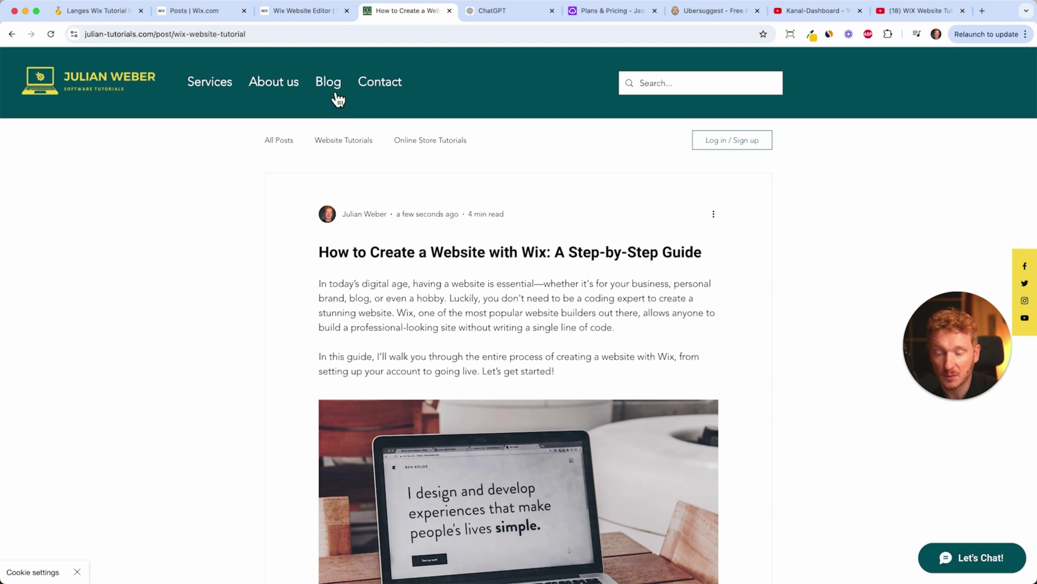
Switch to the Wix Website Editor, dismiss the publishing message and add the Wix Bookings app to the site
{"action": "left_click", "coordinate": [300, 19]}
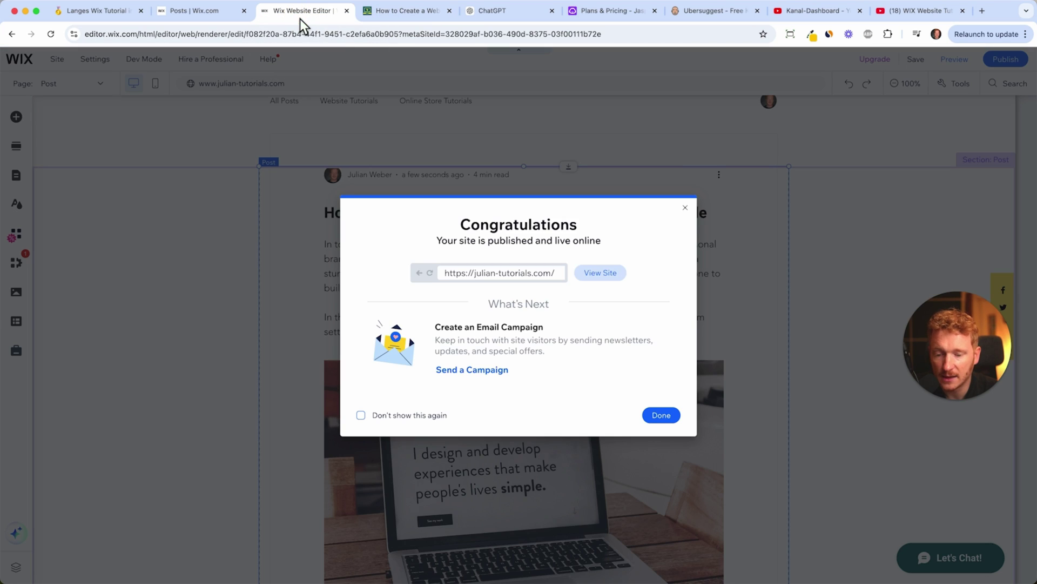
{"action": "left_click", "coordinate": [686, 207]}
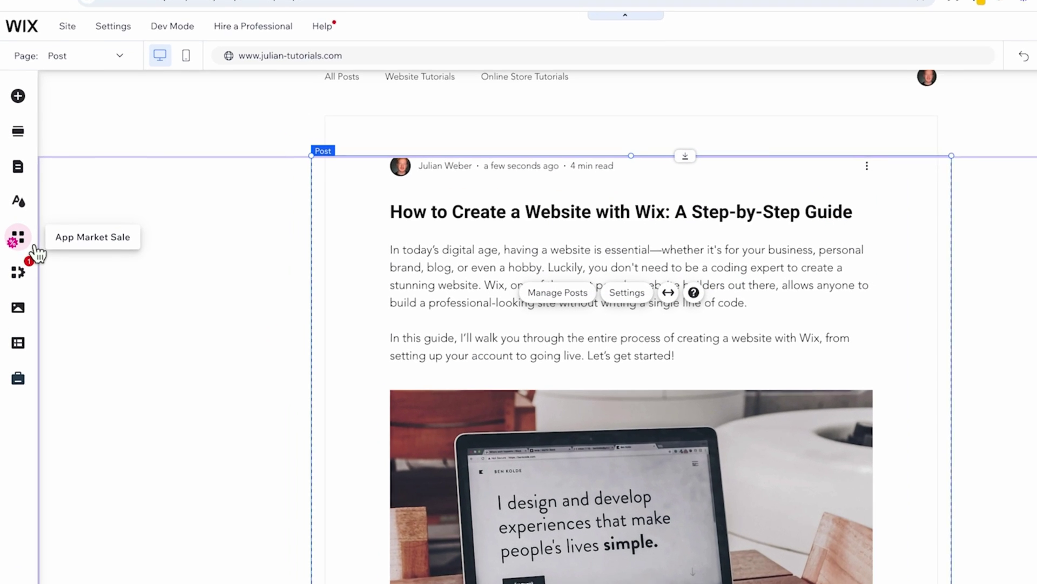
{"action": "left_click", "coordinate": [23, 281]}
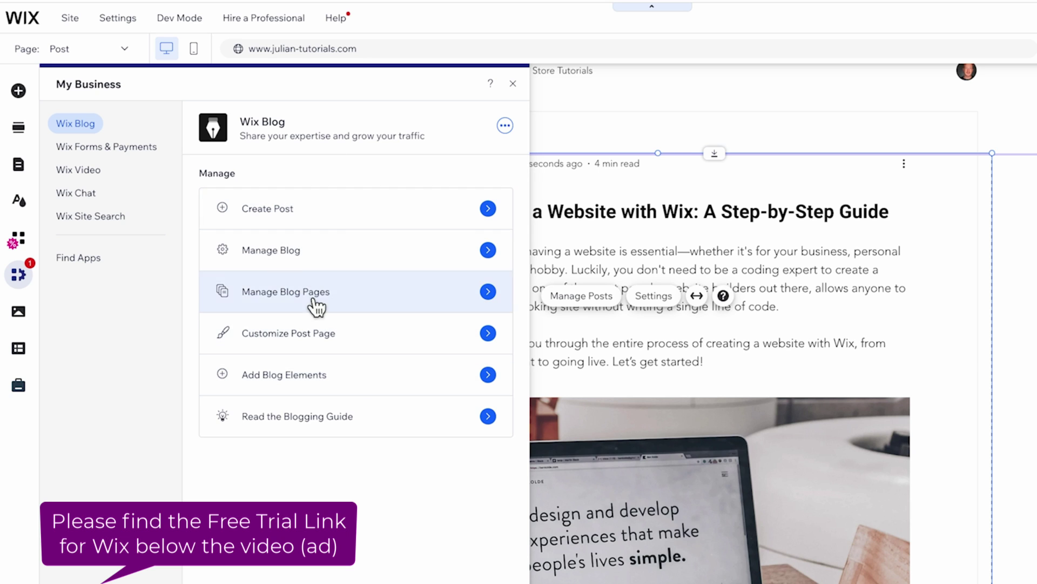
{"action": "left_click", "coordinate": [86, 191]}
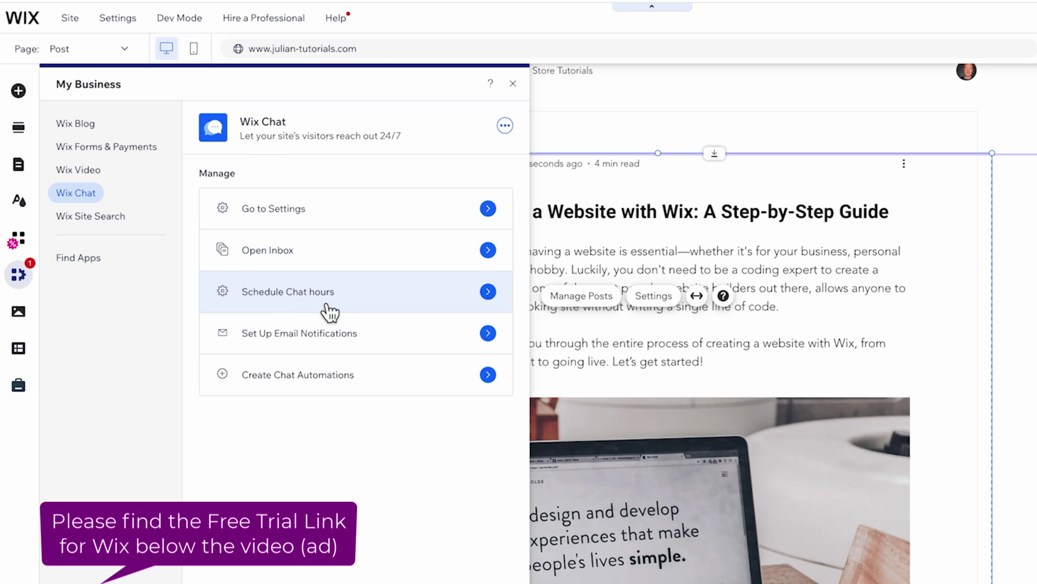
{"action": "left_click", "coordinate": [96, 265]}
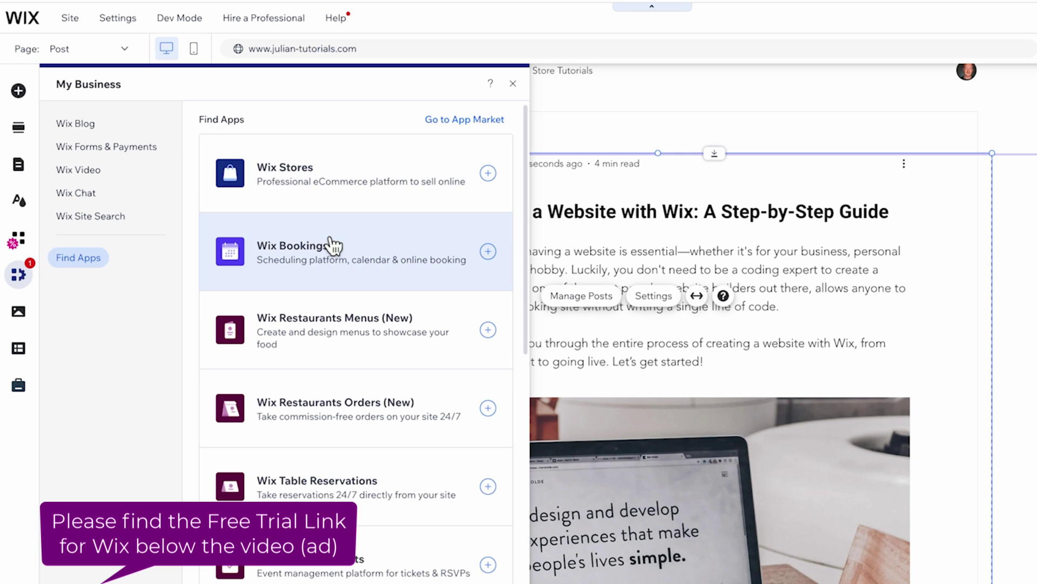
{"action": "left_click", "coordinate": [499, 259]}
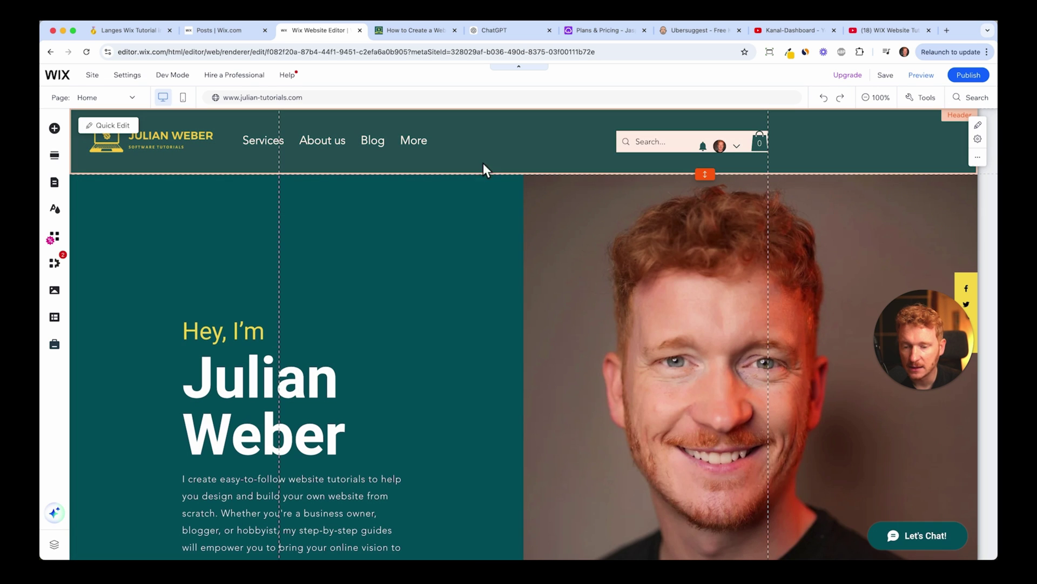
Widen the horizontal menu in the header so that all its items, including Contact and Book Online, fit
{"action": "left_click", "coordinate": [378, 145]}
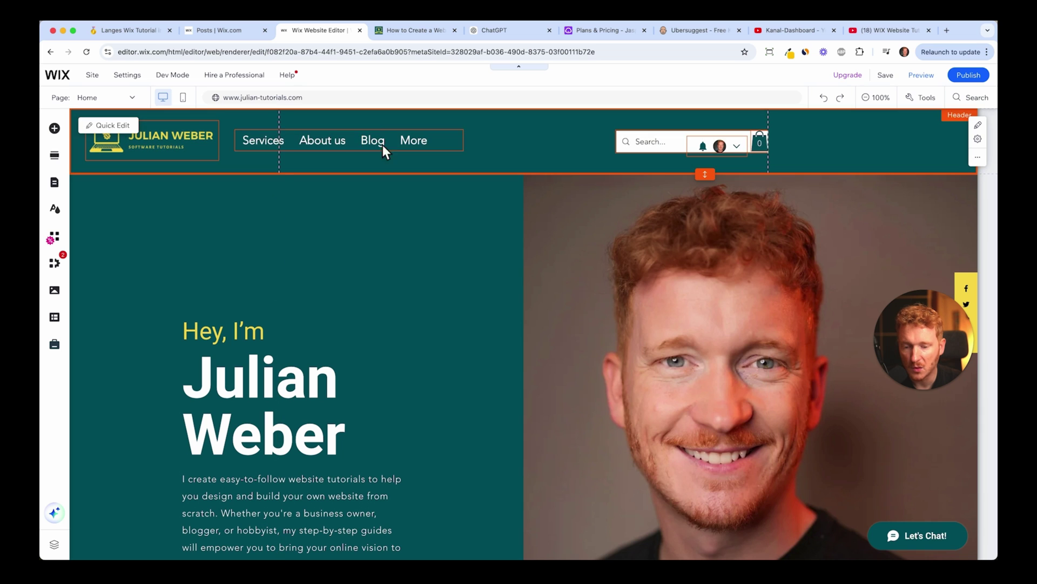
{"action": "left_click", "coordinate": [446, 142]}
{"action": "left_click_drag", "start_coordinate": [463, 142], "coordinate": [556, 140]}
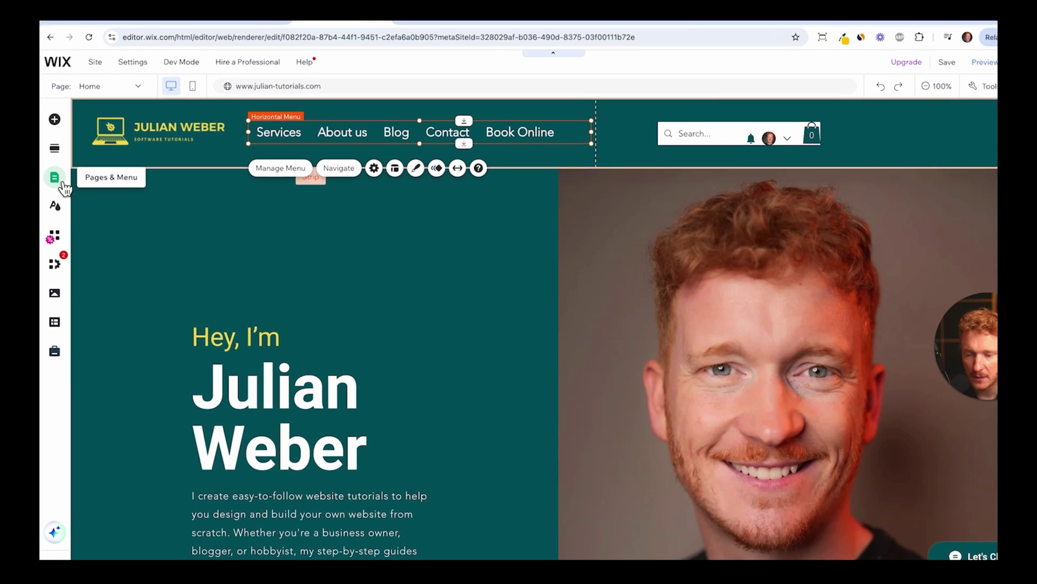
Check the existing Services page's content and hide that page from the site menu
{"action": "left_click", "coordinate": [54, 182]}
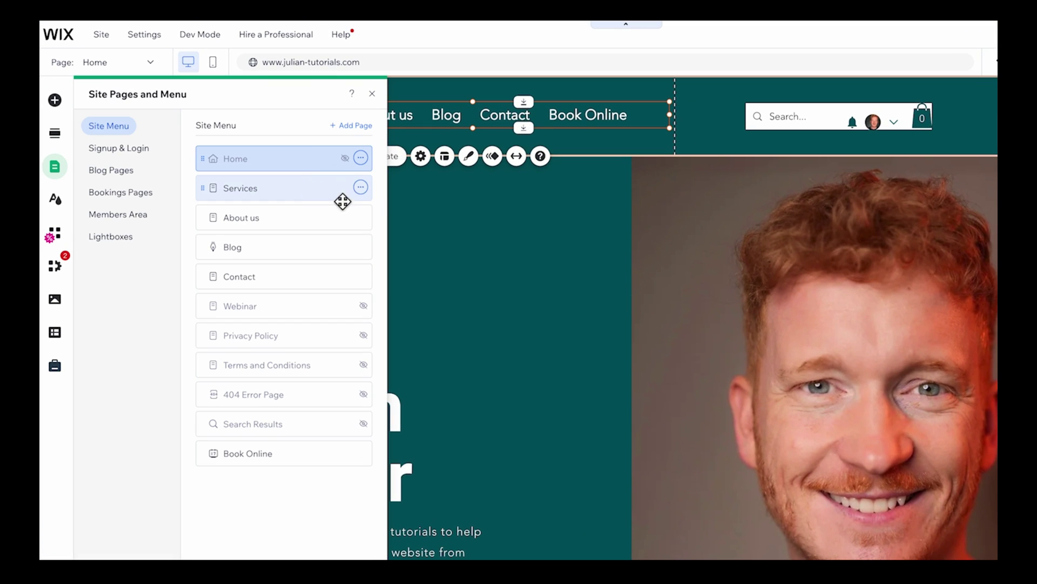
{"action": "left_click", "coordinate": [306, 197]}
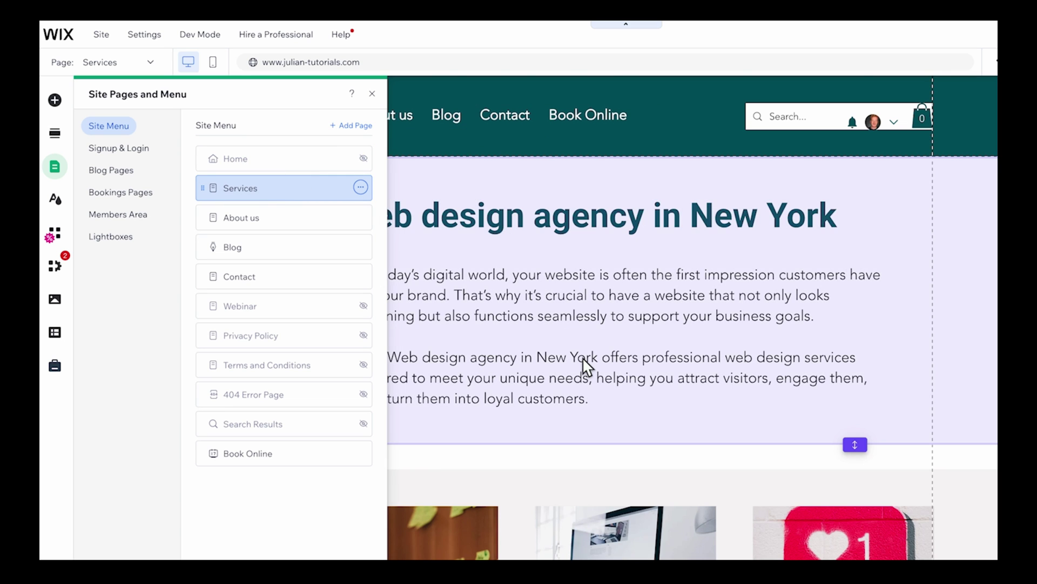
{"action": "scroll", "coordinate": [584, 362], "scroll_direction": "down", "scroll_amount": 10}
{"action": "scroll", "coordinate": [586, 365], "scroll_direction": "up", "scroll_amount": 4}
{"action": "scroll", "coordinate": [586, 365], "scroll_direction": "down", "scroll_amount": 4}
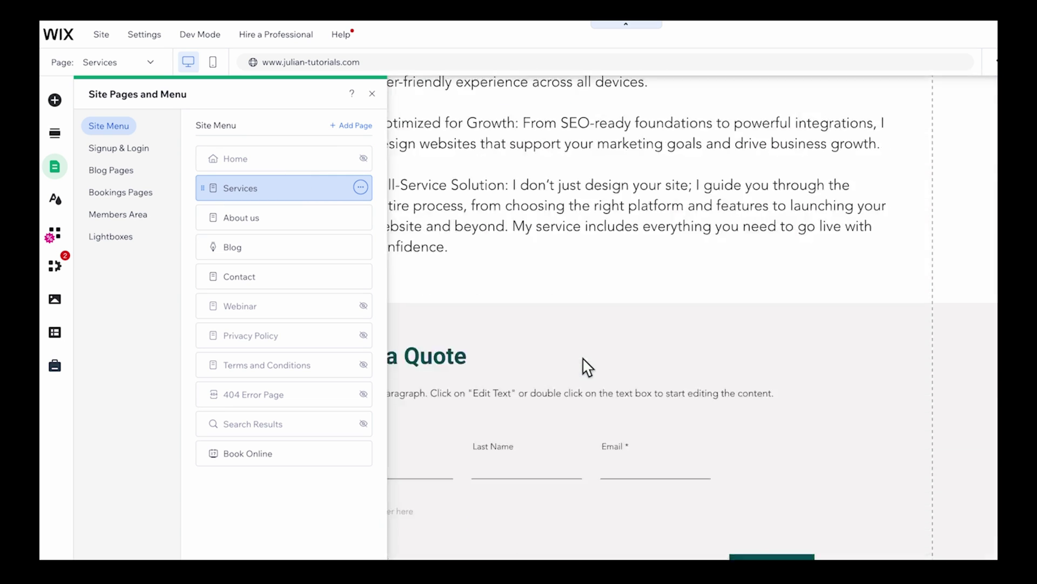
{"action": "left_click", "coordinate": [360, 188]}
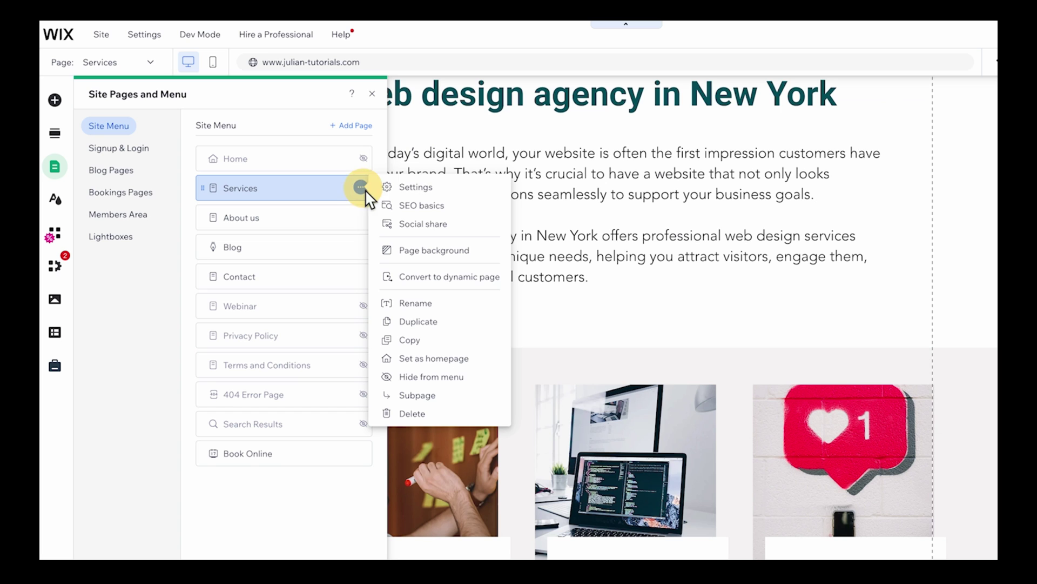
{"action": "left_click", "coordinate": [448, 377]}
Move the Book Online page directly below Home in the site menu and rename it Services
{"action": "left_click_drag", "start_coordinate": [278, 463], "coordinate": [279, 195]}
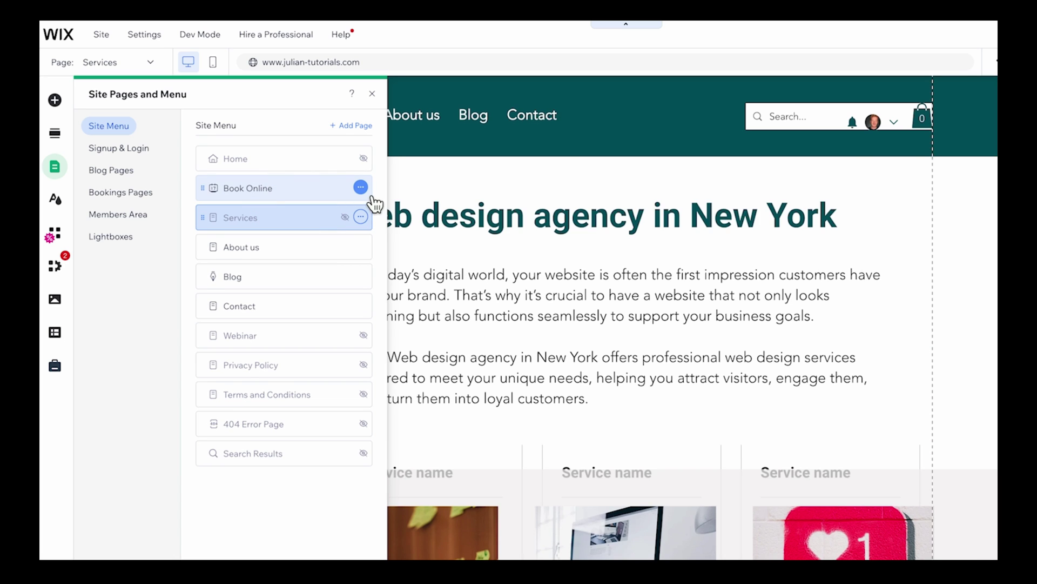
{"action": "left_click", "coordinate": [360, 187]}
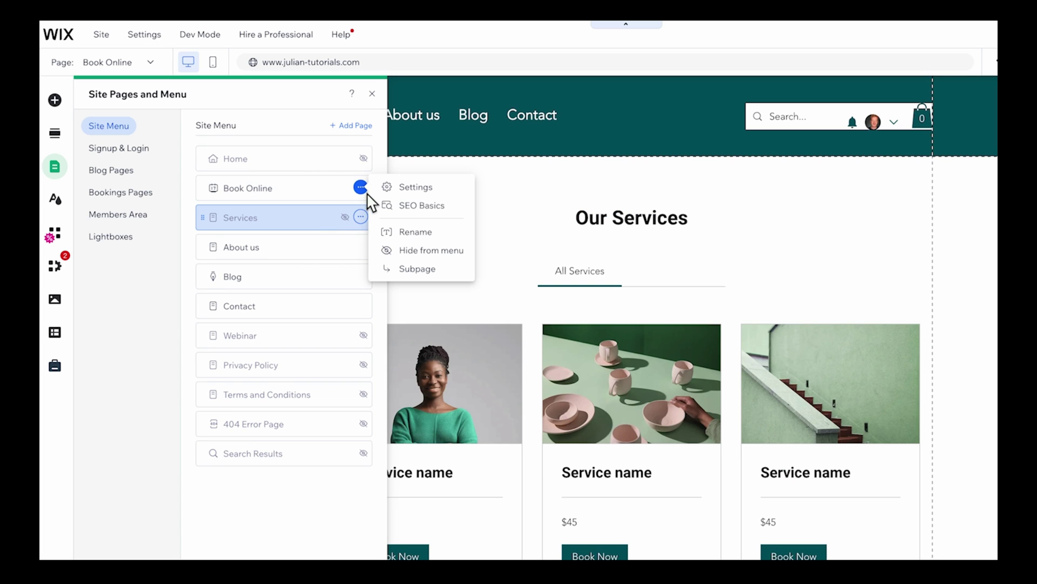
{"action": "left_click", "coordinate": [425, 233]}
{"action": "type", "text": "Services"}
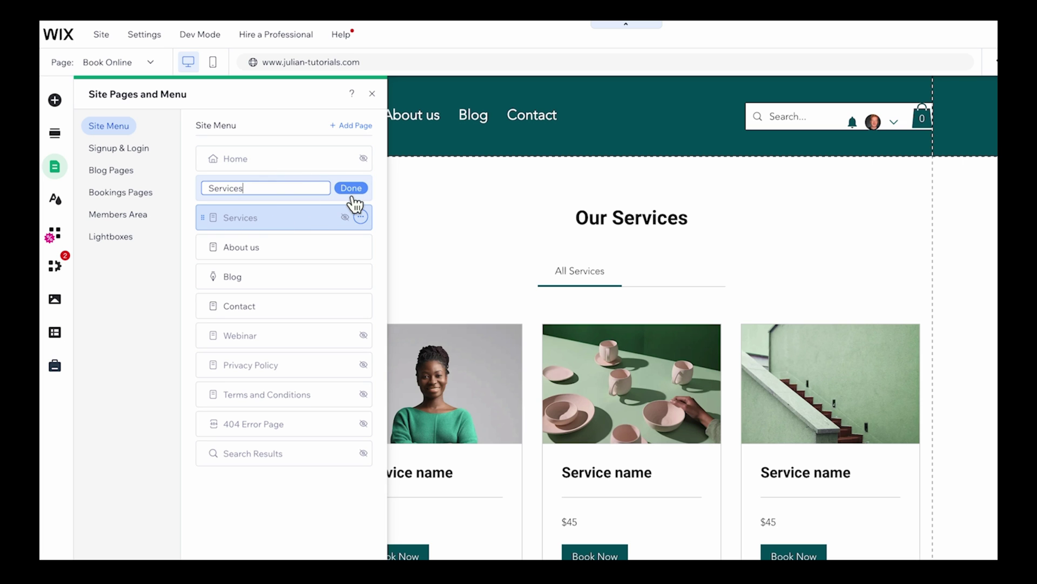
{"action": "left_click", "coordinate": [351, 187]}
{"action": "left_click", "coordinate": [372, 94]}
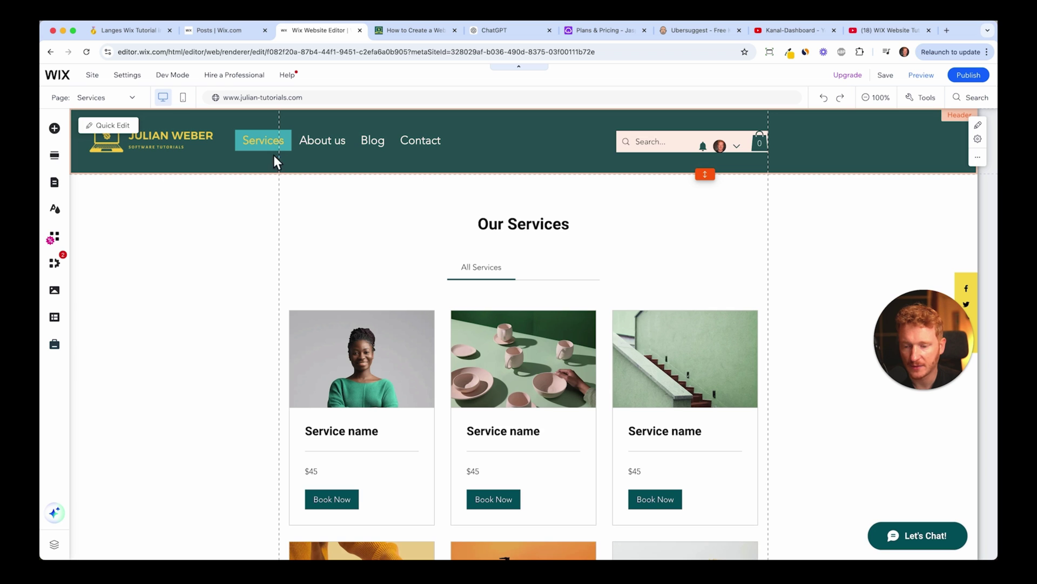
Shift the horizontal header menu farther from the logo and narrow it to fit its four items
{"action": "left_click", "coordinate": [277, 140]}
{"action": "left_click_drag", "start_coordinate": [317, 139], "coordinate": [358, 140]}
{"action": "left_click_drag", "start_coordinate": [596, 145], "coordinate": [559, 144]}
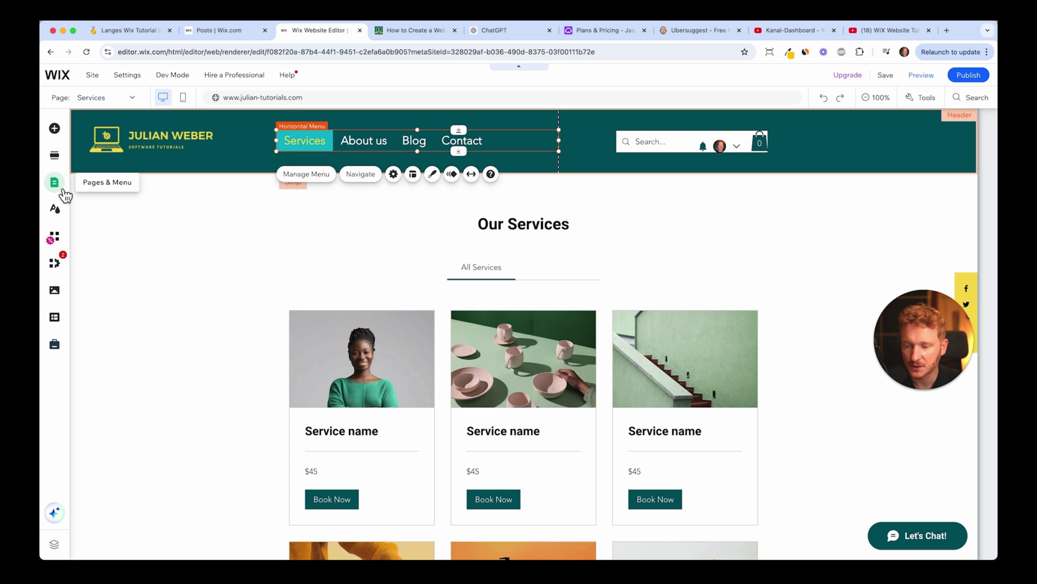
Examine the bookings pages, including the service page, booking calendar, booking form, cart and thank-you page, and return to the Services page
{"action": "left_click", "coordinate": [63, 191]}
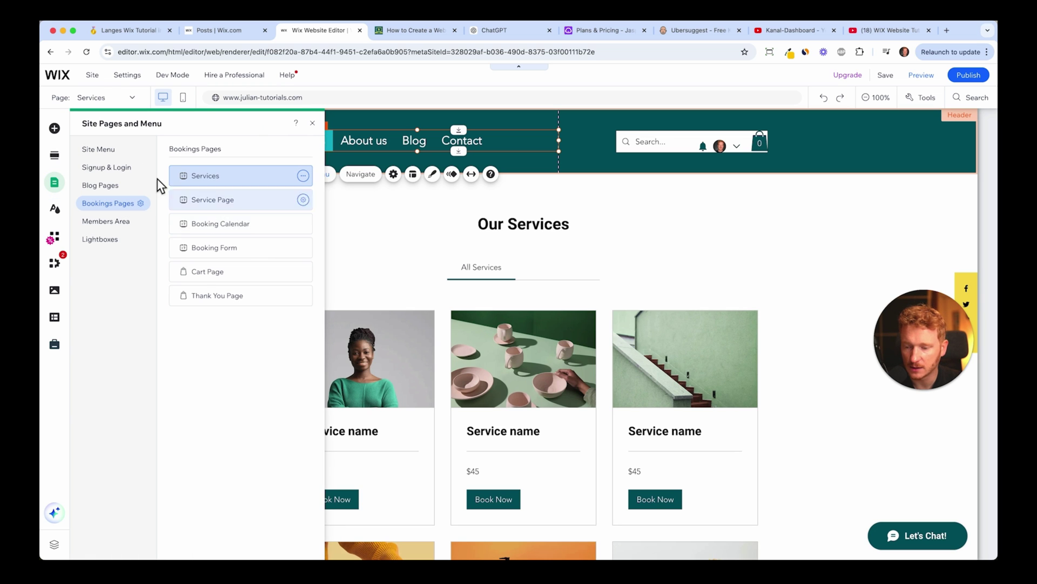
{"action": "left_click", "coordinate": [113, 152]}
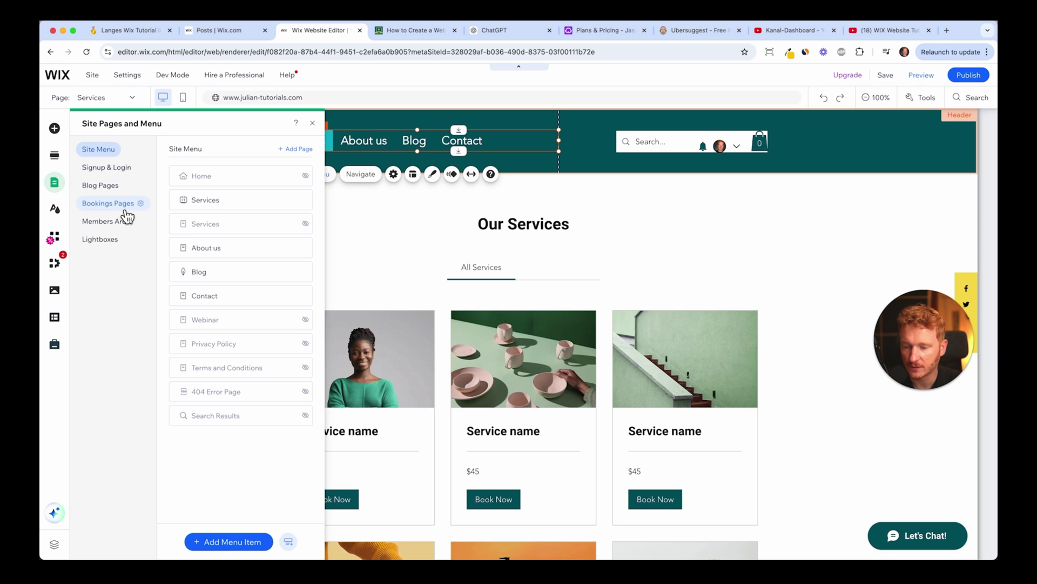
{"action": "left_click", "coordinate": [123, 210]}
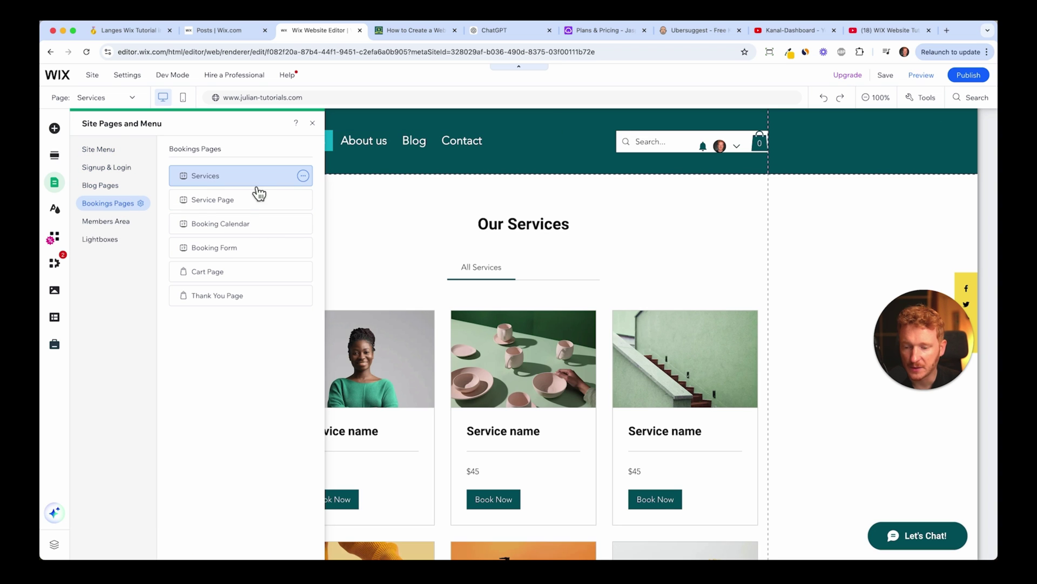
{"action": "left_click", "coordinate": [244, 203]}
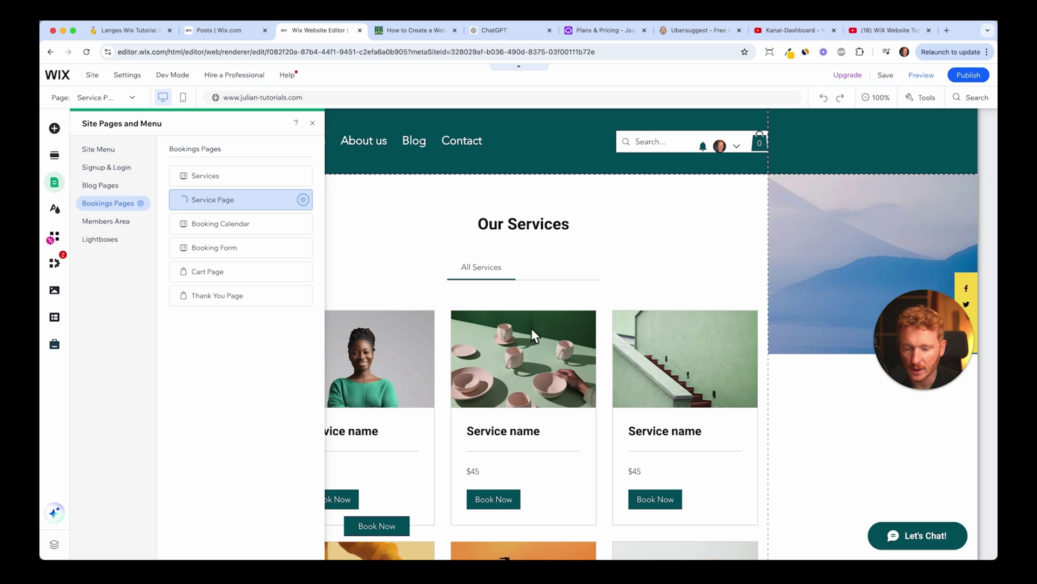
{"action": "scroll", "coordinate": [531, 329], "scroll_direction": "down", "scroll_amount": 5}
{"action": "scroll", "coordinate": [530, 328], "scroll_direction": "down", "scroll_amount": 10}
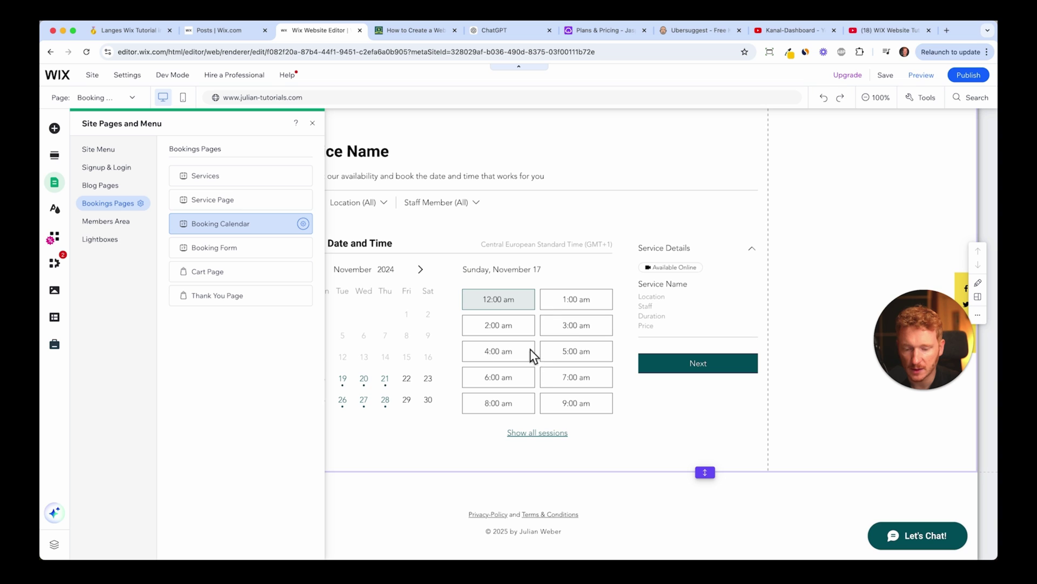
{"action": "left_click", "coordinate": [224, 257]}
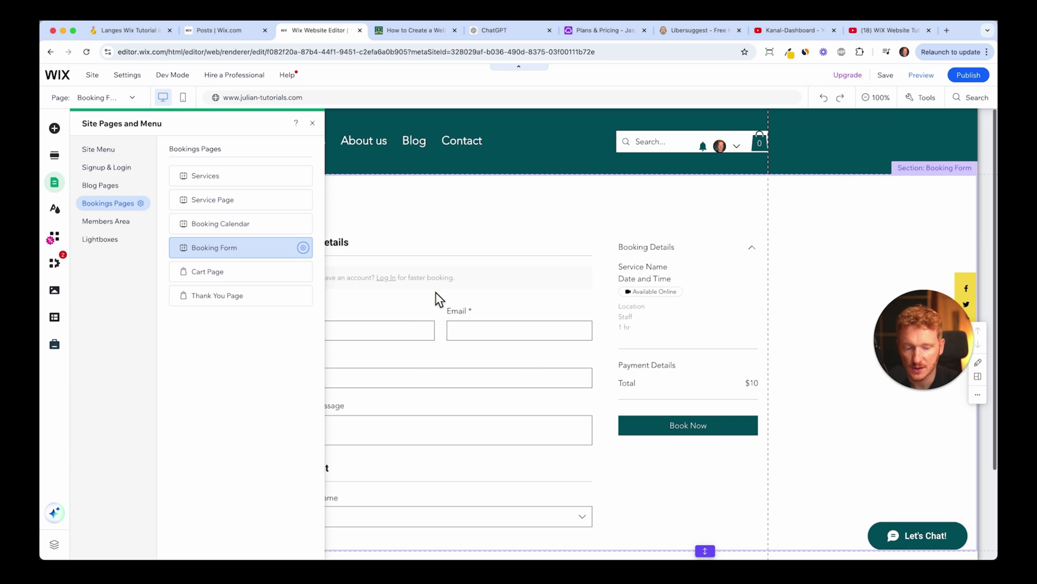
{"action": "scroll", "coordinate": [565, 375], "scroll_direction": "down", "scroll_amount": 3}
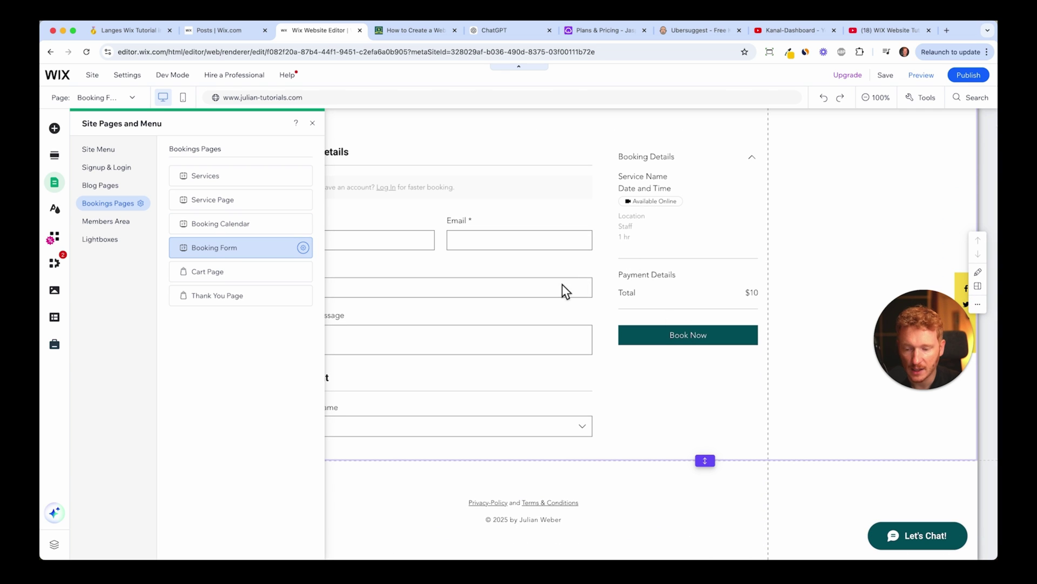
{"action": "left_click", "coordinate": [226, 285]}
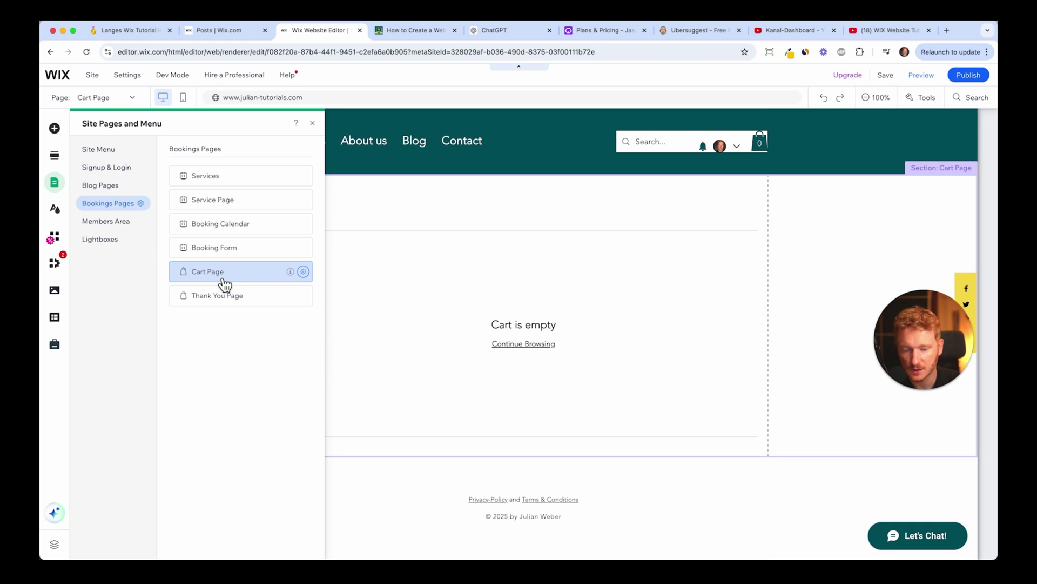
{"action": "left_click", "coordinate": [238, 301]}
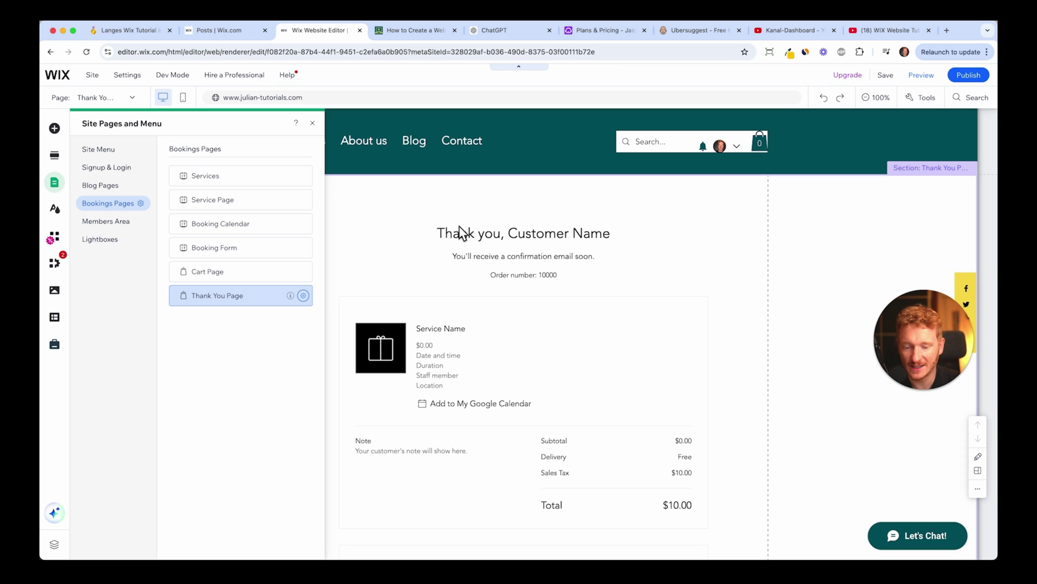
{"action": "left_click", "coordinate": [211, 177]}
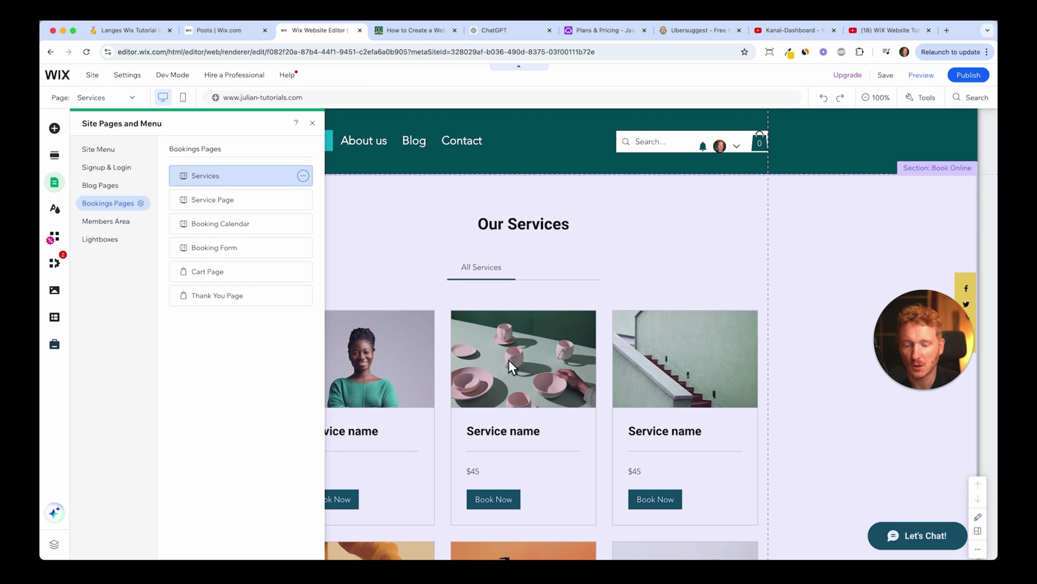
{"action": "left_click", "coordinate": [492, 334]}
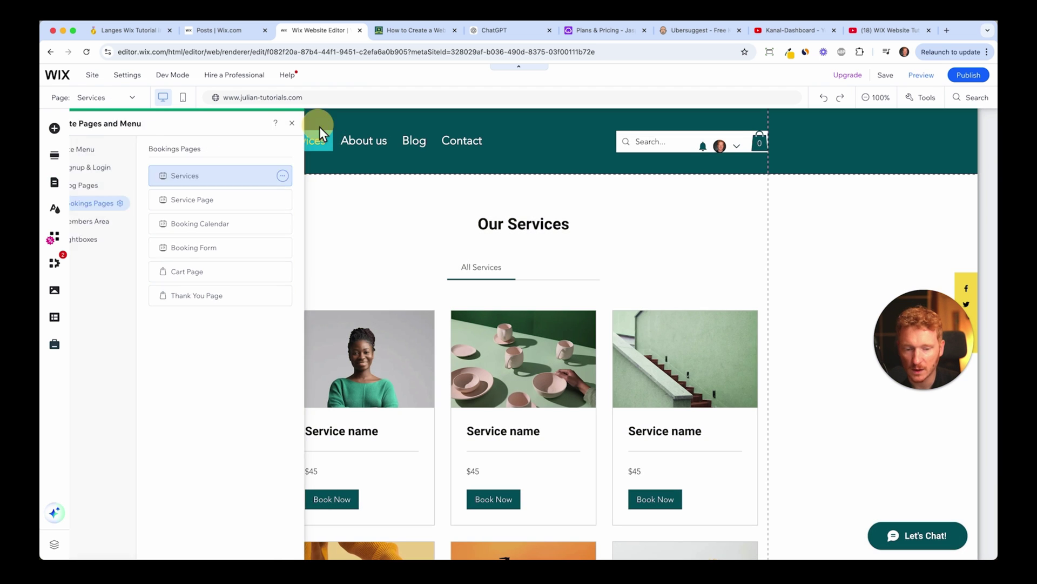
Move the header's cart icon off the search bar to the free space on the bar's right side
{"action": "left_click", "coordinate": [763, 147]}
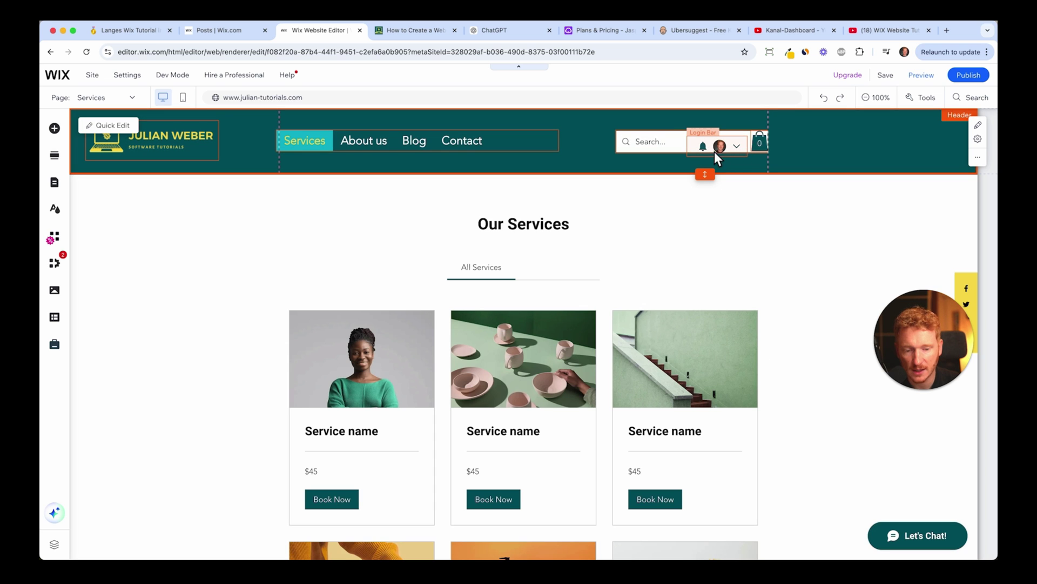
{"action": "left_click", "coordinate": [759, 147]}
{"action": "left_click_drag", "start_coordinate": [758, 148], "coordinate": [790, 145]}
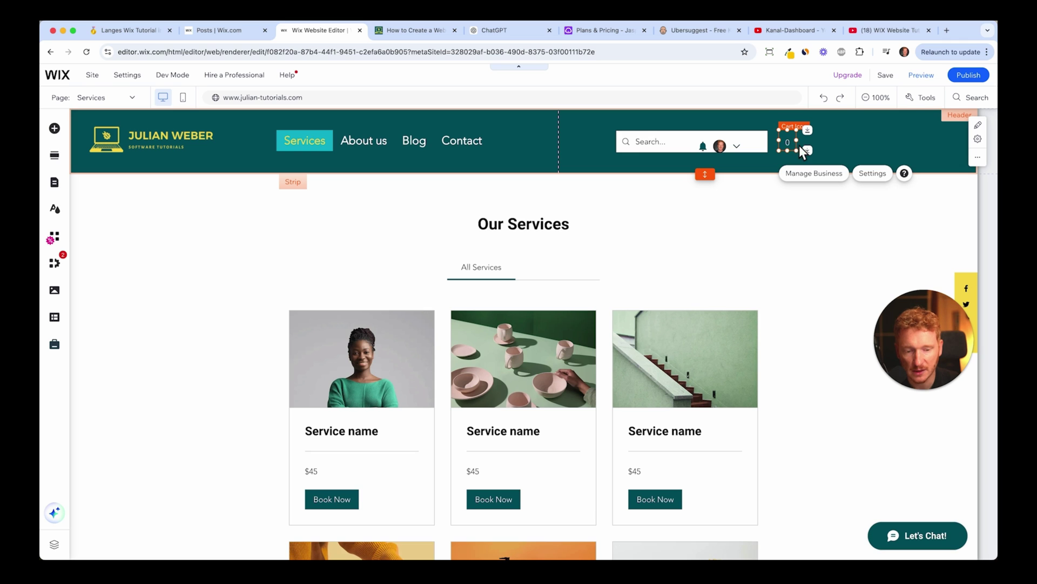
Set the cart icon's color to the yellow theme color #F7DC4F and move the icon farther right in the header
{"action": "left_click", "coordinate": [872, 174]}
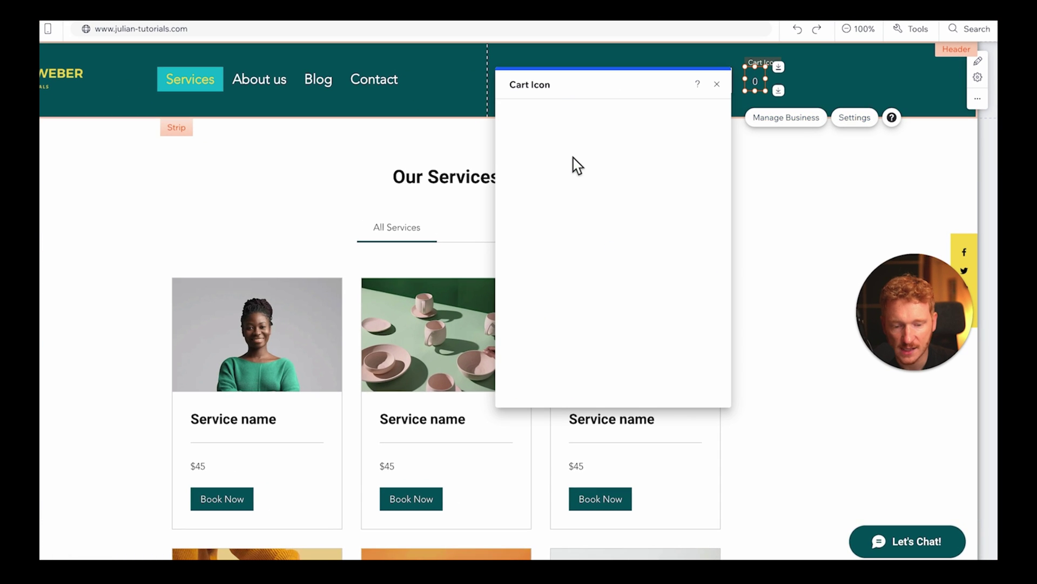
{"action": "left_click", "coordinate": [712, 378]}
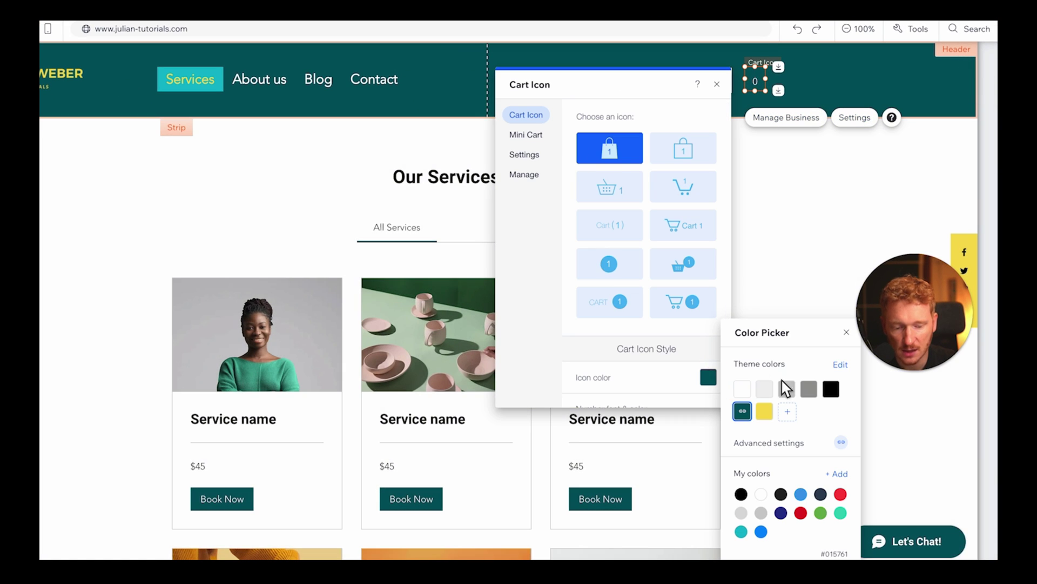
{"action": "left_click", "coordinate": [766, 413]}
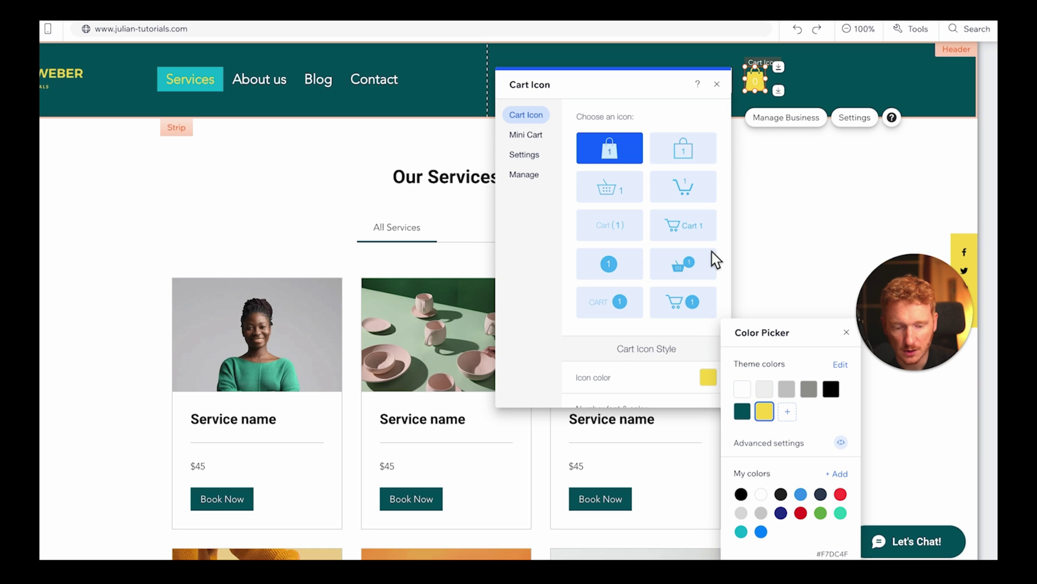
{"action": "left_click", "coordinate": [574, 327]}
{"action": "scroll", "coordinate": [609, 373], "scroll_direction": "down", "scroll_amount": 2}
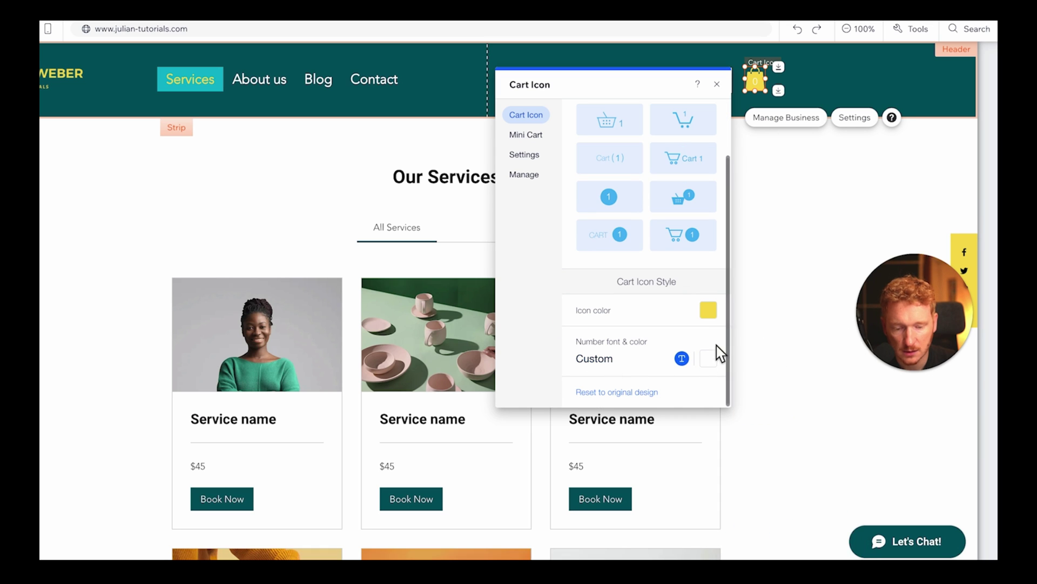
{"action": "left_click", "coordinate": [708, 358]}
{"action": "left_click", "coordinate": [822, 92]}
{"action": "left_click_drag", "start_coordinate": [757, 81], "coordinate": [873, 80]}
Change the header login bar's regular fill color and move the bar off the search bar toward the cart icon
{"action": "left_click", "coordinate": [678, 90]}
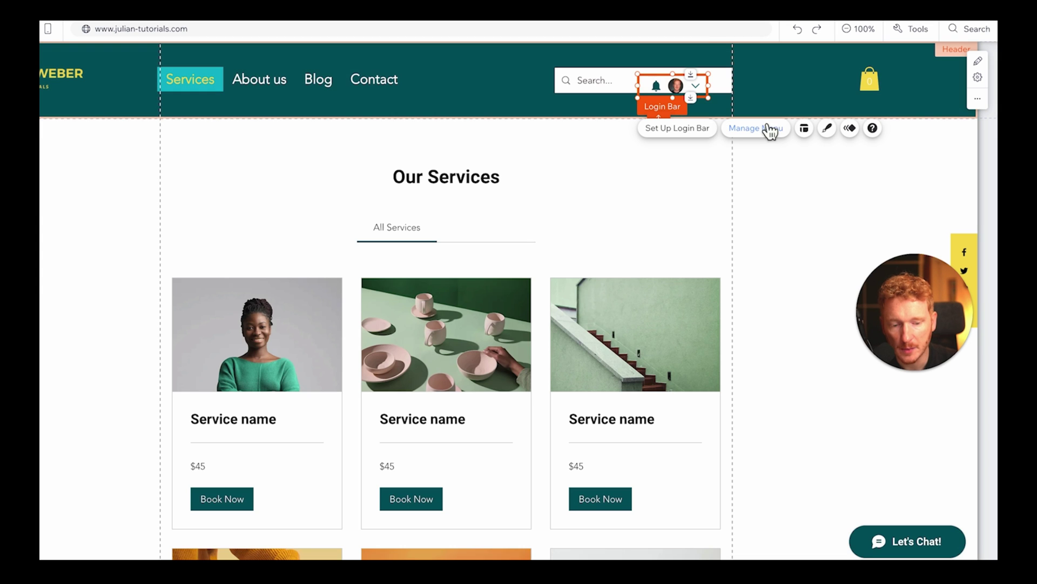
{"action": "left_click", "coordinate": [827, 130]}
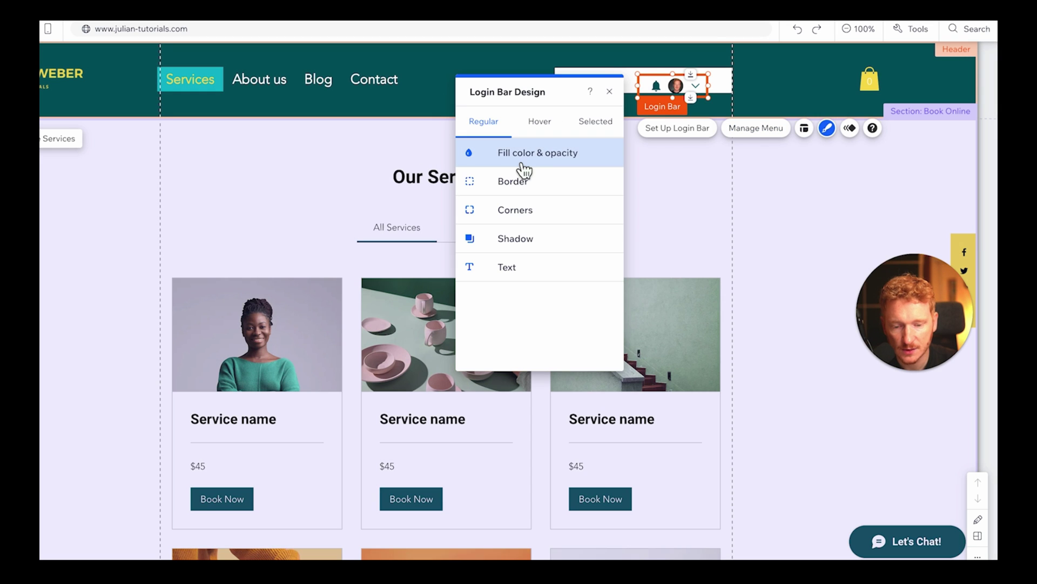
{"action": "left_click", "coordinate": [522, 165]}
{"action": "left_click", "coordinate": [601, 198]}
{"action": "left_click", "coordinate": [651, 292]}
{"action": "left_click_drag", "start_coordinate": [676, 85], "coordinate": [812, 86]}
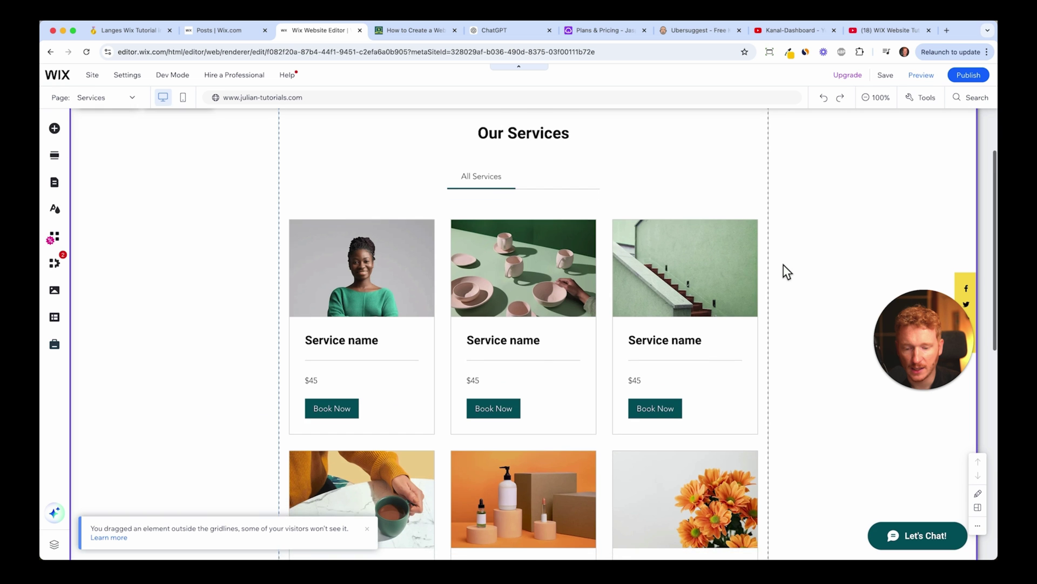
Select the Our Services listing on the Services page and open its service management dashboard
{"action": "scroll", "coordinate": [779, 254], "scroll_direction": "down", "scroll_amount": 1}
{"action": "scroll", "coordinate": [771, 236], "scroll_direction": "down", "scroll_amount": 2}
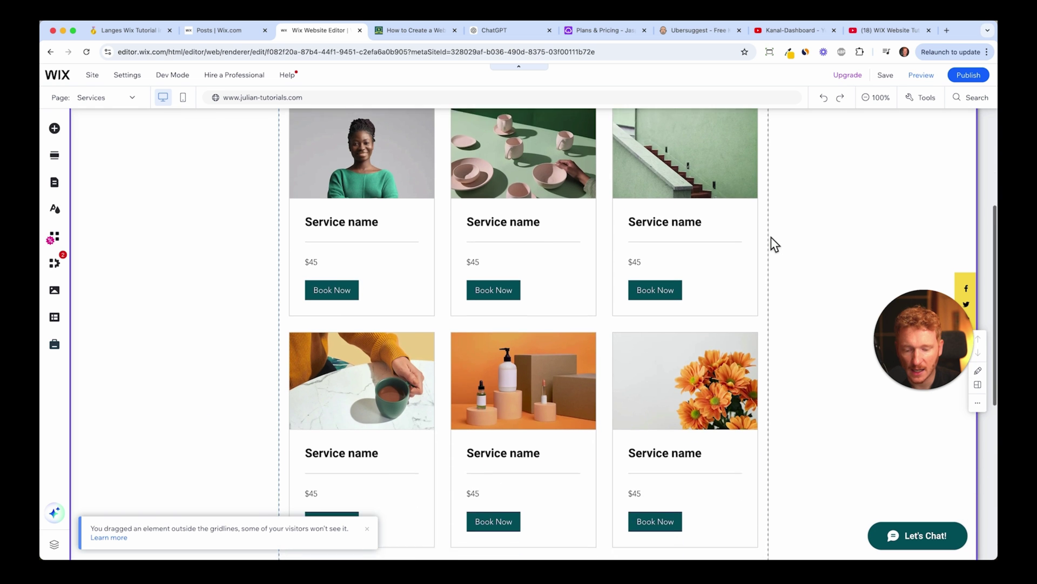
{"action": "left_click", "coordinate": [485, 206]}
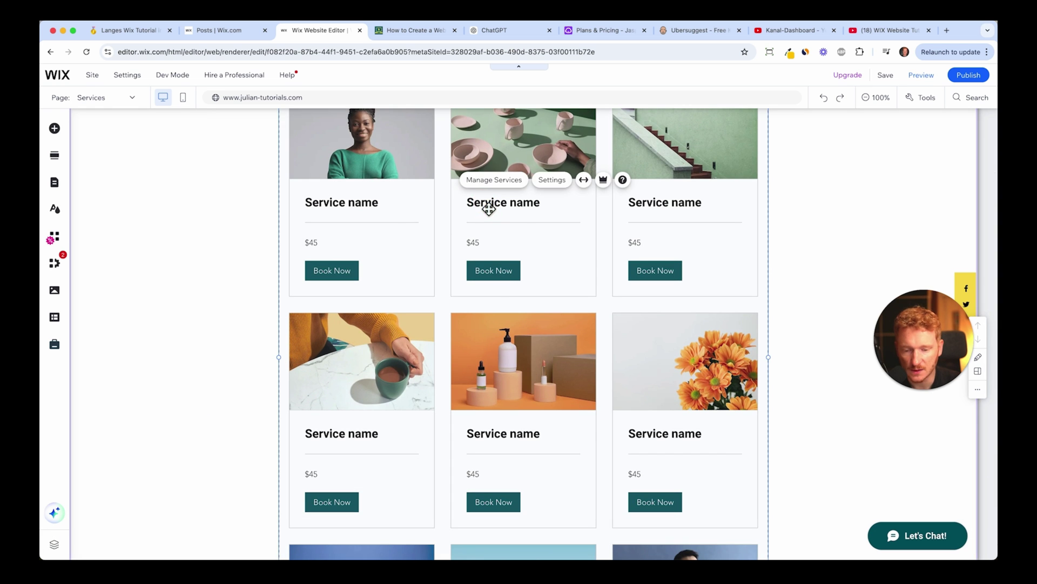
{"action": "scroll", "coordinate": [489, 216], "scroll_direction": "up", "scroll_amount": 3}
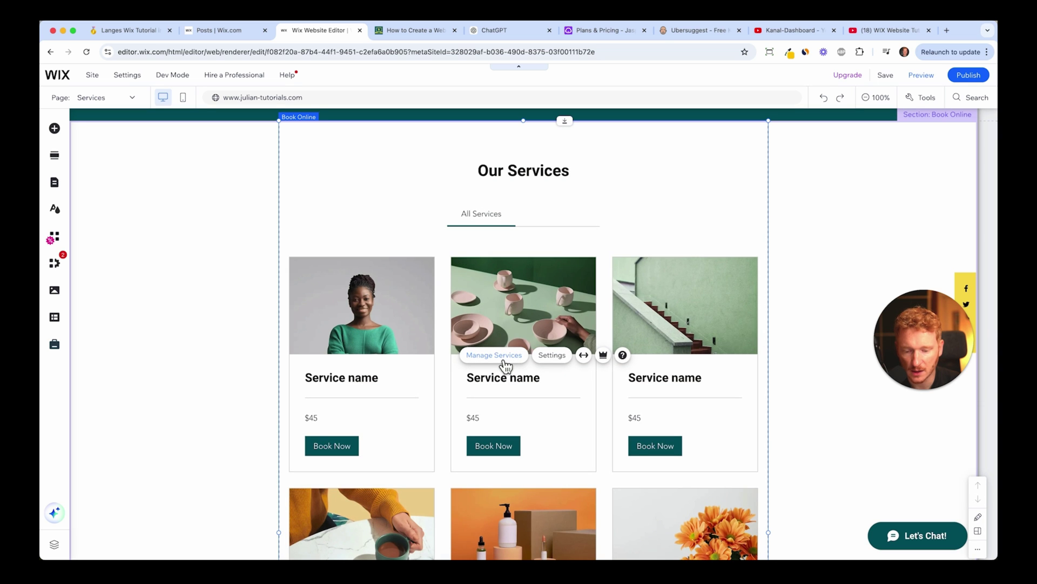
{"action": "left_click", "coordinate": [505, 361]}
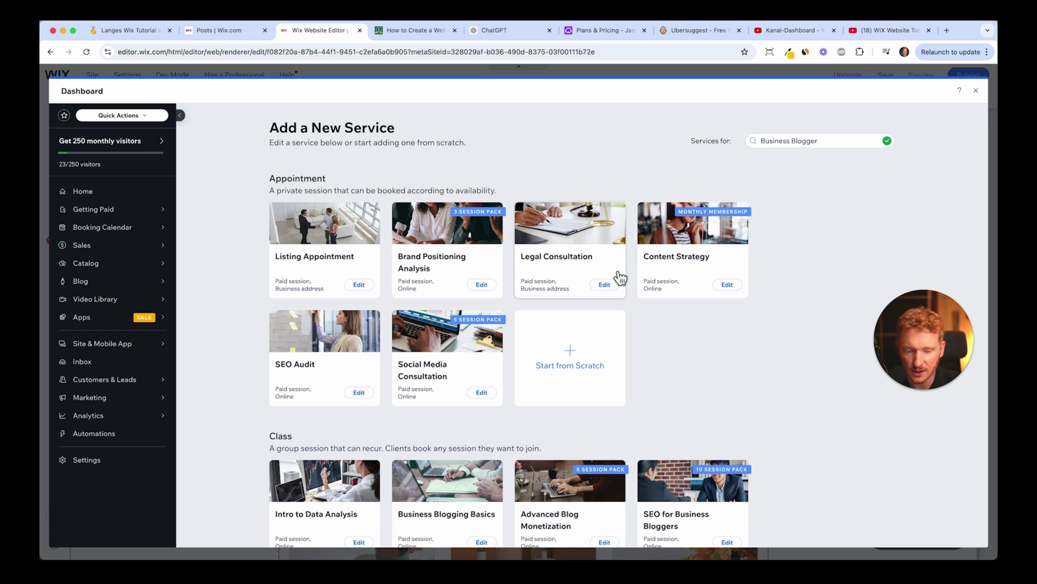
Examine the appointment, class and course templates for adding a new service, along with the Booking Calendar options
{"action": "scroll", "coordinate": [631, 262], "scroll_direction": "down", "scroll_amount": 3}
{"action": "scroll", "coordinate": [628, 262], "scroll_direction": "down", "scroll_amount": 1}
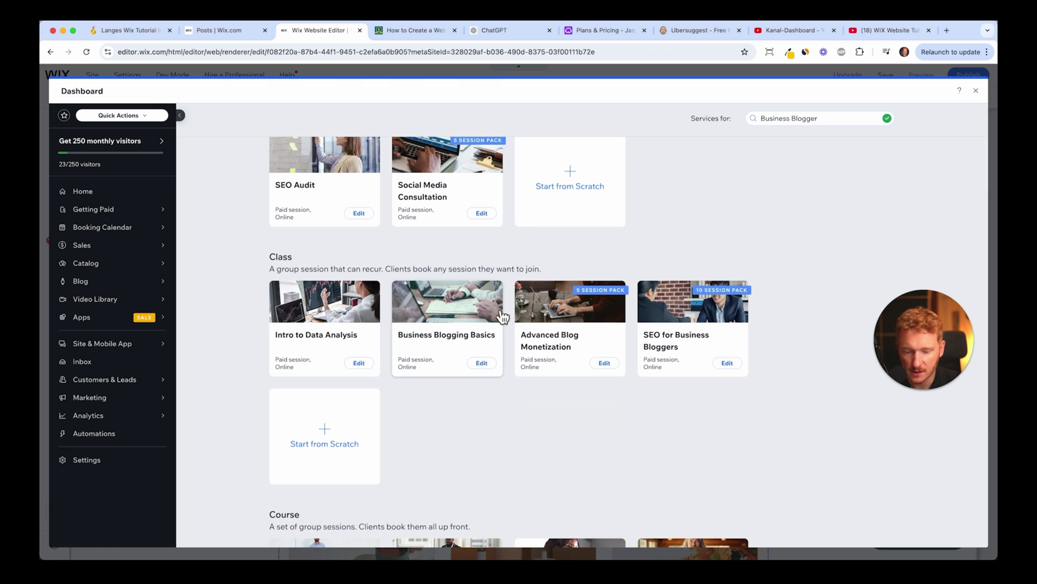
{"action": "scroll", "coordinate": [471, 338], "scroll_direction": "down", "scroll_amount": 2}
{"action": "scroll", "coordinate": [468, 334], "scroll_direction": "down", "scroll_amount": 1}
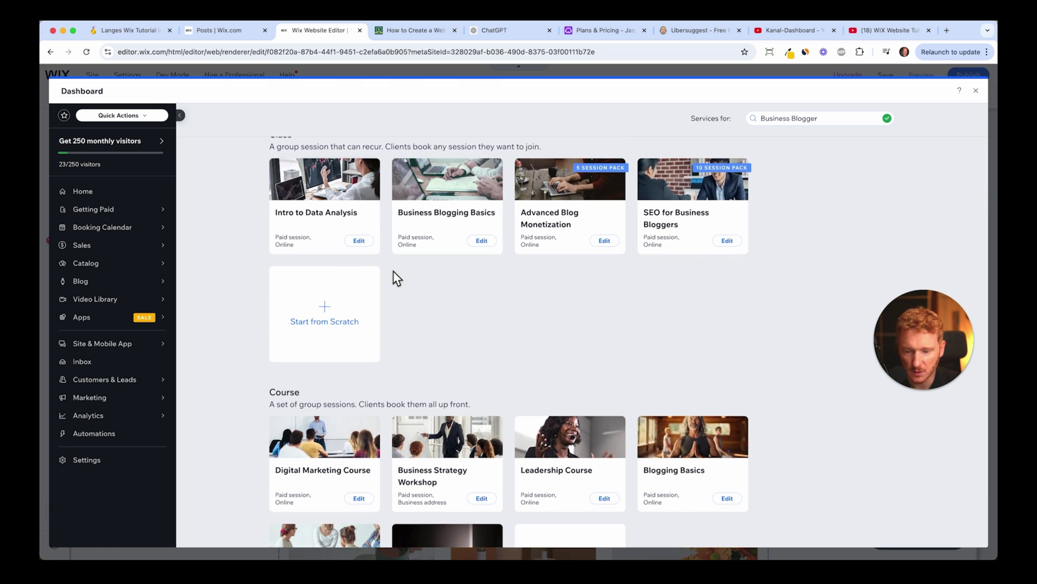
{"action": "scroll", "coordinate": [394, 278], "scroll_direction": "up", "scroll_amount": 2}
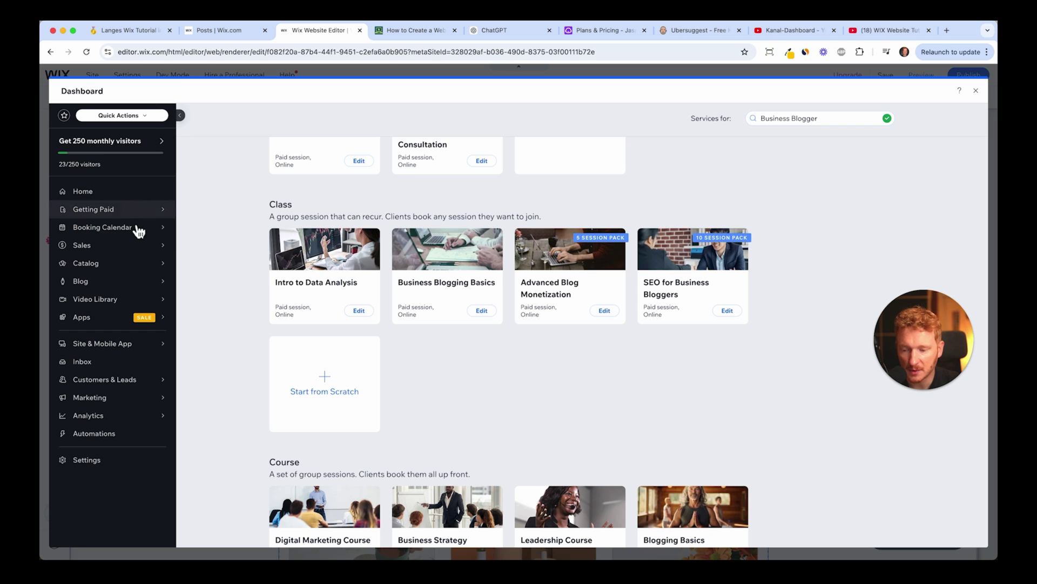
{"action": "mouse_move", "coordinate": [135, 237]}
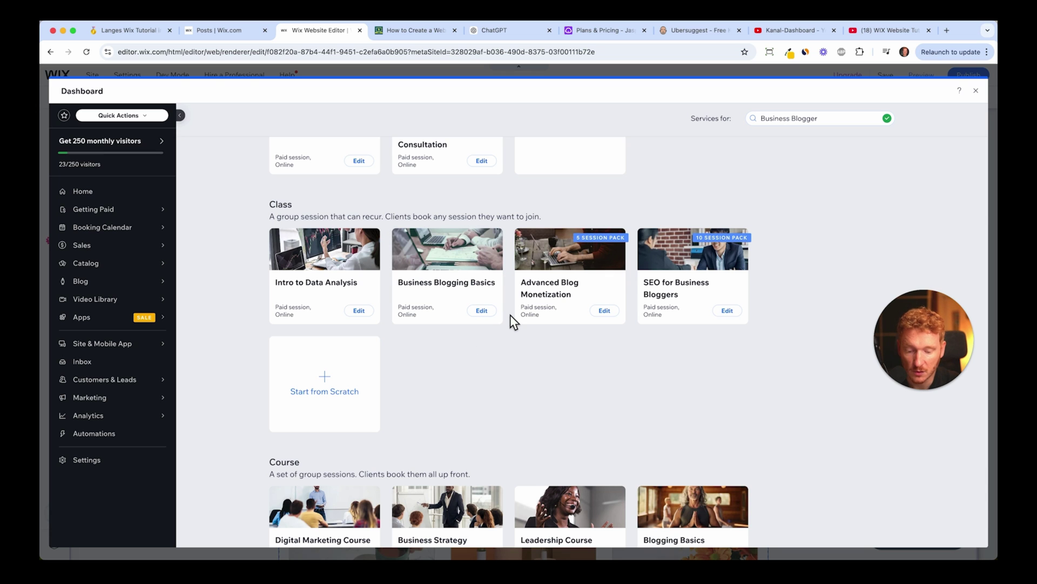
{"action": "scroll", "coordinate": [512, 320], "scroll_direction": "down", "scroll_amount": 3}
{"action": "scroll", "coordinate": [511, 314], "scroll_direction": "down", "scroll_amount": 2}
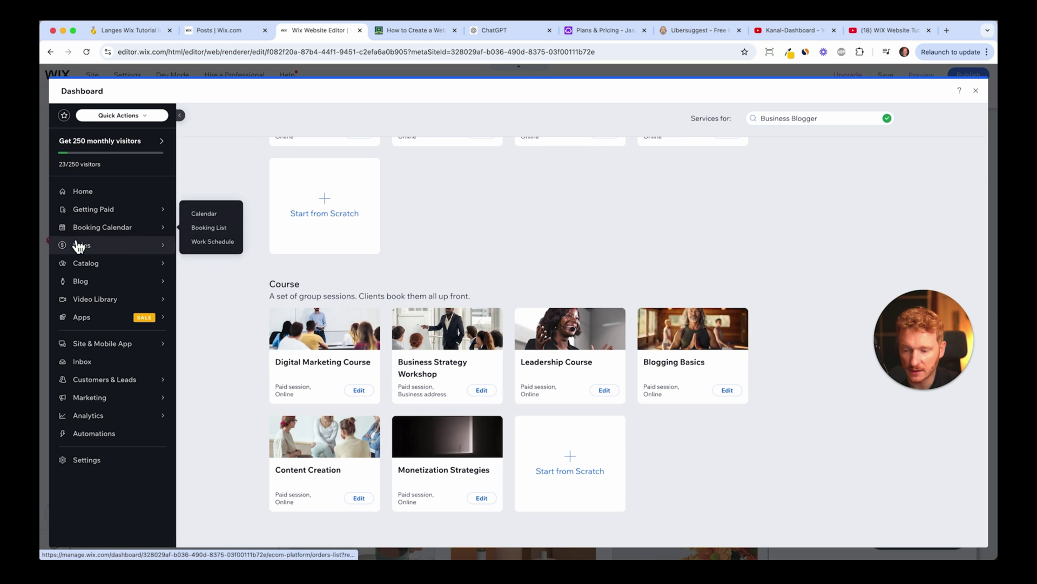
{"action": "mouse_move", "coordinate": [81, 236]}
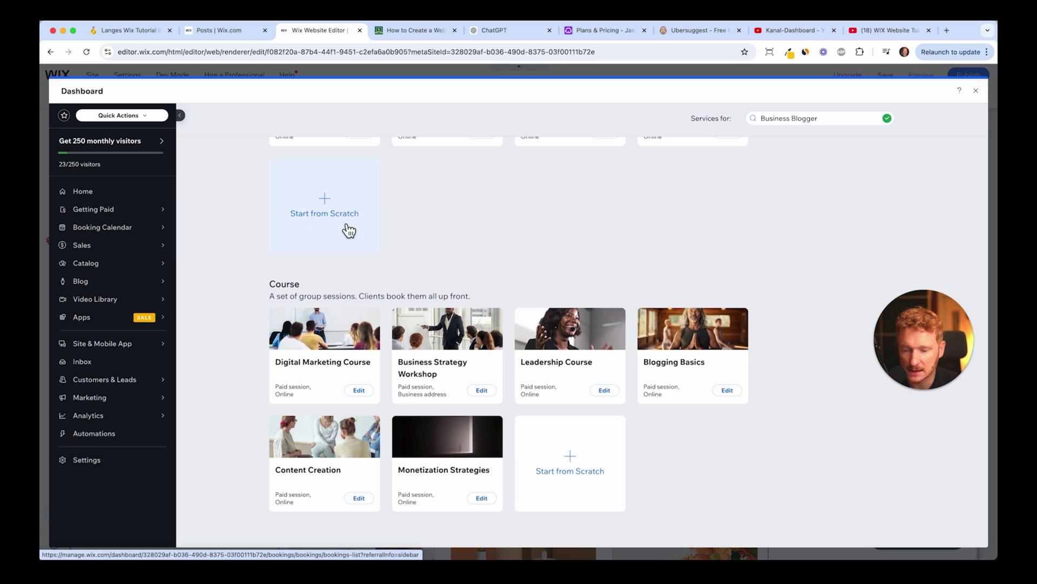
{"action": "scroll", "coordinate": [379, 216], "scroll_direction": "up", "scroll_amount": 10}
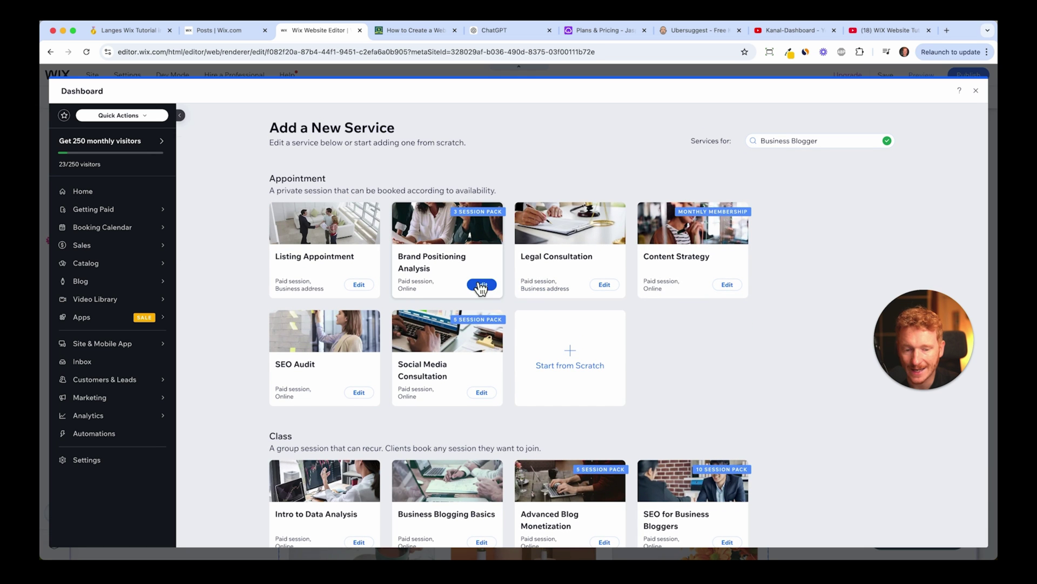
{"action": "scroll", "coordinate": [481, 284], "scroll_direction": "down", "scroll_amount": 2}
{"action": "scroll", "coordinate": [693, 237], "scroll_direction": "up", "scroll_amount": 2}
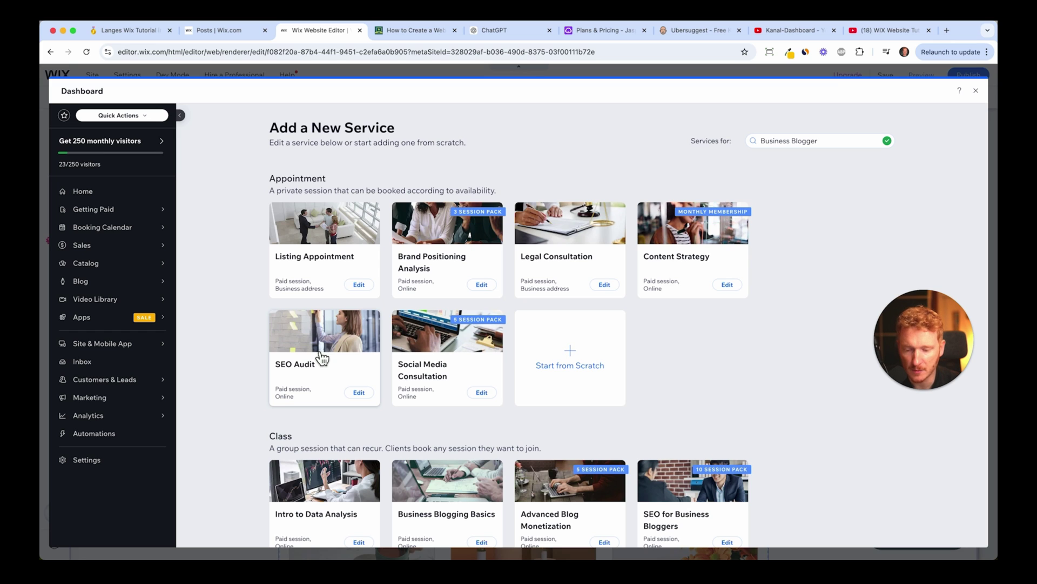
Open the SEO Audit appointment template for editing
{"action": "left_click", "coordinate": [352, 355]}
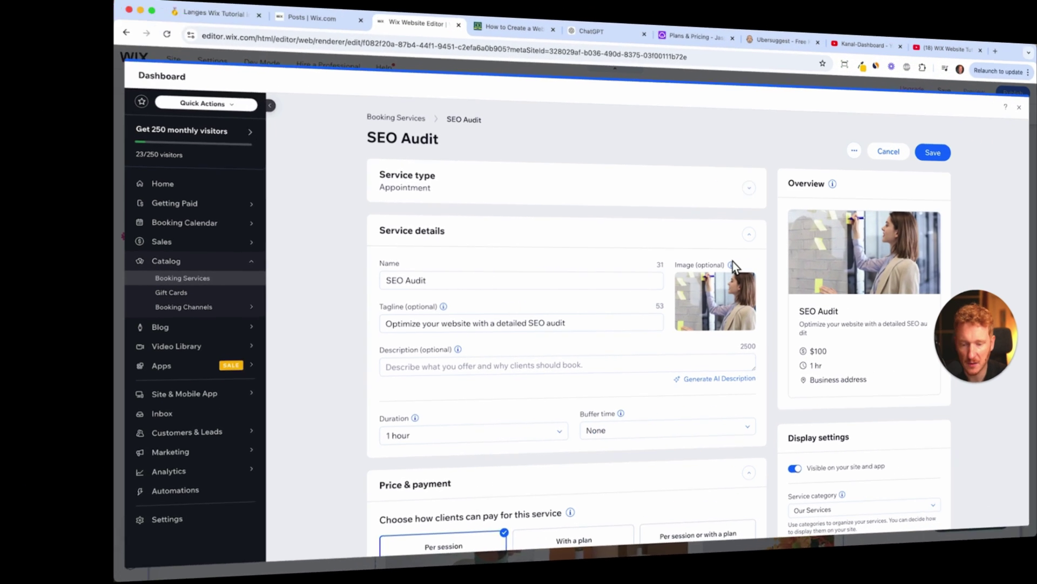
{"action": "left_click_drag", "start_coordinate": [928, 335], "coordinate": [948, 181]}
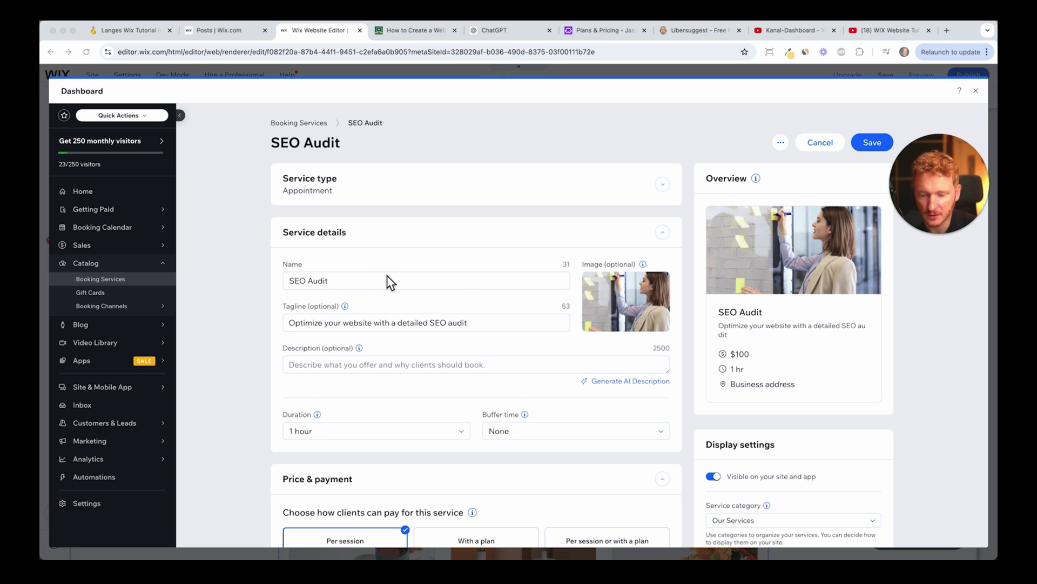
{"action": "left_click", "coordinate": [429, 313]}
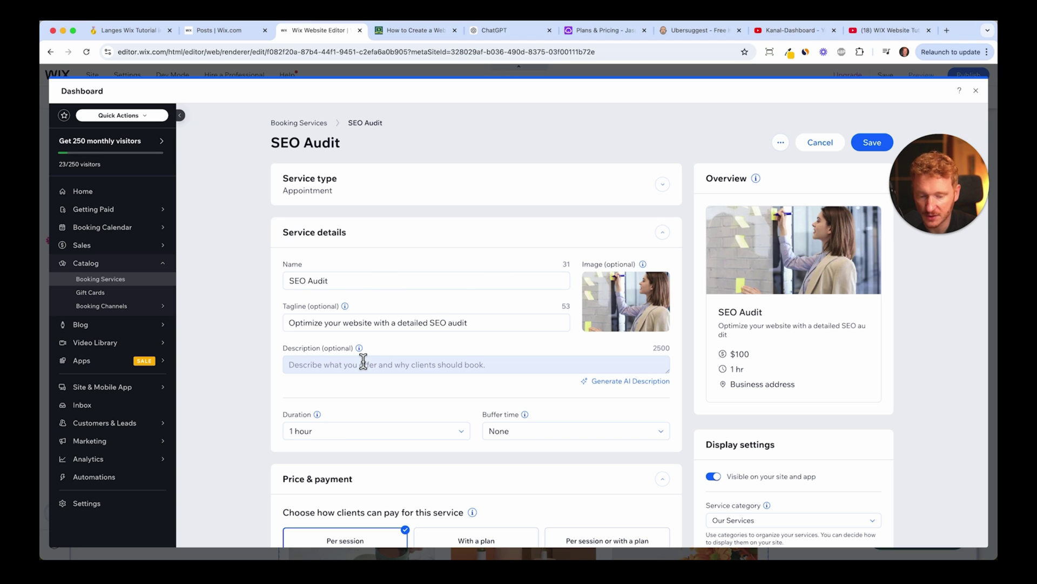
Remove the template image from the SEO Audit service details
{"action": "mouse_move", "coordinate": [640, 297]}
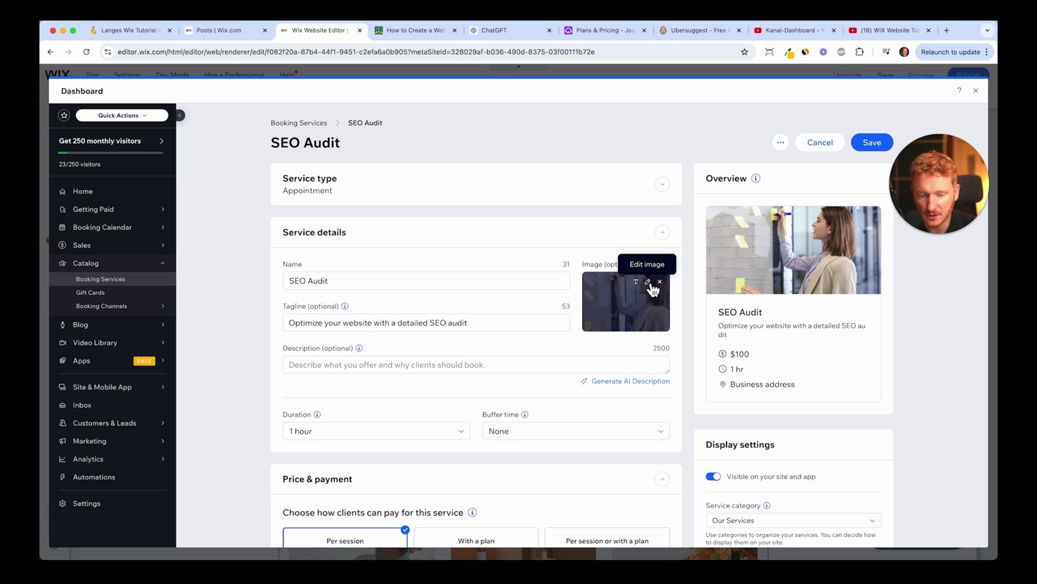
{"action": "left_click", "coordinate": [649, 282]}
{"action": "left_click", "coordinate": [887, 138]}
{"action": "left_click", "coordinate": [659, 282]}
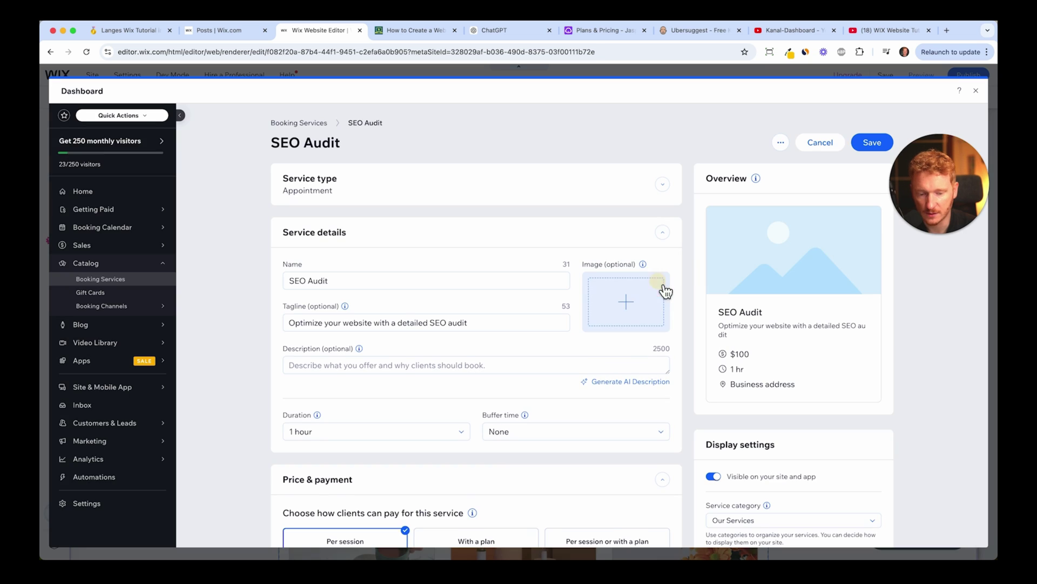
Search Unsplash for "seo" and add the photo of the SEO letters as the service image
{"action": "left_click", "coordinate": [625, 311]}
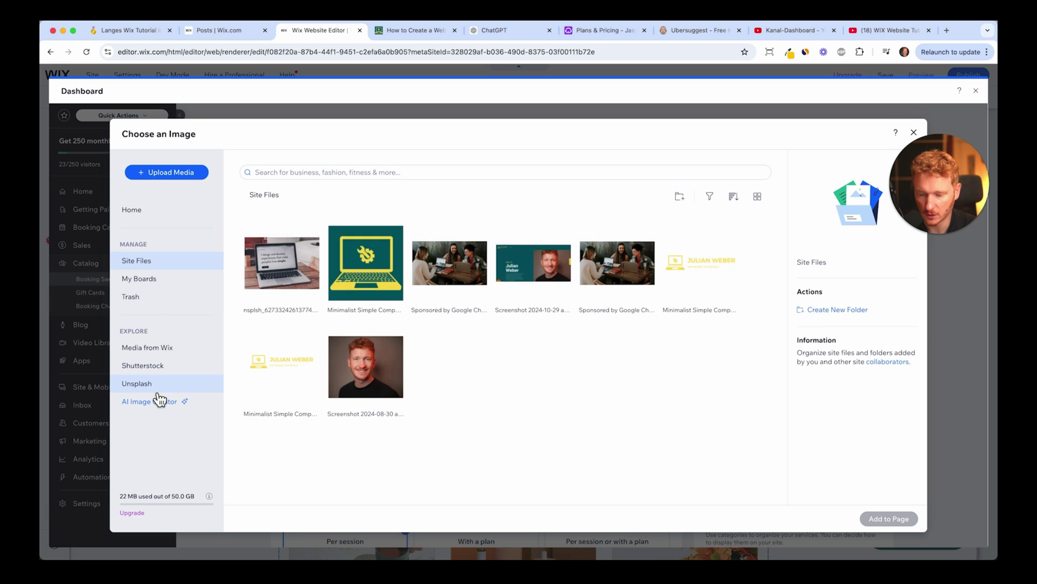
{"action": "left_click", "coordinate": [158, 392]}
{"action": "left_click", "coordinate": [322, 173]}
{"action": "type", "text": "seo"}
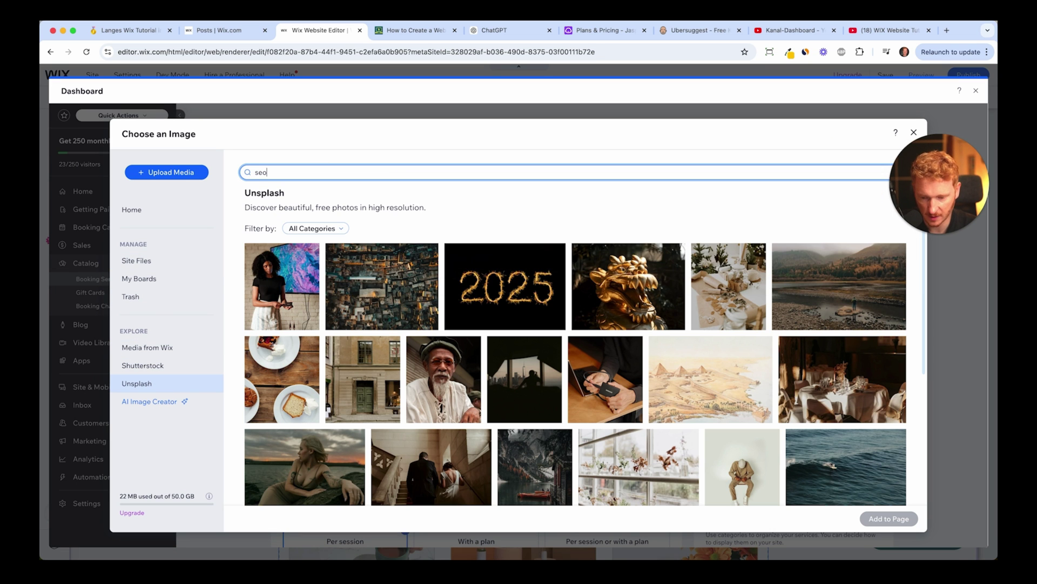
{"action": "key", "text": "Return"}
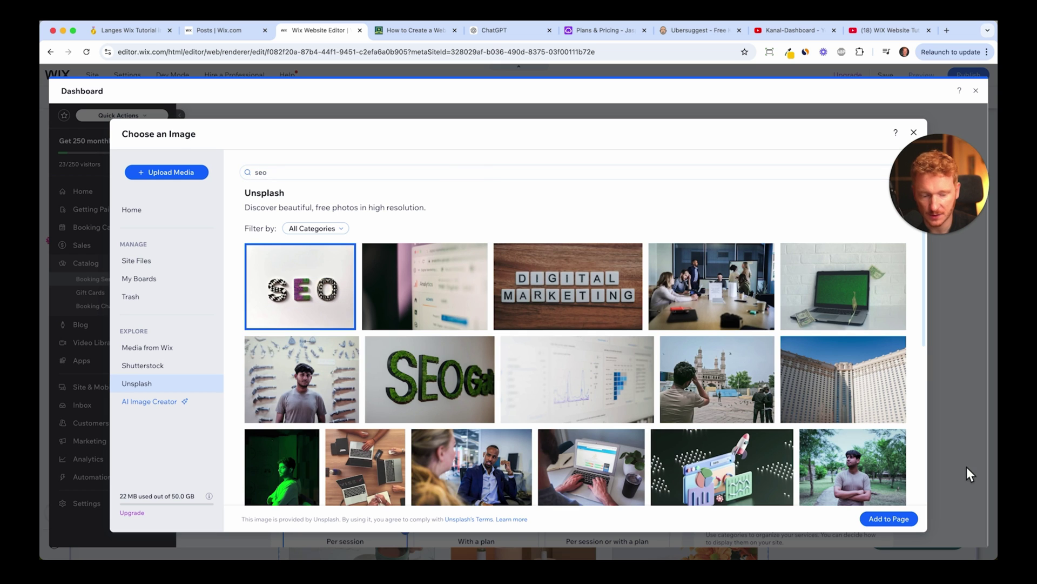
{"action": "left_click", "coordinate": [892, 519]}
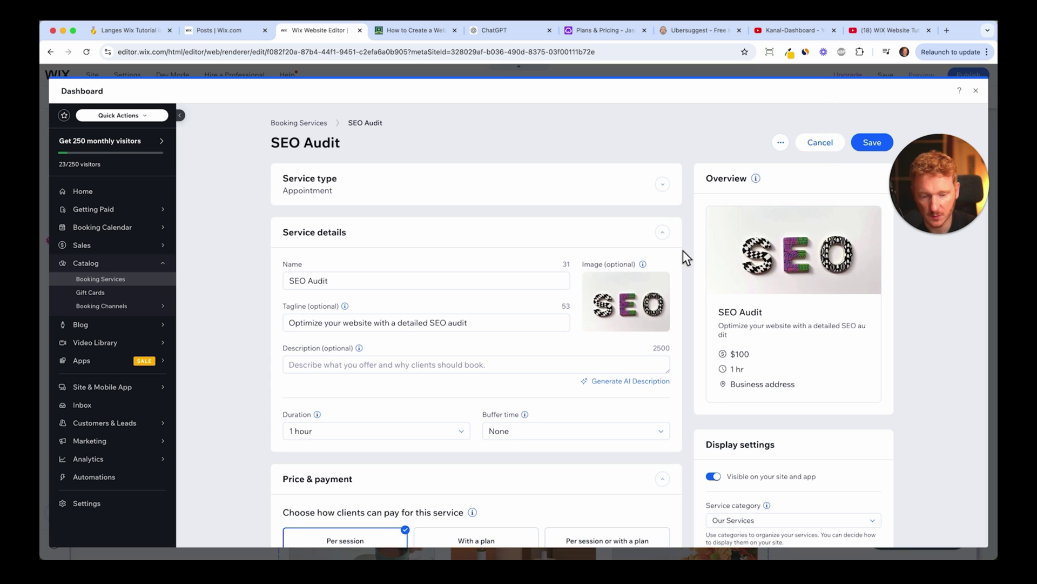
Set the SEO Audit service's duration to 15 minutes and its buffer time to 10 minutes
{"action": "scroll", "coordinate": [592, 305], "scroll_direction": "down", "scroll_amount": 5}
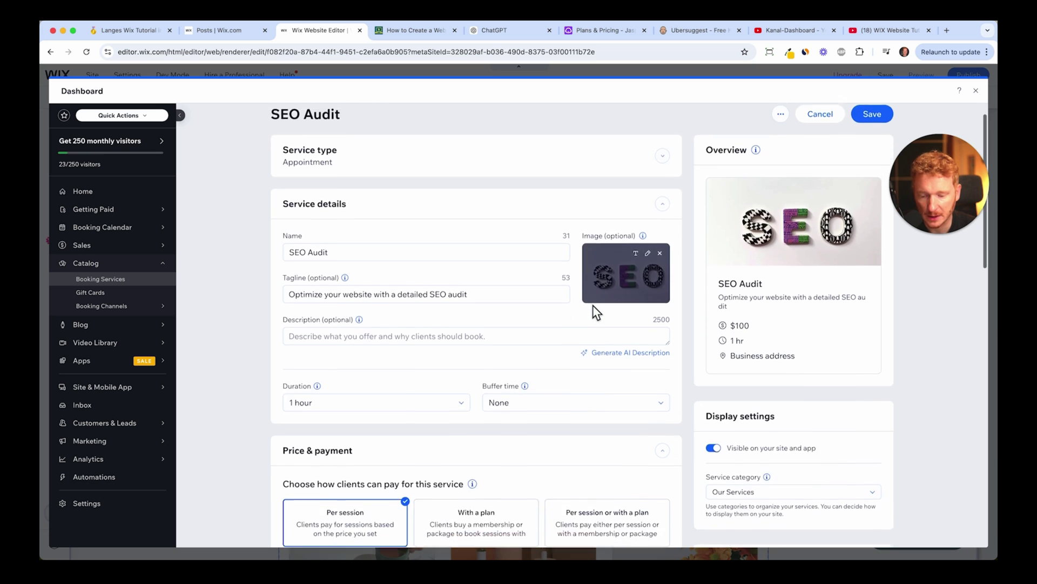
{"action": "scroll", "coordinate": [391, 280], "scroll_direction": "up", "scroll_amount": 3}
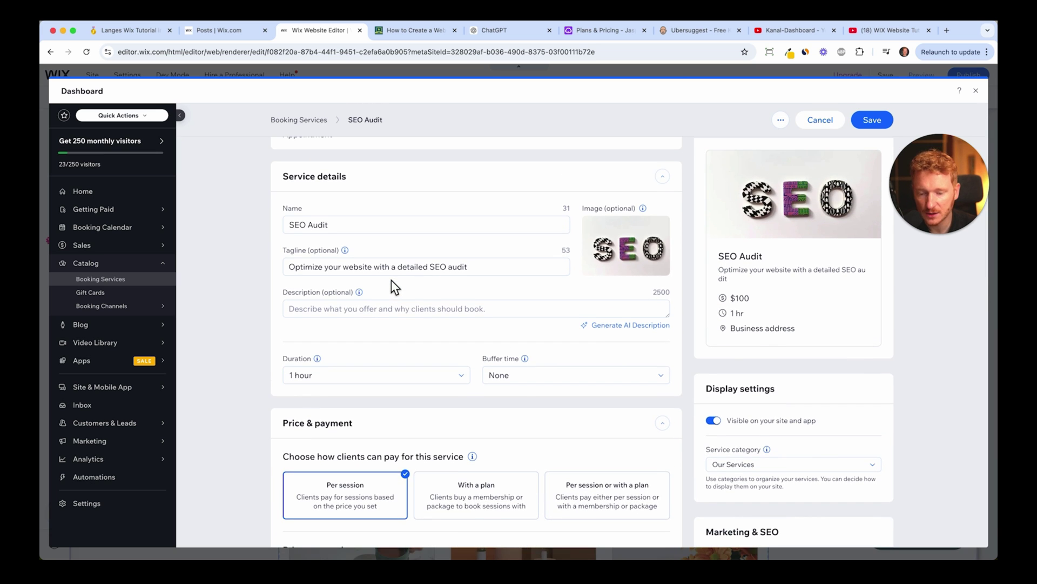
{"action": "scroll", "coordinate": [391, 279], "scroll_direction": "up", "scroll_amount": 2}
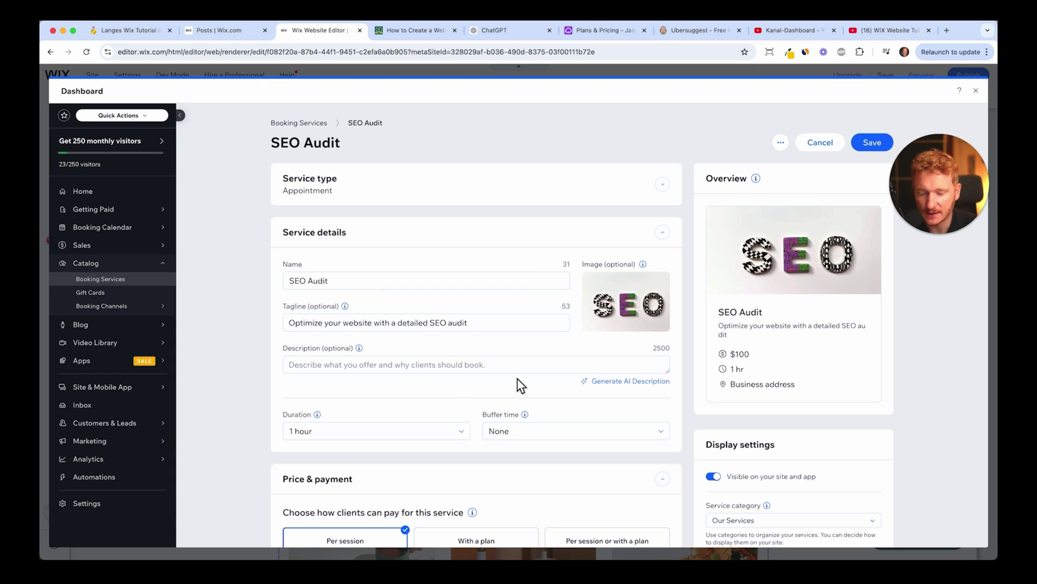
{"action": "left_click", "coordinate": [452, 433]}
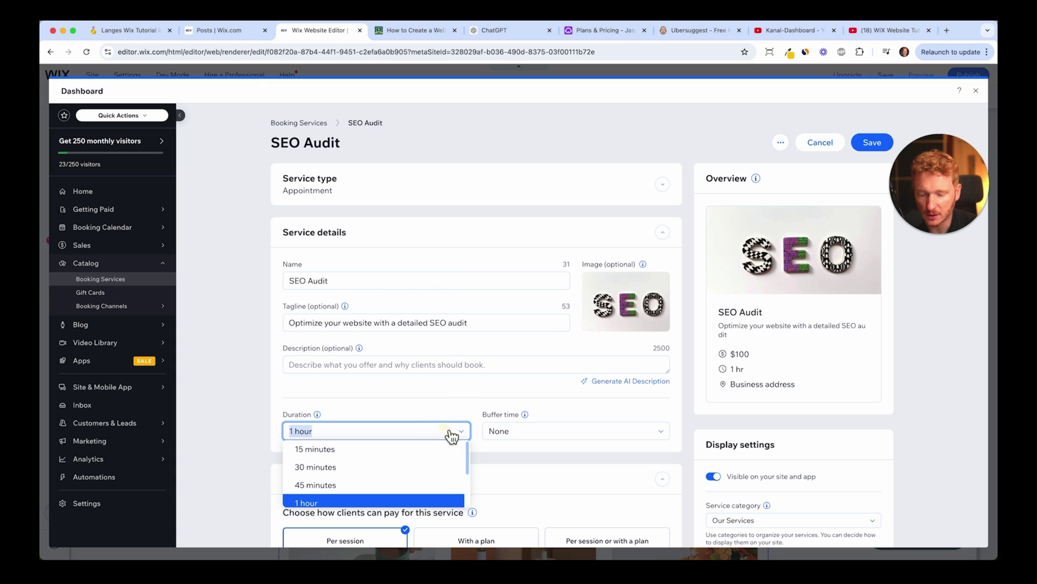
{"action": "left_click", "coordinate": [369, 450]}
{"action": "scroll", "coordinate": [499, 438], "scroll_direction": "down", "scroll_amount": 2}
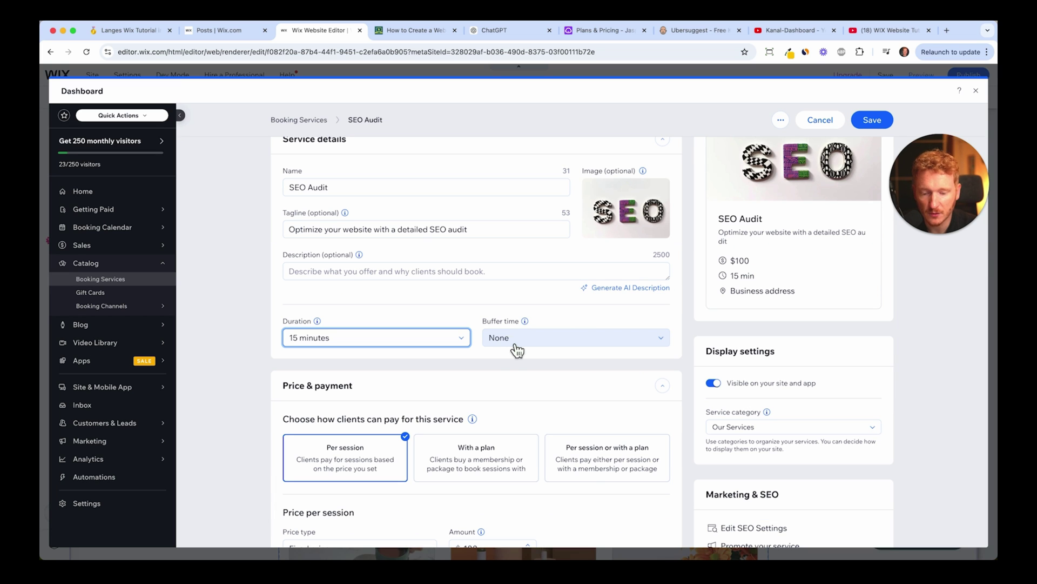
{"action": "left_click", "coordinate": [516, 346]}
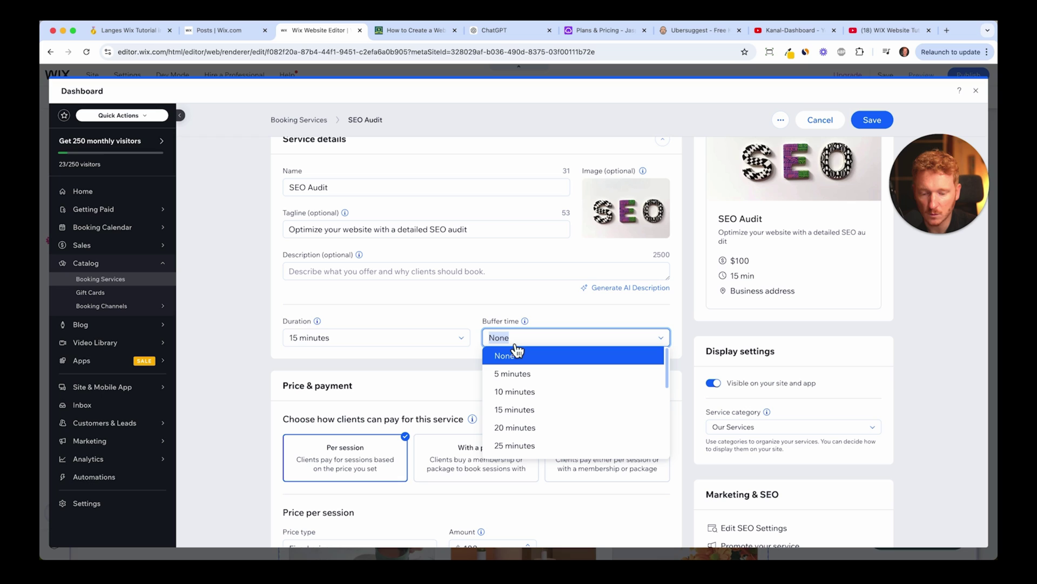
{"action": "left_click", "coordinate": [514, 392]}
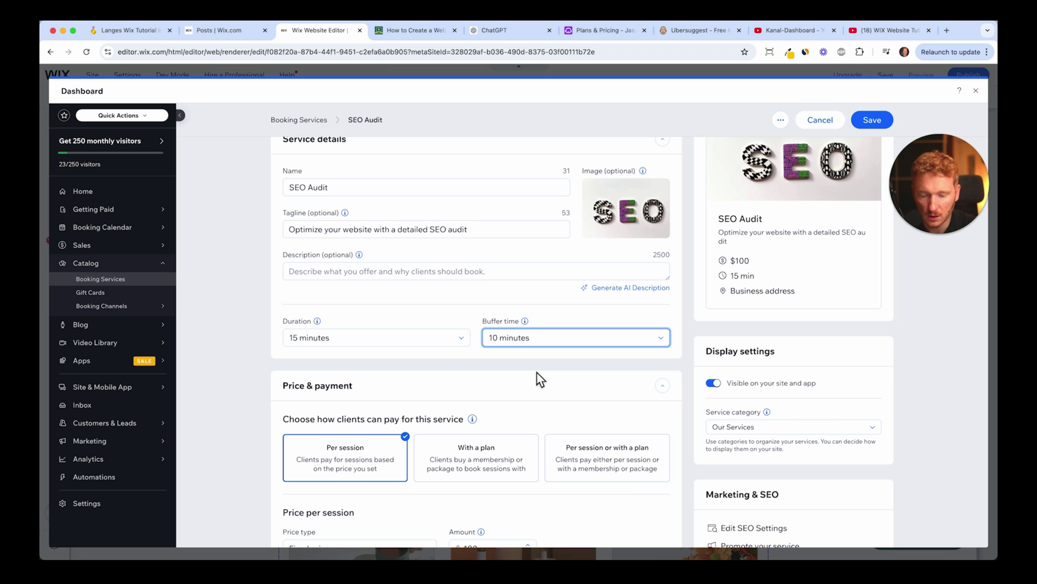
Set the SEO Audit service's per-session price type to Free
{"action": "scroll", "coordinate": [537, 371], "scroll_direction": "down", "scroll_amount": 3}
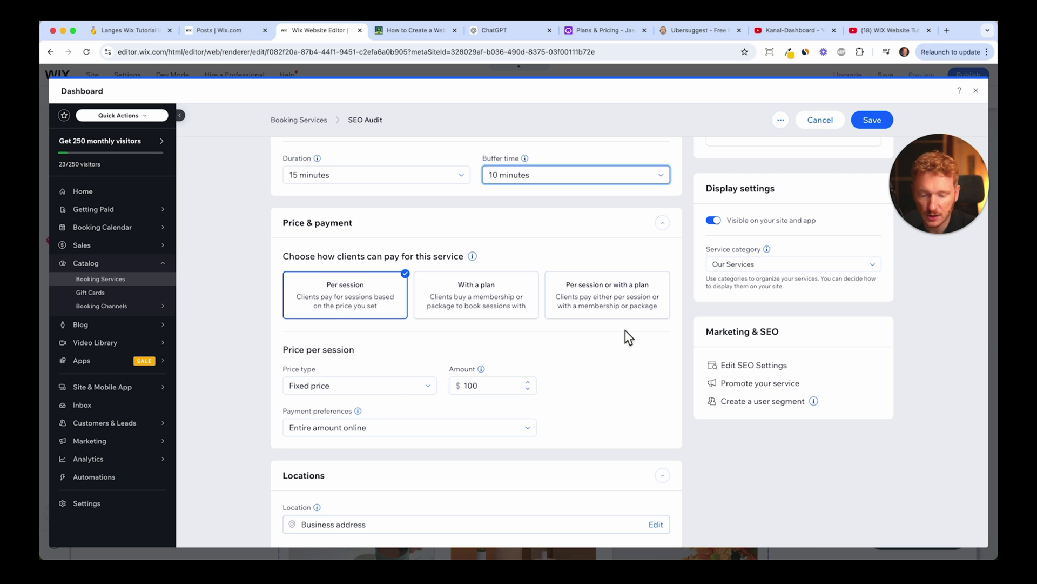
{"action": "scroll", "coordinate": [621, 329], "scroll_direction": "up", "scroll_amount": 4}
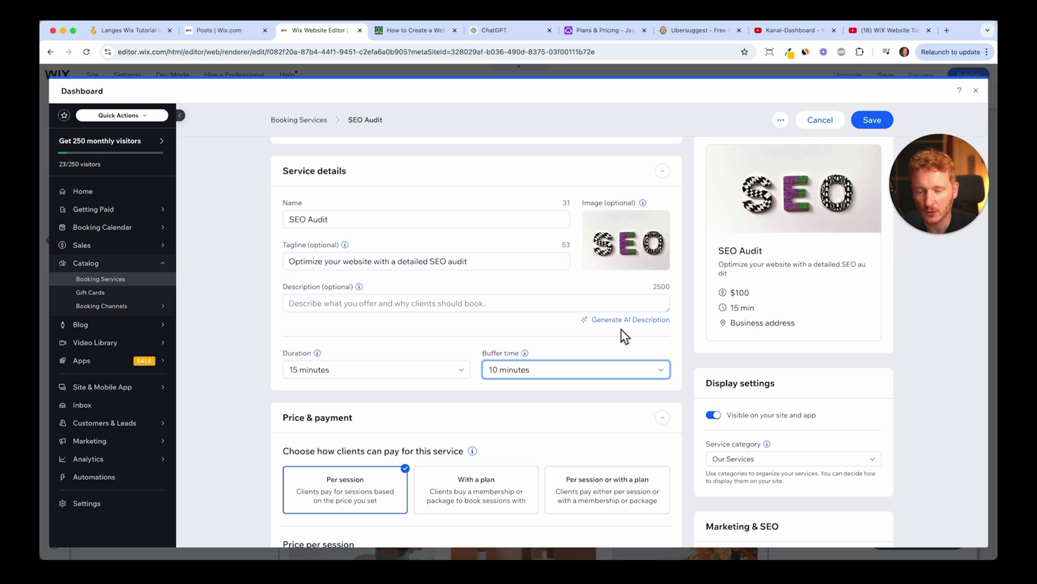
{"action": "scroll", "coordinate": [621, 329], "scroll_direction": "down", "scroll_amount": 4}
{"action": "left_click", "coordinate": [359, 346]}
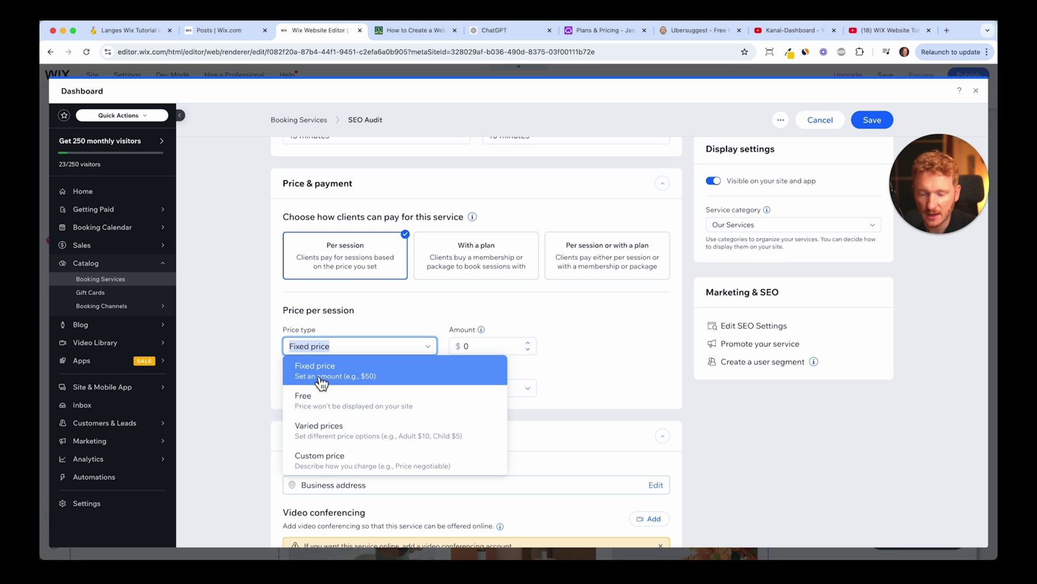
{"action": "left_click", "coordinate": [356, 416]}
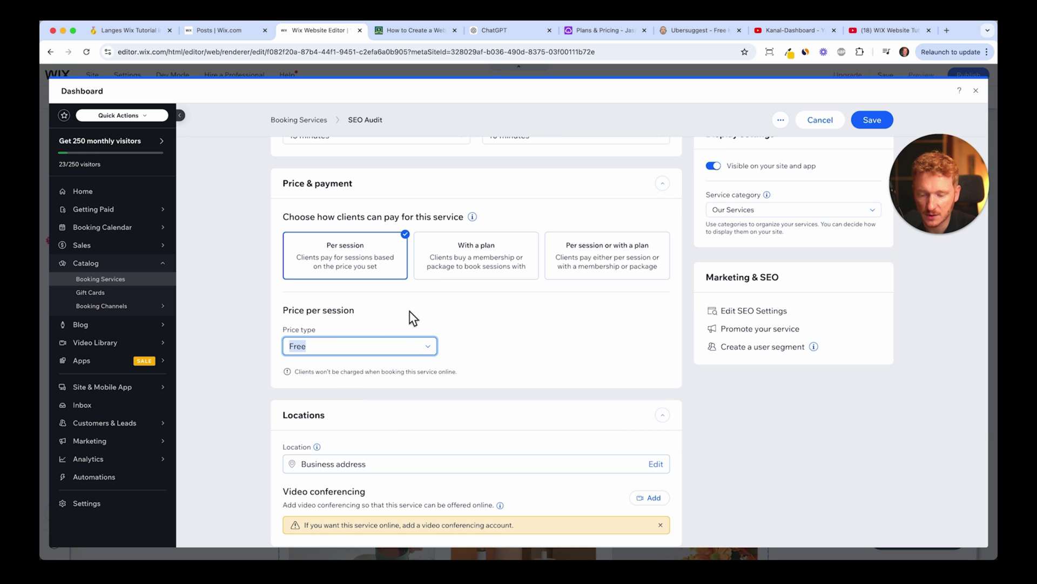
Save the service progress and set the SEO Audit service's location to a custom location described as "Zoom"
{"action": "scroll", "coordinate": [495, 324], "scroll_direction": "down", "scroll_amount": 3}
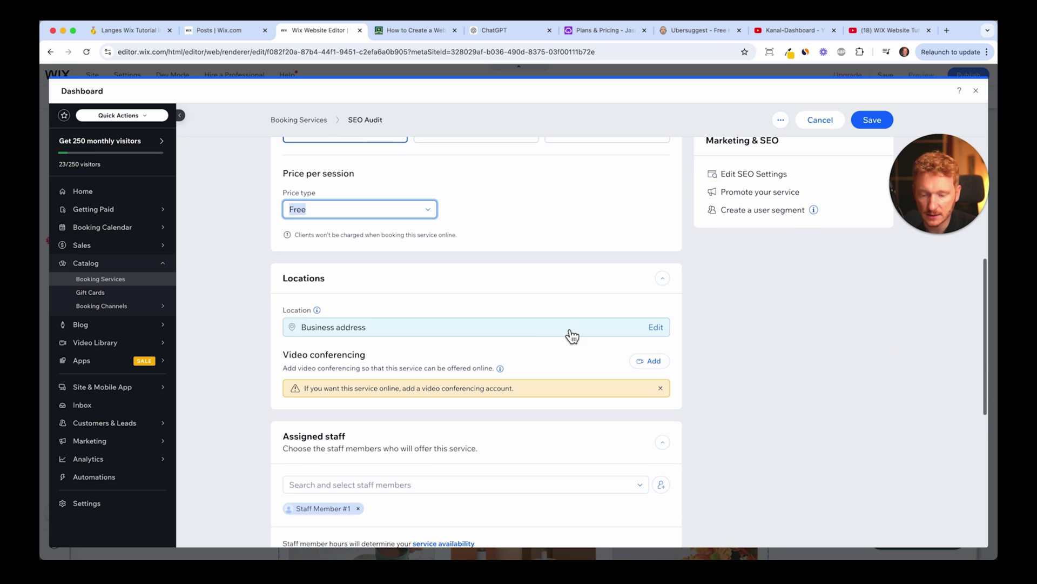
{"action": "left_click", "coordinate": [446, 333]}
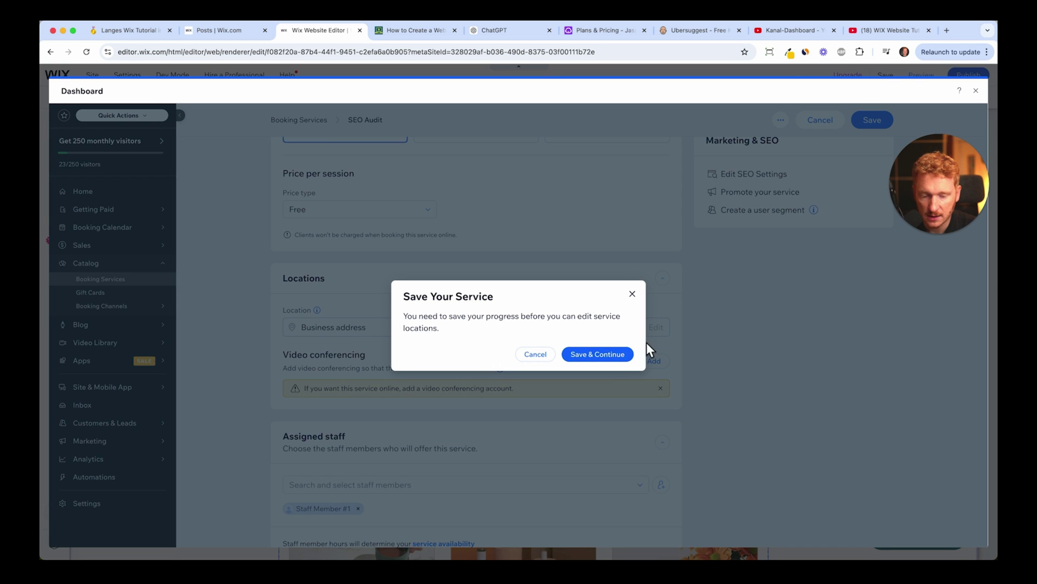
{"action": "left_click", "coordinate": [627, 355]}
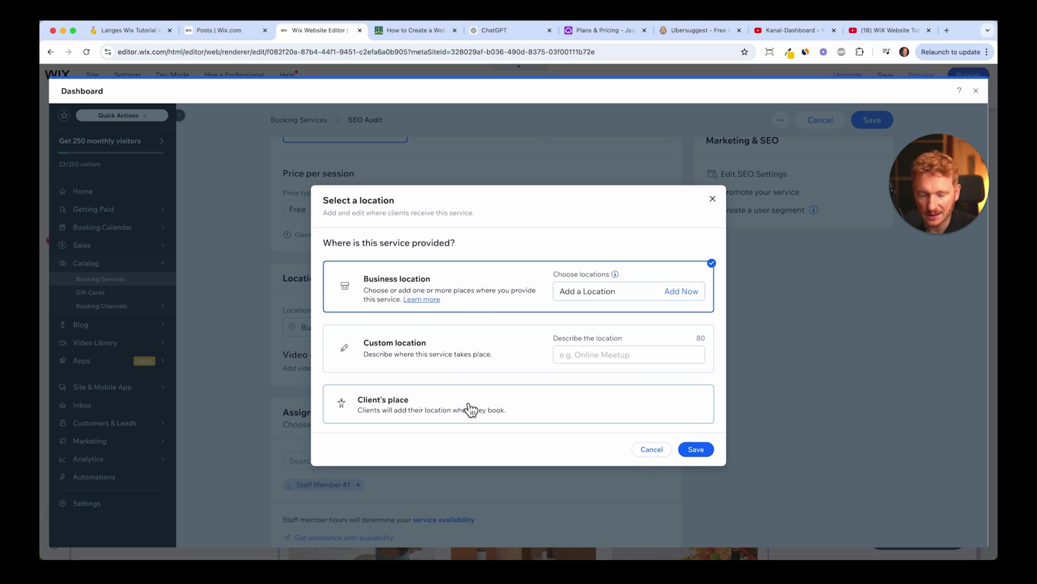
{"action": "left_click", "coordinate": [491, 366]}
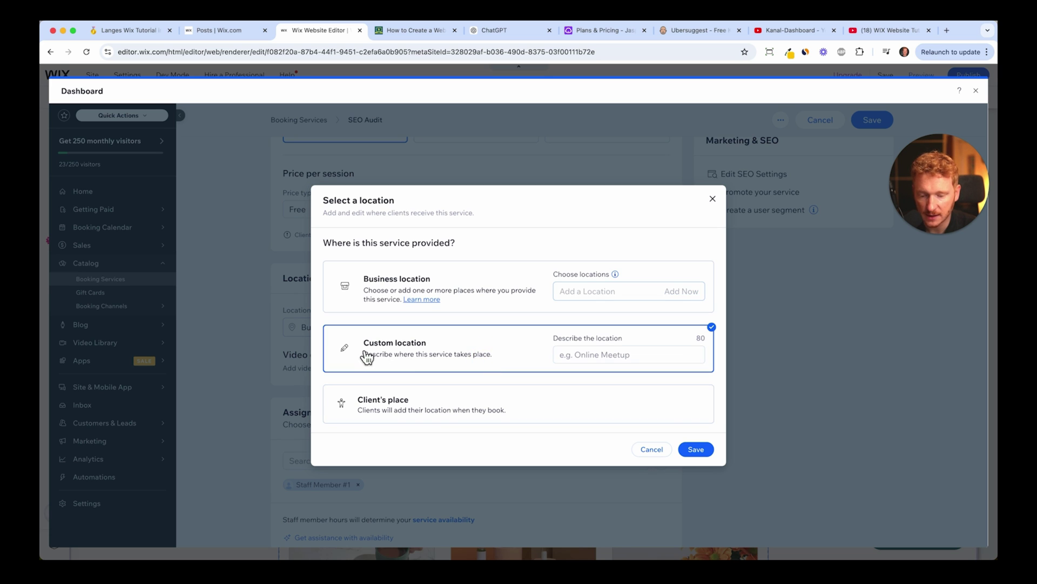
{"action": "left_click", "coordinate": [598, 355]}
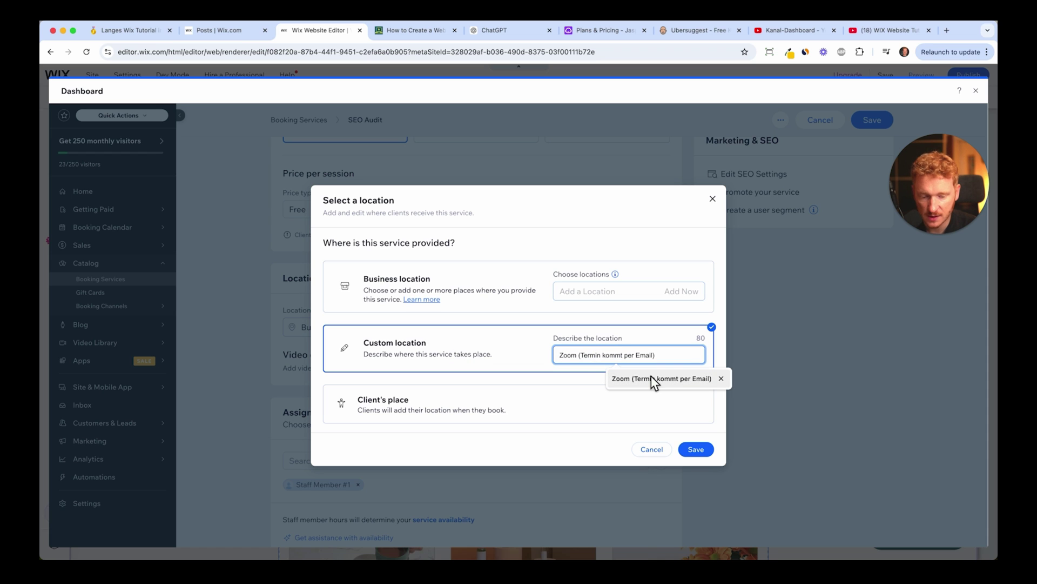
{"action": "type", "text": "Zoom"}
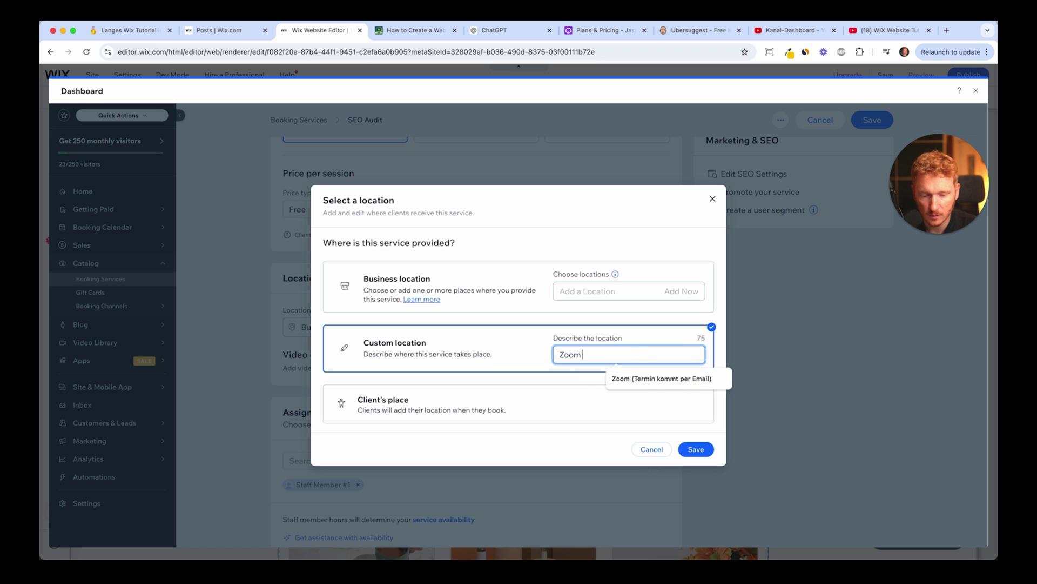
{"action": "left_click", "coordinate": [701, 221]}
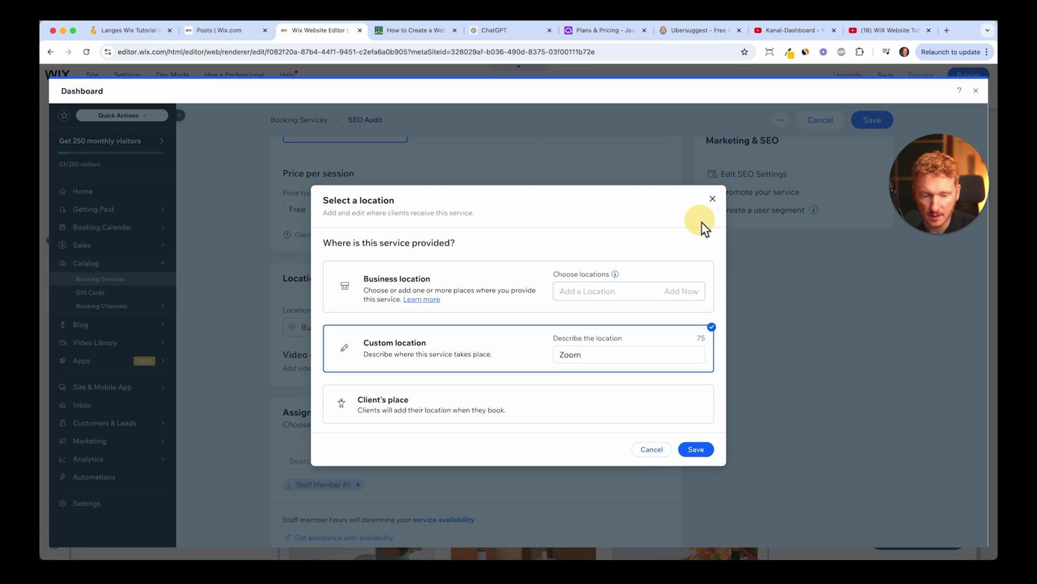
{"action": "left_click", "coordinate": [695, 450]}
Check which staff members are available and assigned to the SEO Audit service
{"action": "scroll", "coordinate": [465, 350], "scroll_direction": "down", "scroll_amount": 2}
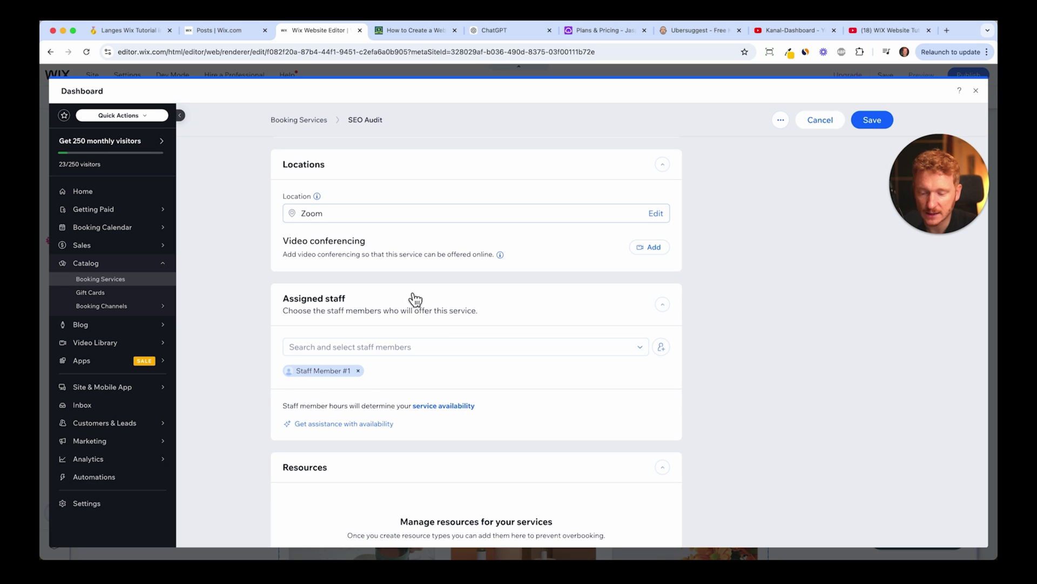
{"action": "left_click", "coordinate": [392, 352]}
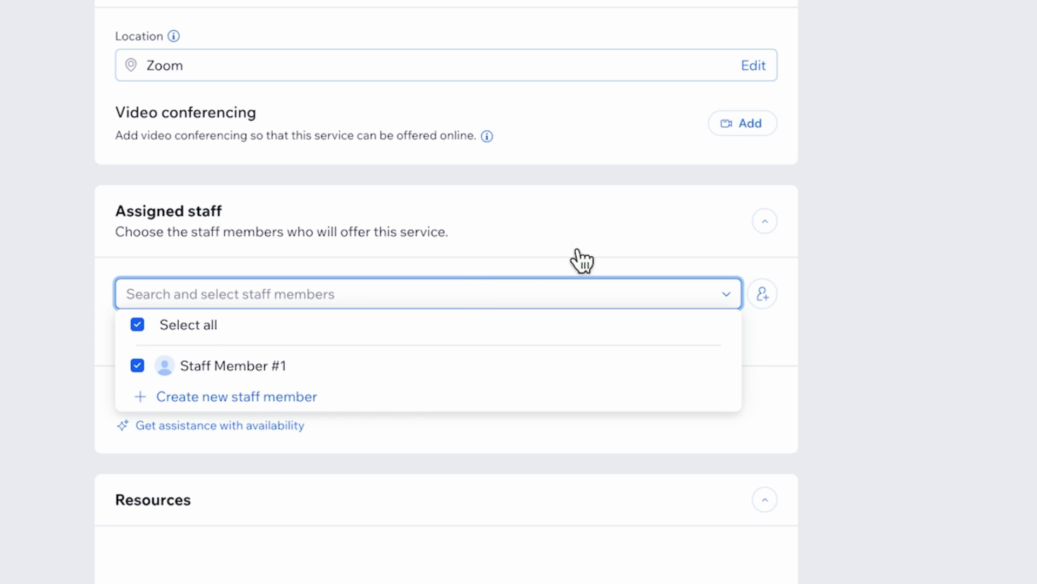
{"action": "left_click", "coordinate": [979, 263]}
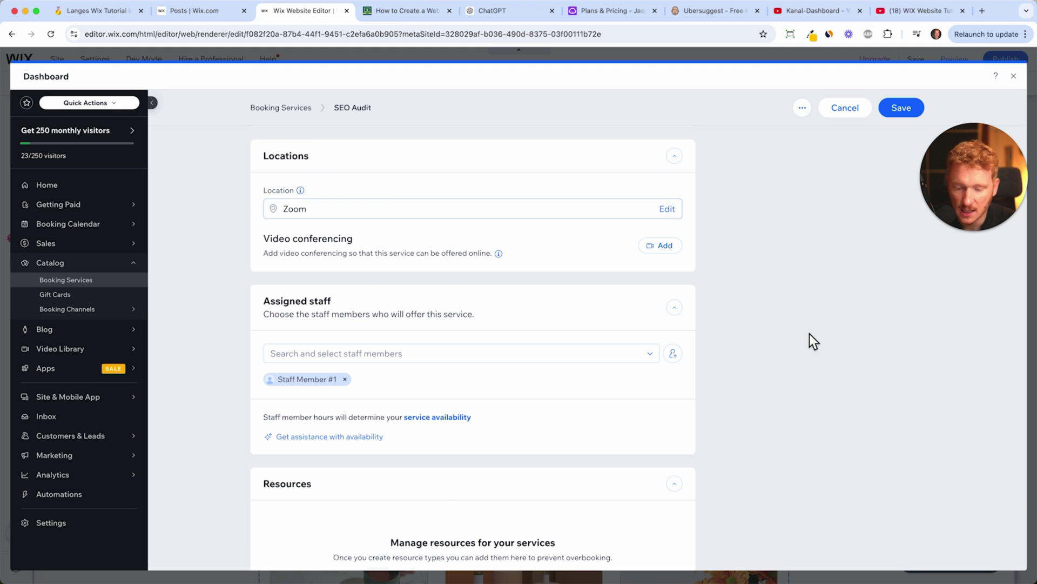
{"action": "scroll", "coordinate": [529, 358], "scroll_direction": "down", "scroll_amount": 2}
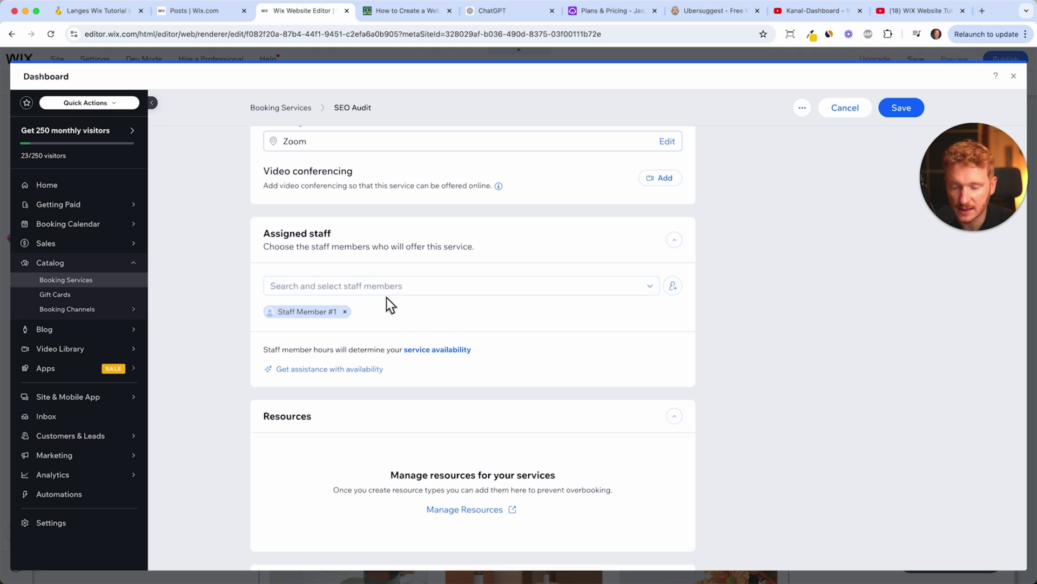
{"action": "left_click", "coordinate": [483, 292]}
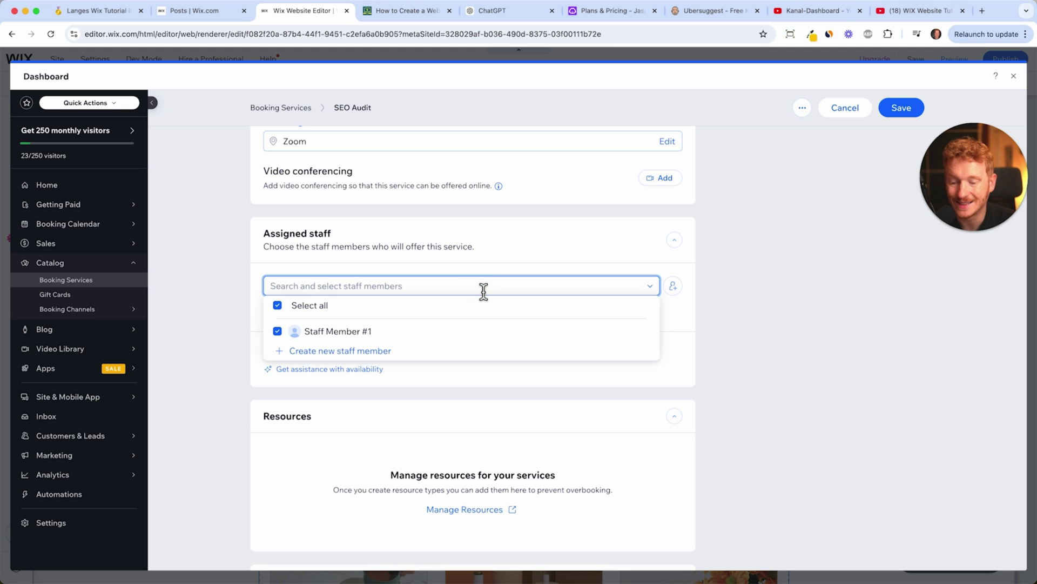
{"action": "left_click", "coordinate": [627, 261]}
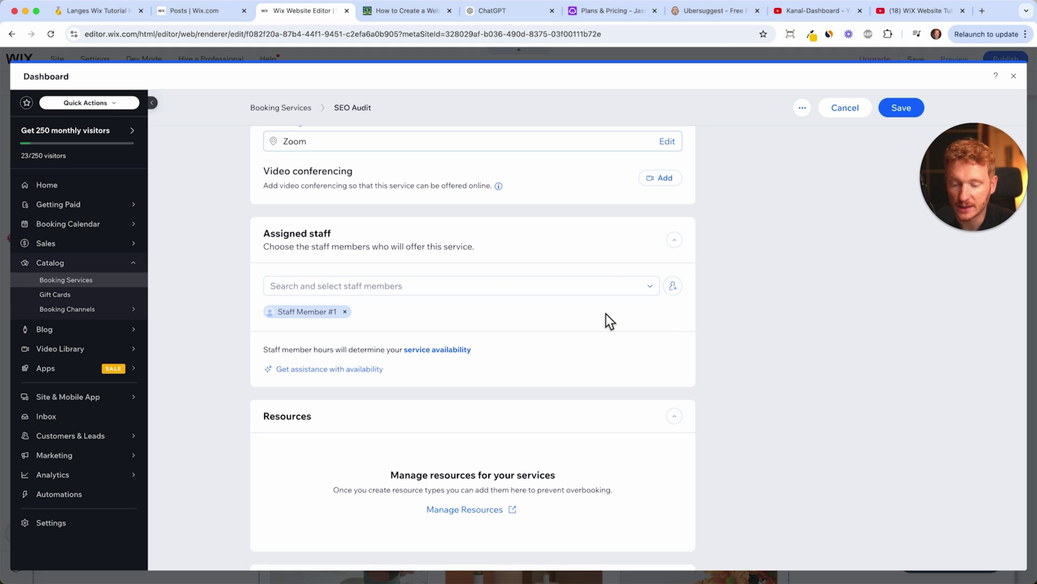
Open the default booking form for editing from the service's booking preferences and review its form fields
{"action": "scroll", "coordinate": [606, 314], "scroll_direction": "down", "scroll_amount": 1}
{"action": "scroll", "coordinate": [606, 314], "scroll_direction": "down", "scroll_amount": 3}
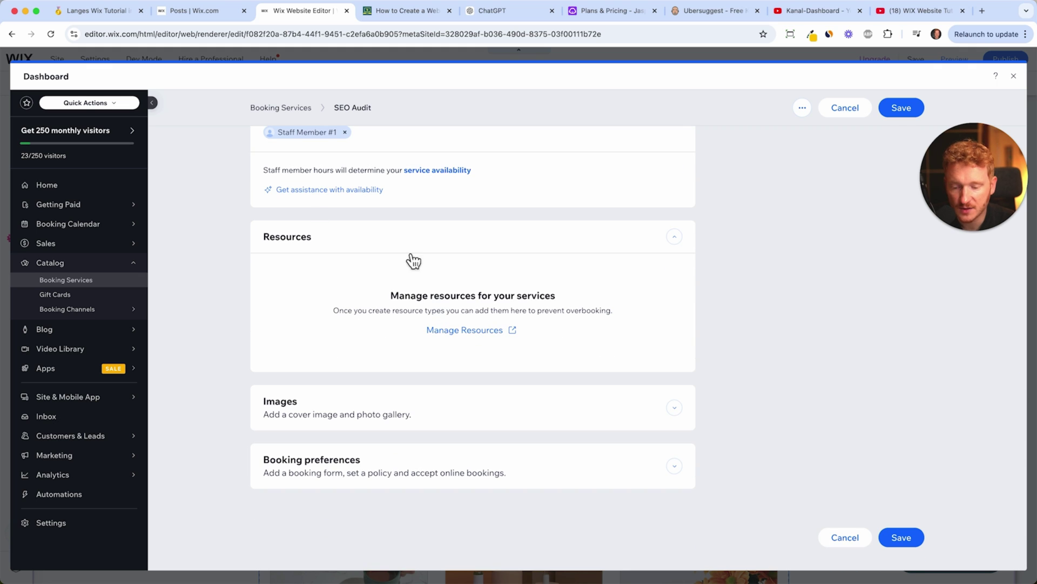
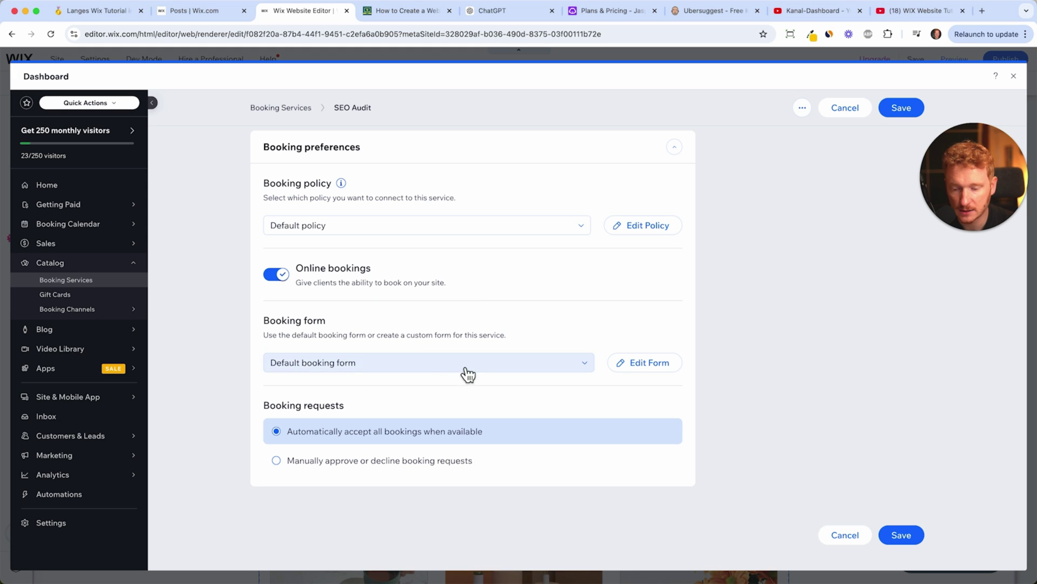
{"action": "left_click", "coordinate": [646, 371]}
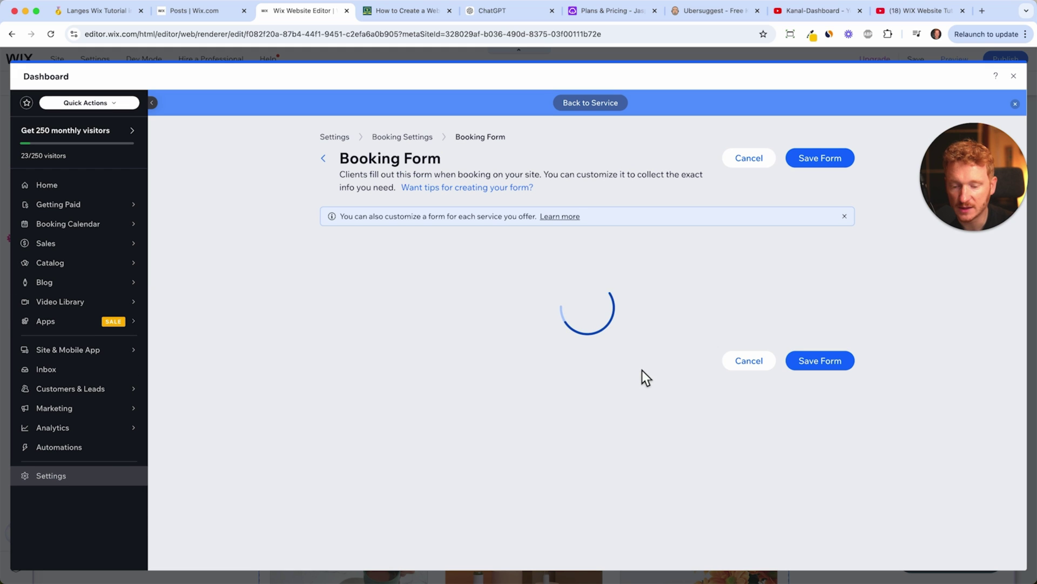
{"action": "scroll", "coordinate": [625, 395], "scroll_direction": "down", "scroll_amount": 3}
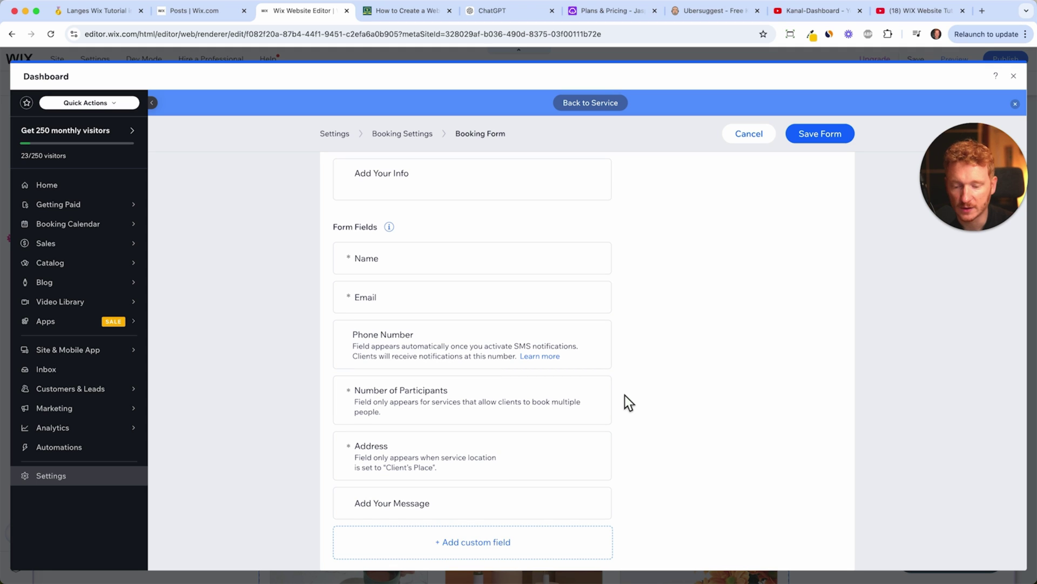
{"action": "scroll", "coordinate": [624, 394], "scroll_direction": "down", "scroll_amount": 2}
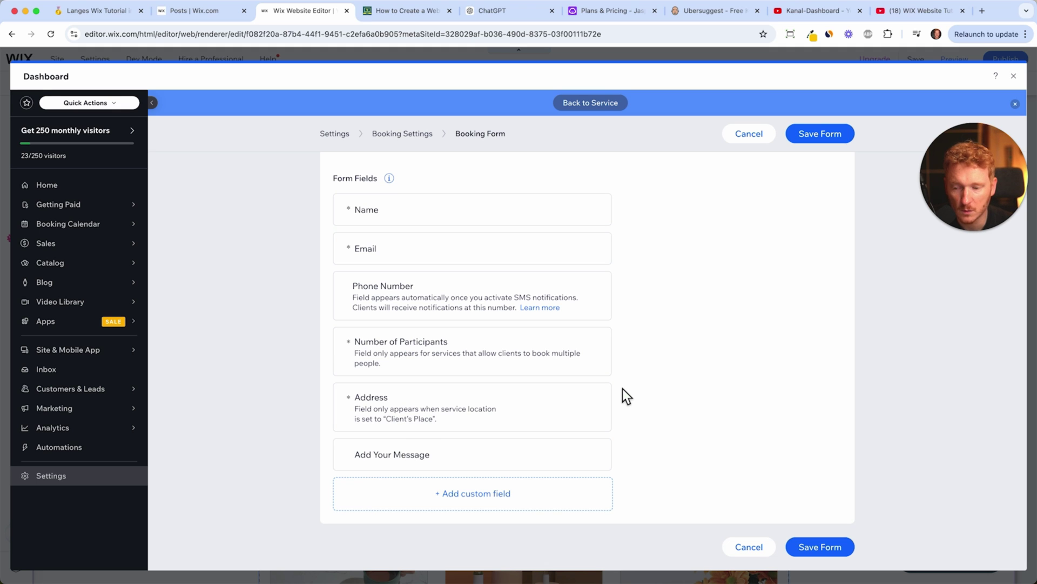
{"action": "scroll", "coordinate": [623, 388], "scroll_direction": "up", "scroll_amount": 2}
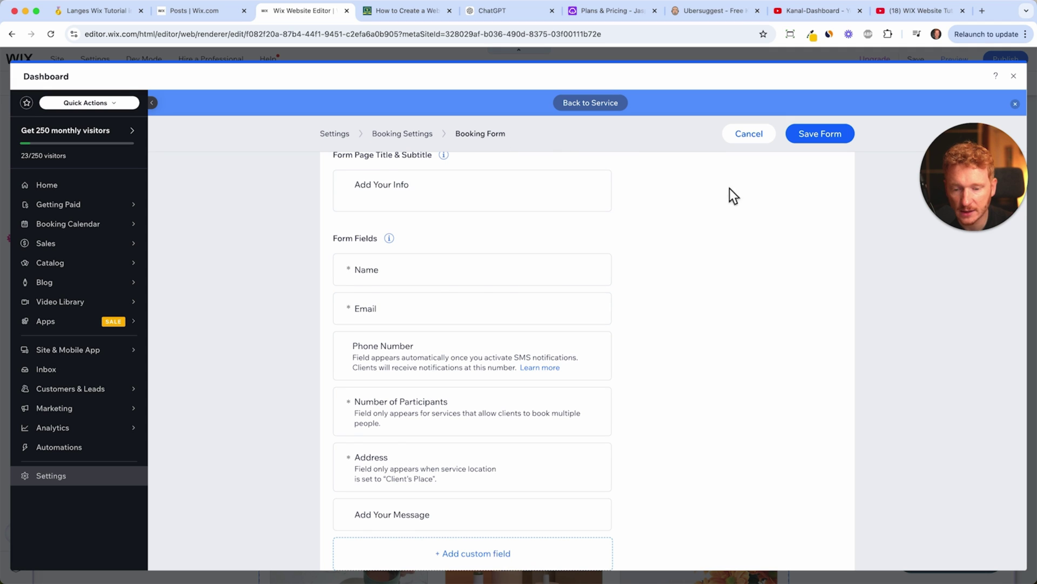
{"action": "scroll", "coordinate": [592, 352], "scroll_direction": "down", "scroll_amount": 2}
Add a required short-answer custom field labelled "Your Domain Name" to the booking form and save the form
{"action": "left_click", "coordinate": [474, 489]}
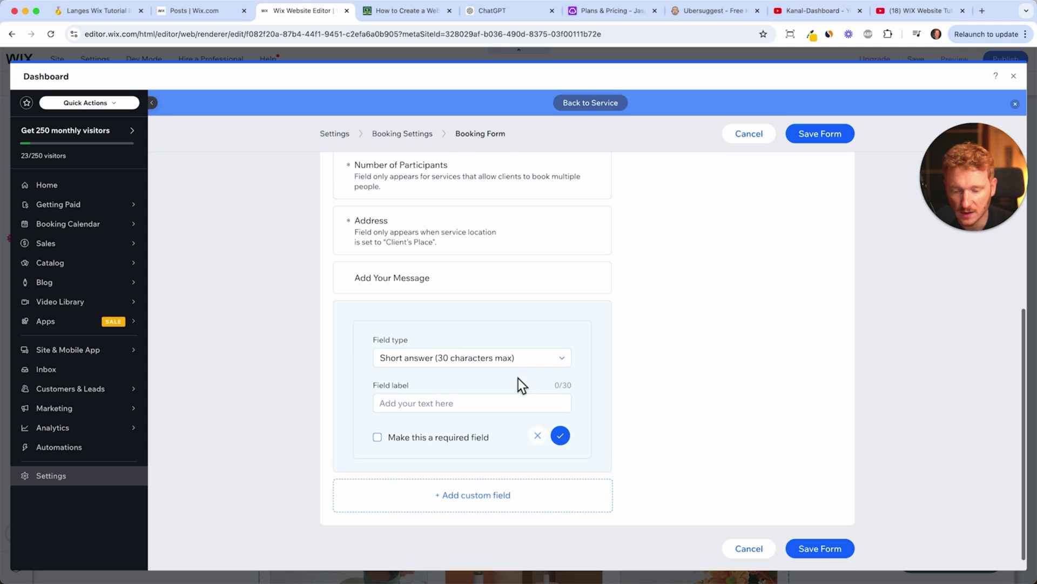
{"action": "left_click", "coordinate": [525, 359]}
{"action": "left_click", "coordinate": [472, 390]}
{"action": "left_click", "coordinate": [465, 377]}
{"action": "left_click", "coordinate": [442, 407]}
{"action": "type", "text": "Your Domain Name"}
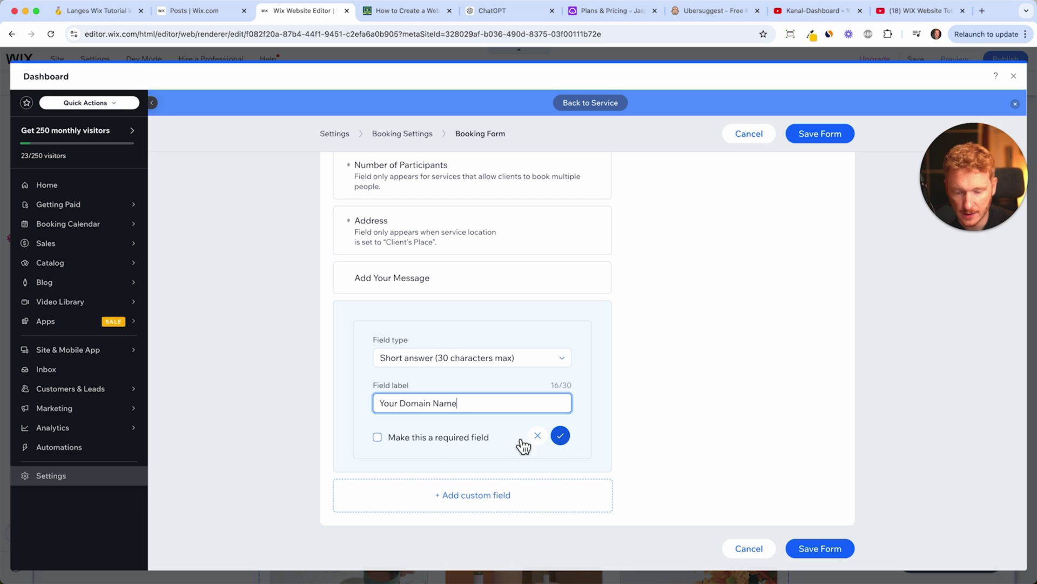
{"action": "left_click", "coordinate": [378, 437]}
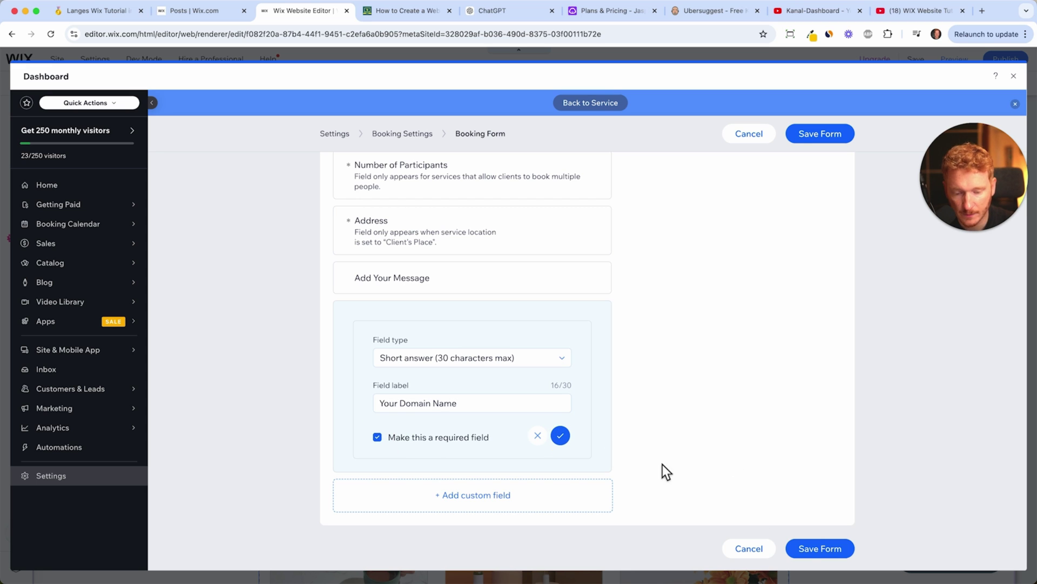
{"action": "left_click", "coordinate": [799, 546]}
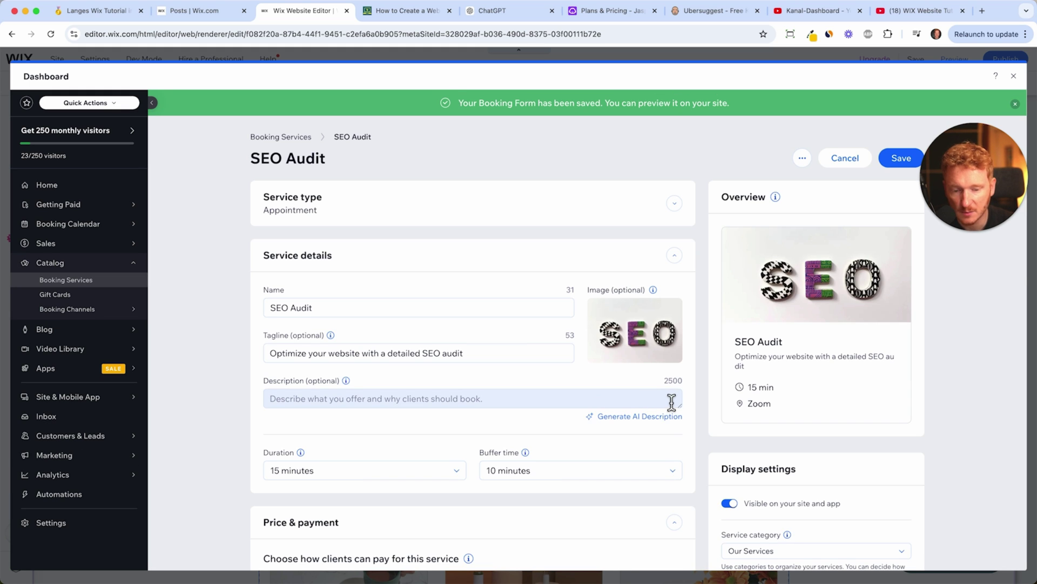
Review the SEO Audit service's display, price and location settings and save the service
{"action": "scroll", "coordinate": [673, 403], "scroll_direction": "down", "scroll_amount": 4}
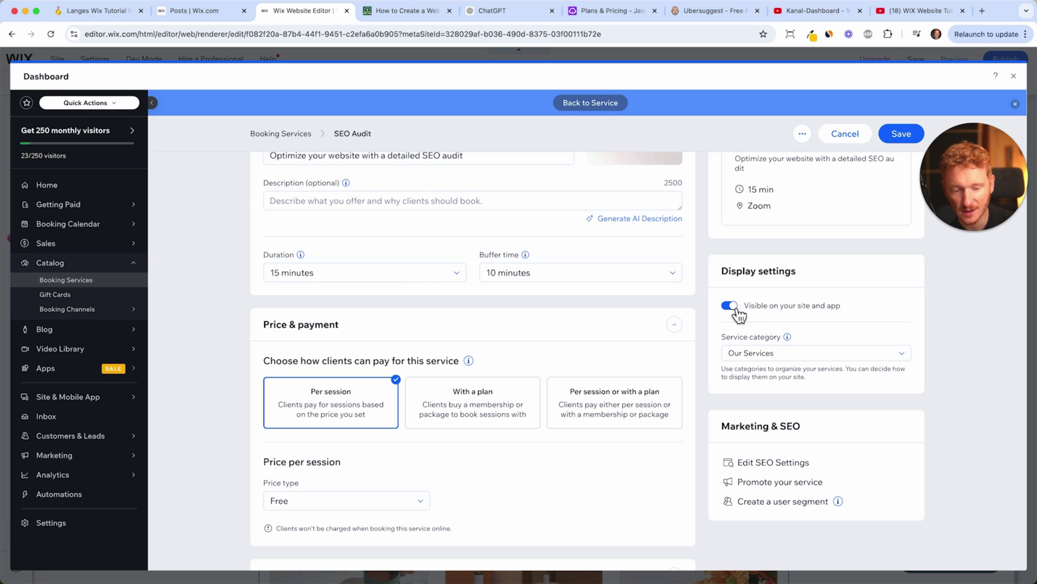
{"action": "scroll", "coordinate": [874, 327], "scroll_direction": "down", "scroll_amount": 2}
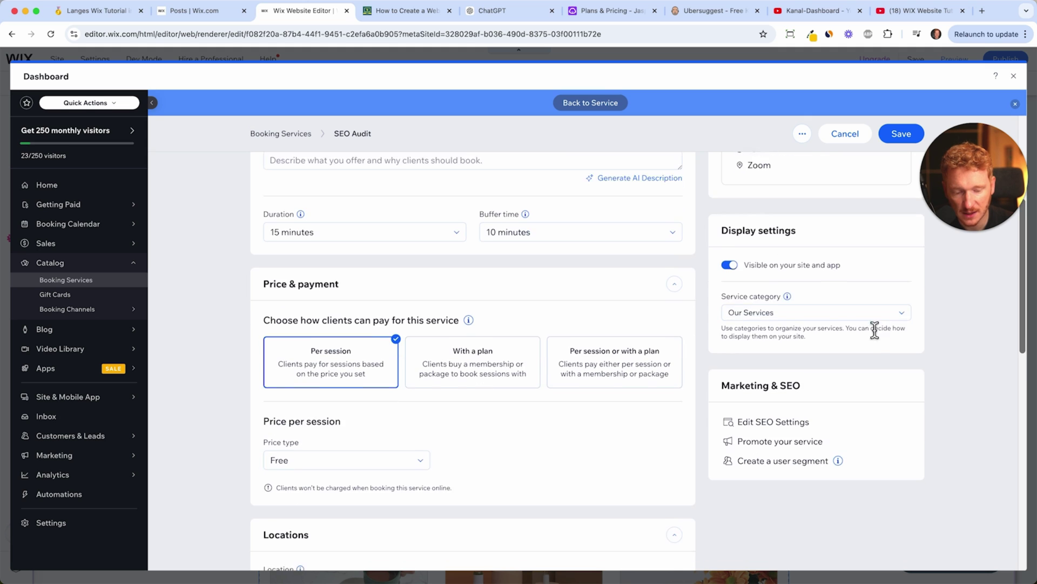
{"action": "scroll", "coordinate": [874, 326], "scroll_direction": "down", "scroll_amount": 2}
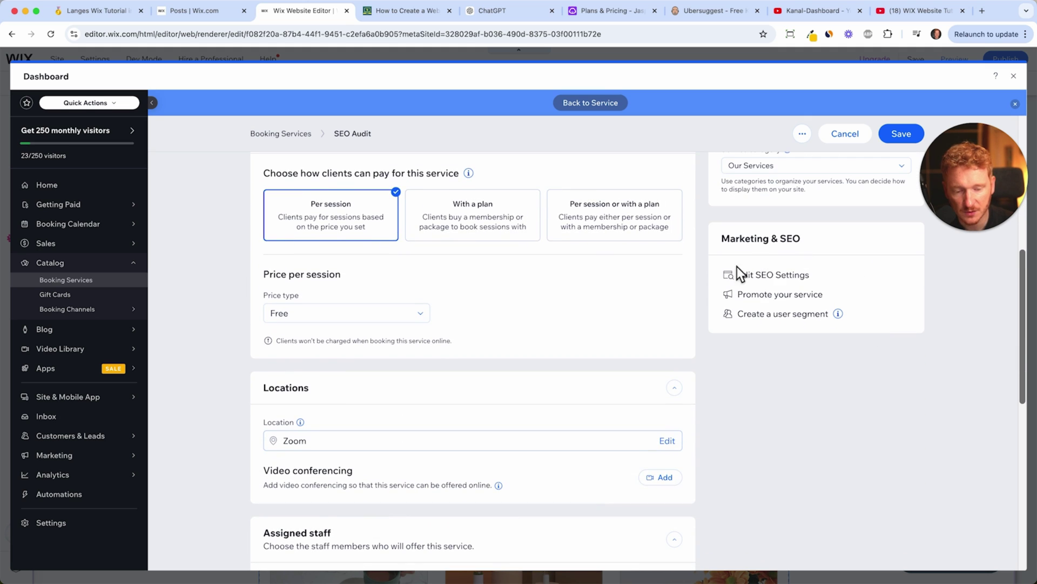
{"action": "scroll", "coordinate": [822, 280], "scroll_direction": "up", "scroll_amount": 8}
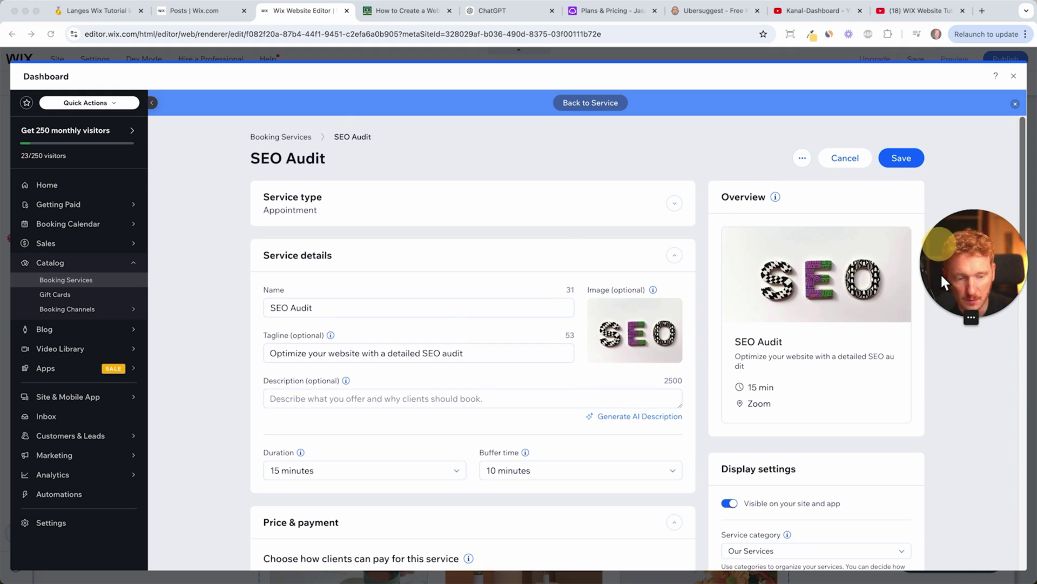
{"action": "left_click", "coordinate": [896, 158]}
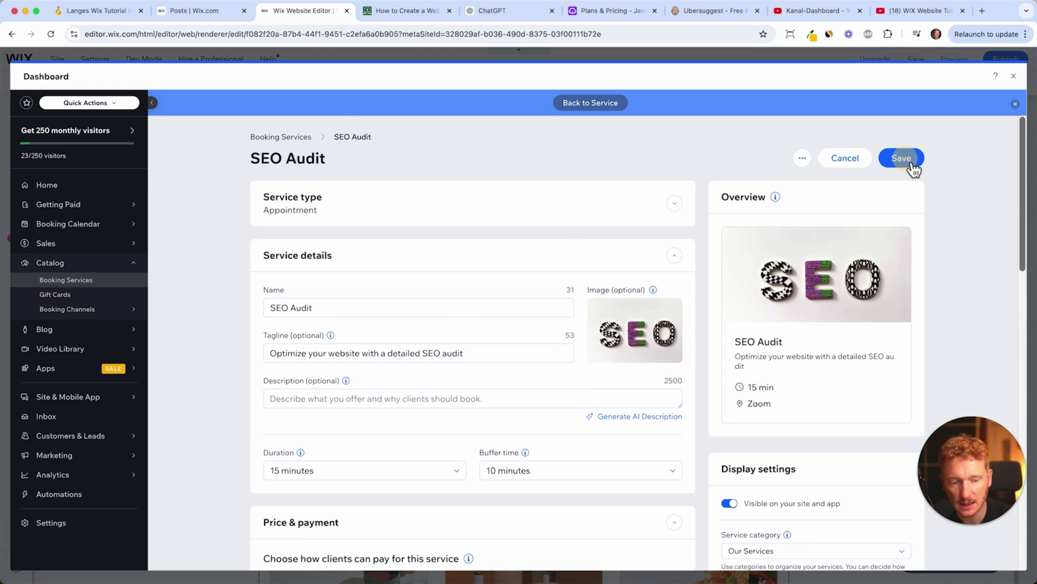
{"action": "left_click", "coordinate": [894, 167]}
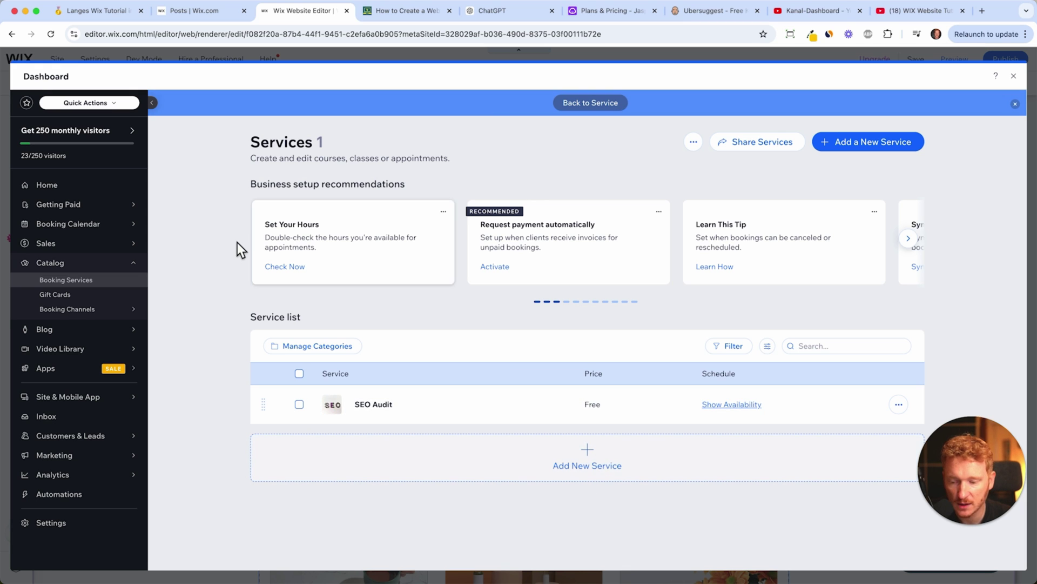
Open Staff Member #1's profile from the work schedule and enter the staff member's full name
{"action": "mouse_move", "coordinate": [122, 233]}
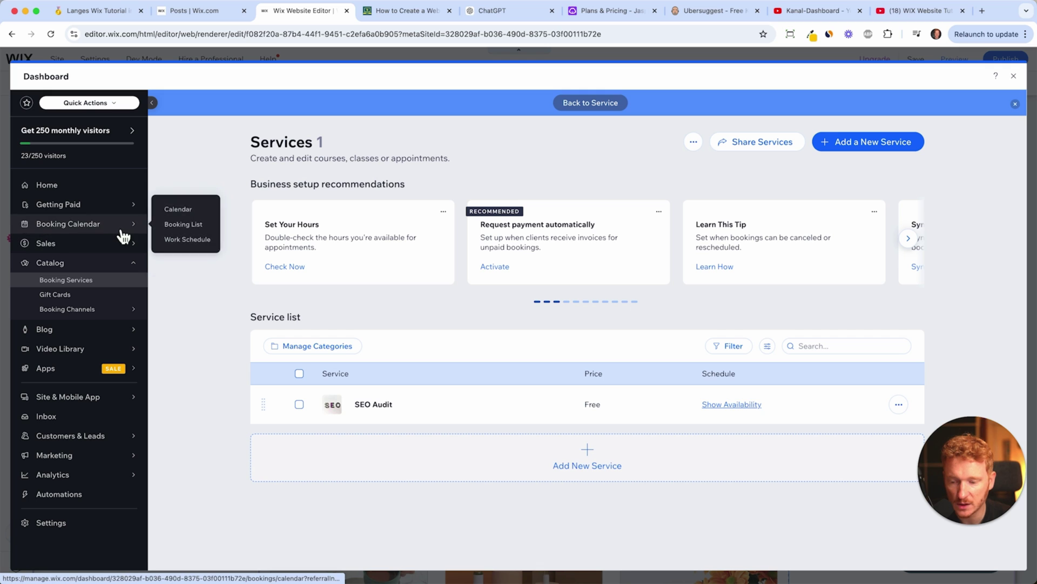
{"action": "left_click", "coordinate": [208, 250]}
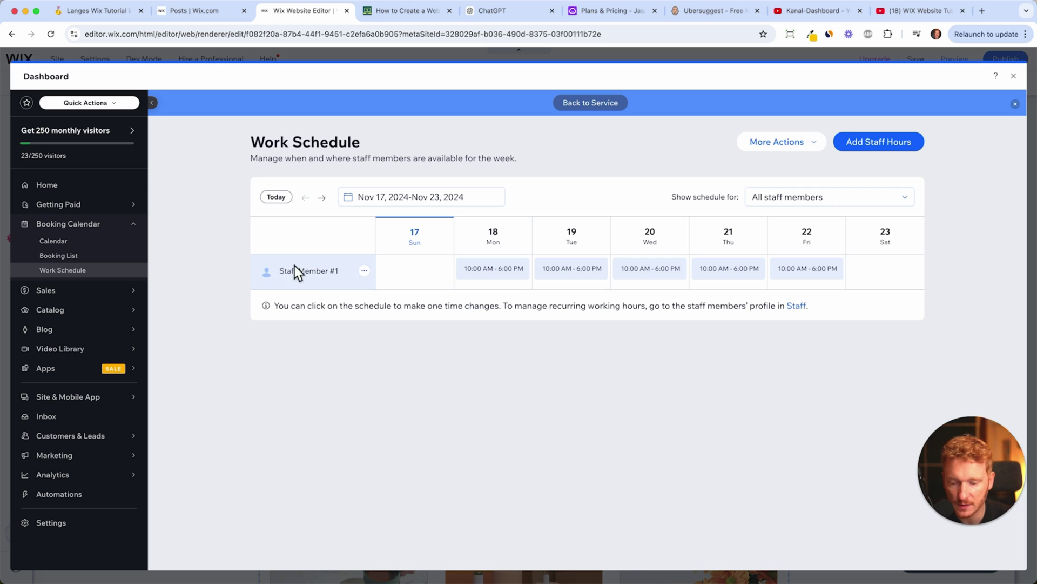
{"action": "left_click", "coordinate": [364, 270]}
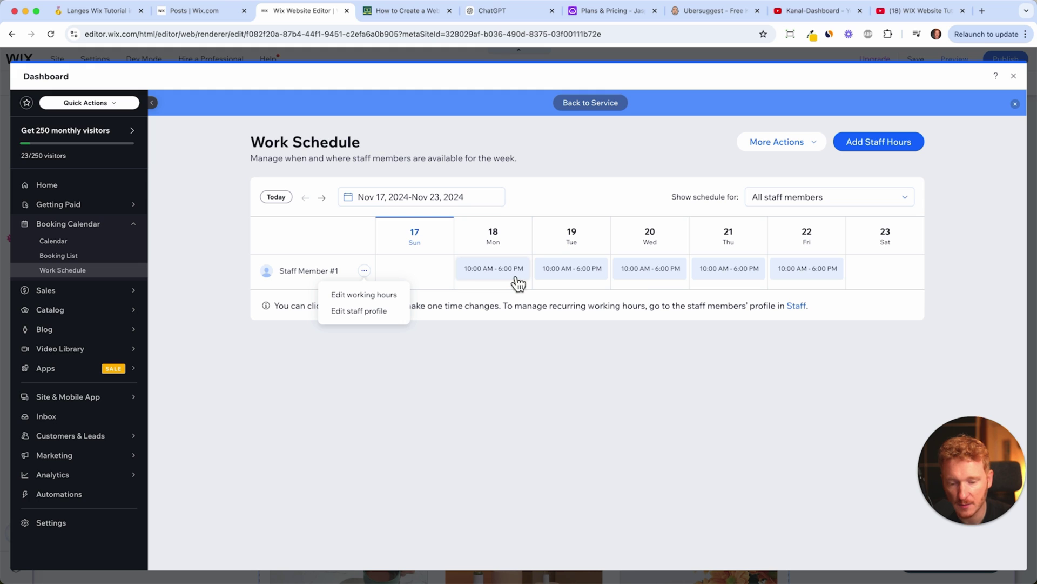
{"action": "left_click", "coordinate": [385, 310]}
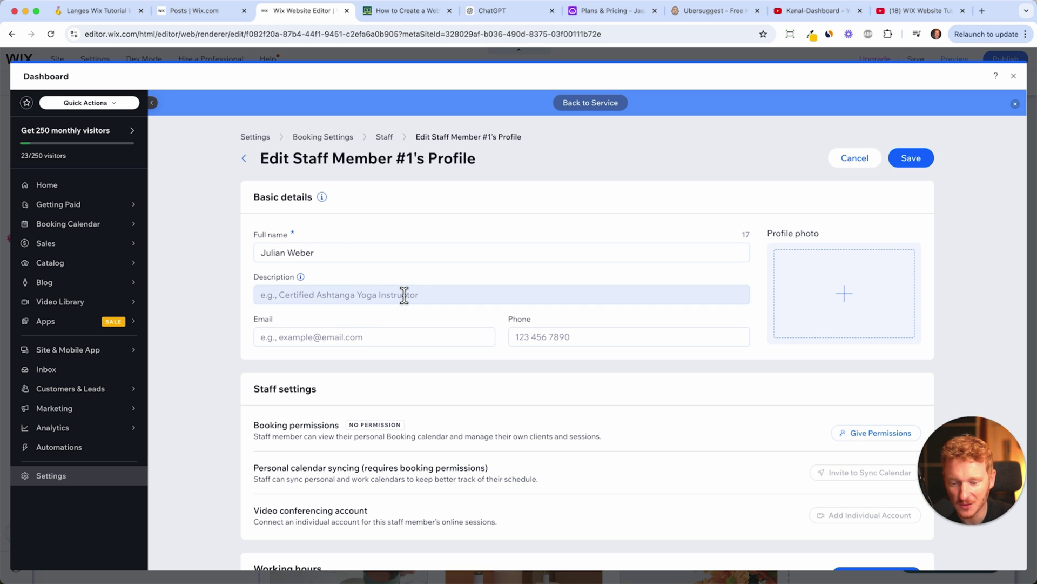
Review the weekly working hours in the staff member's profile
{"action": "scroll", "coordinate": [448, 314], "scroll_direction": "down", "scroll_amount": 2}
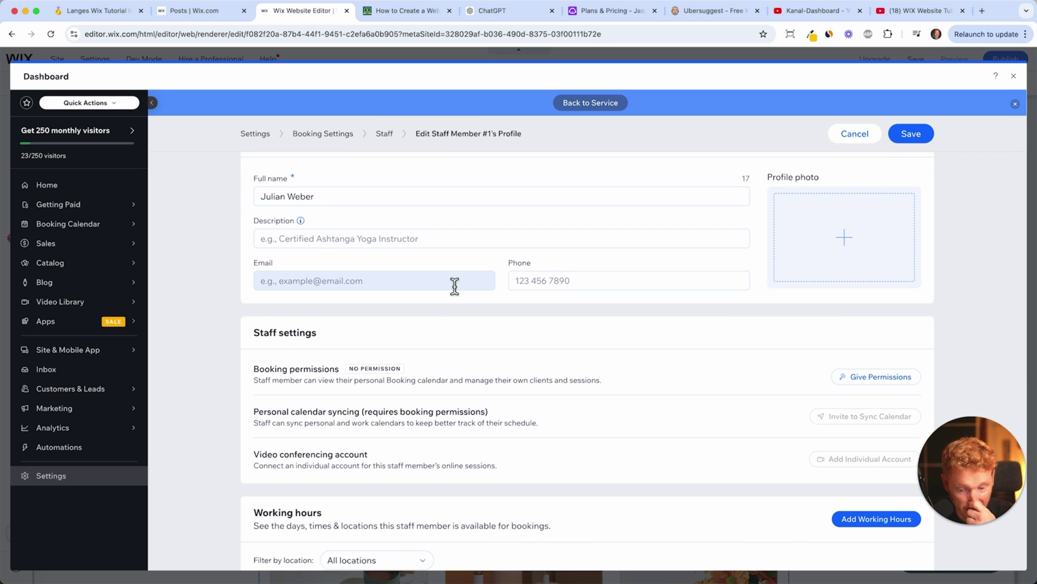
{"action": "scroll", "coordinate": [852, 267], "scroll_direction": "down", "scroll_amount": 4}
{"action": "scroll", "coordinate": [842, 376], "scroll_direction": "down", "scroll_amount": 4}
{"action": "scroll", "coordinate": [848, 385], "scroll_direction": "down", "scroll_amount": 4}
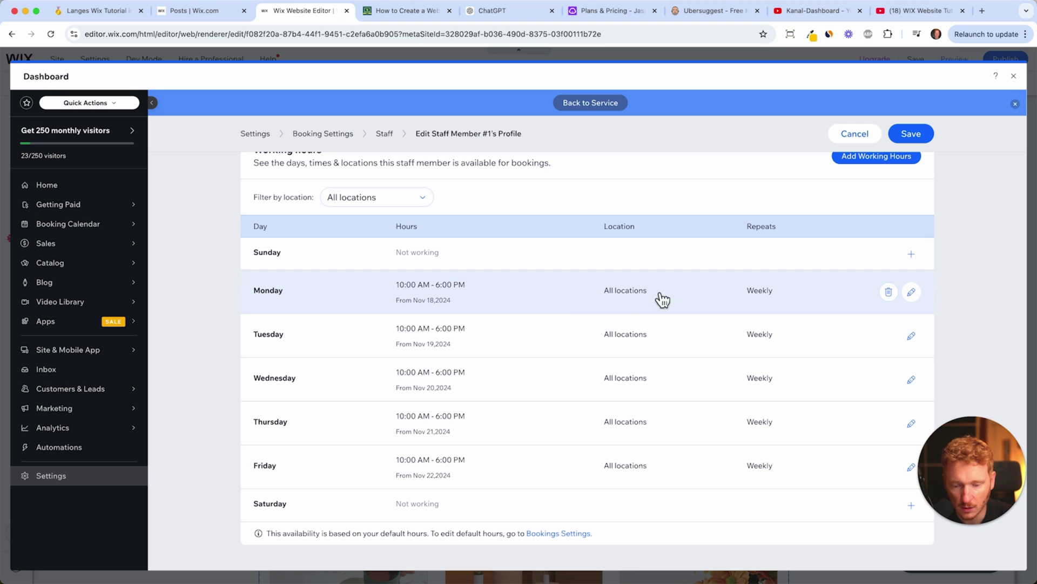
Remove the staff member's Monday and Tuesday working hours
{"action": "left_click", "coordinate": [887, 295]}
{"action": "left_click", "coordinate": [583, 362]}
{"action": "left_click", "coordinate": [886, 336]}
{"action": "left_click", "coordinate": [618, 368]}
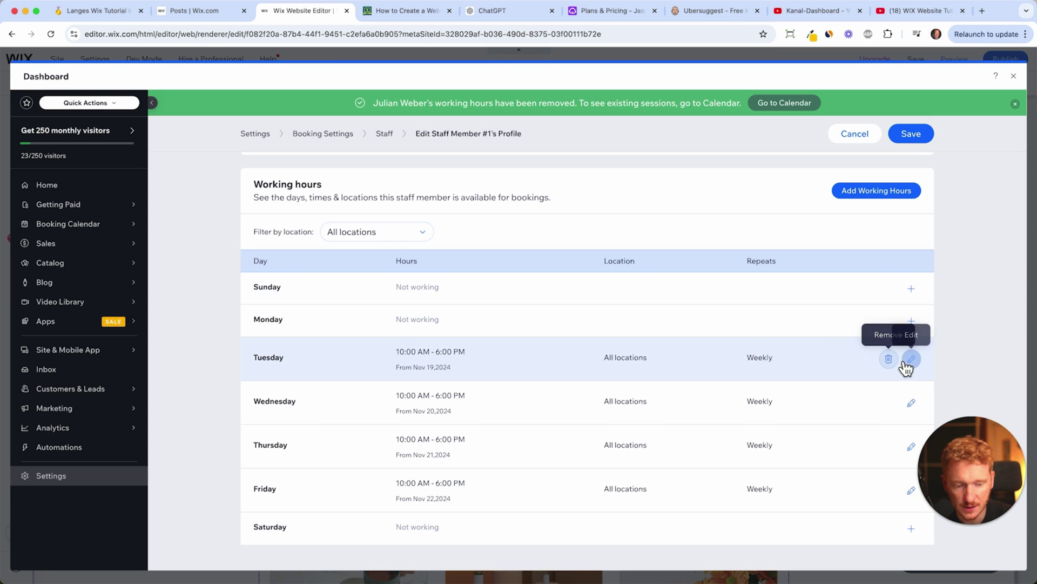
{"action": "left_click", "coordinate": [886, 358]}
{"action": "left_click", "coordinate": [618, 367]}
Set the staff member's Wednesday working hours to 1:00 PM to 5:00 PM and save them
{"action": "left_click", "coordinate": [912, 404]}
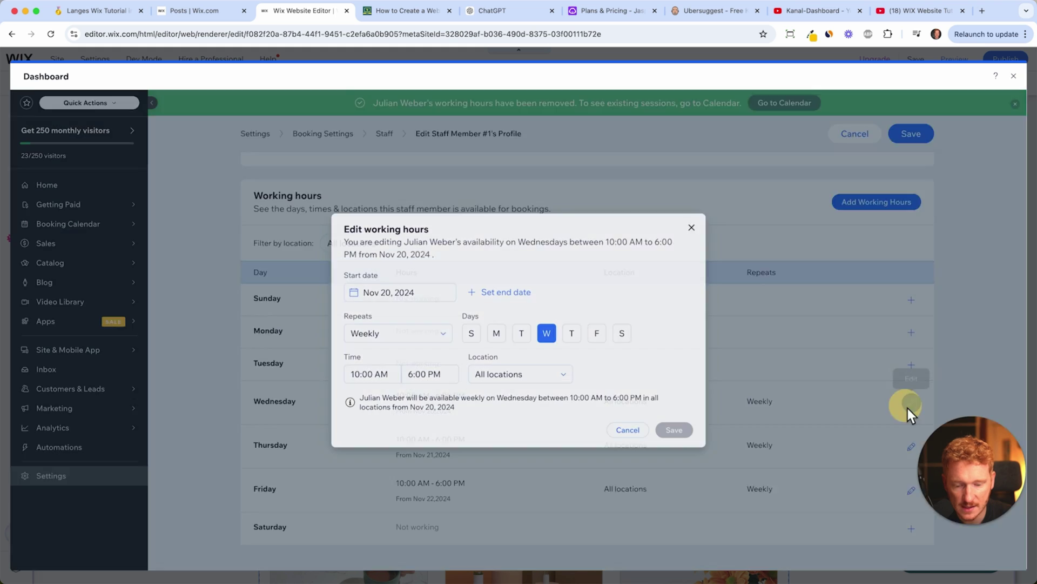
{"action": "left_click", "coordinate": [358, 376]}
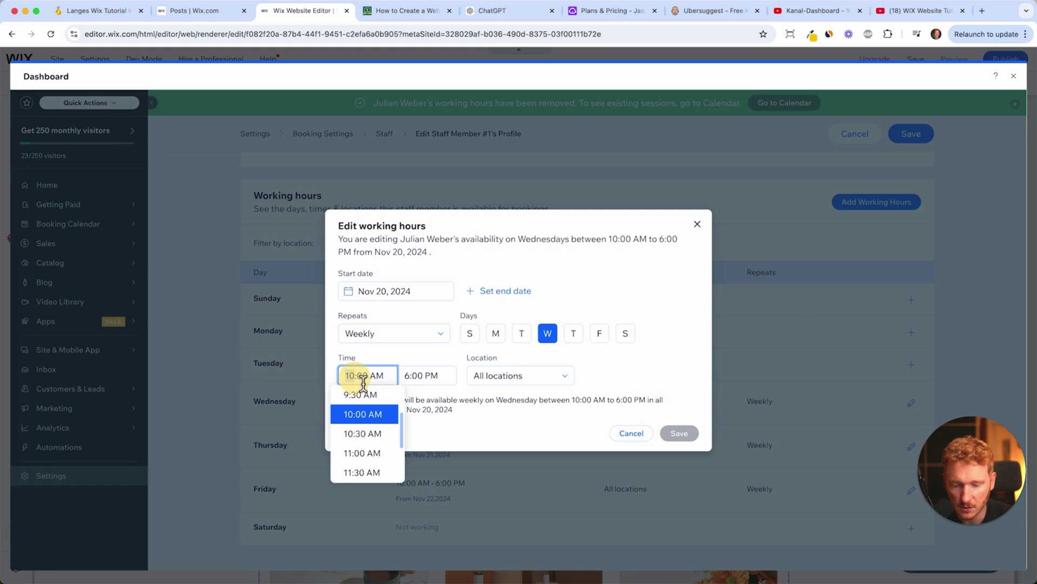
{"action": "scroll", "coordinate": [384, 433], "scroll_direction": "down", "scroll_amount": 4}
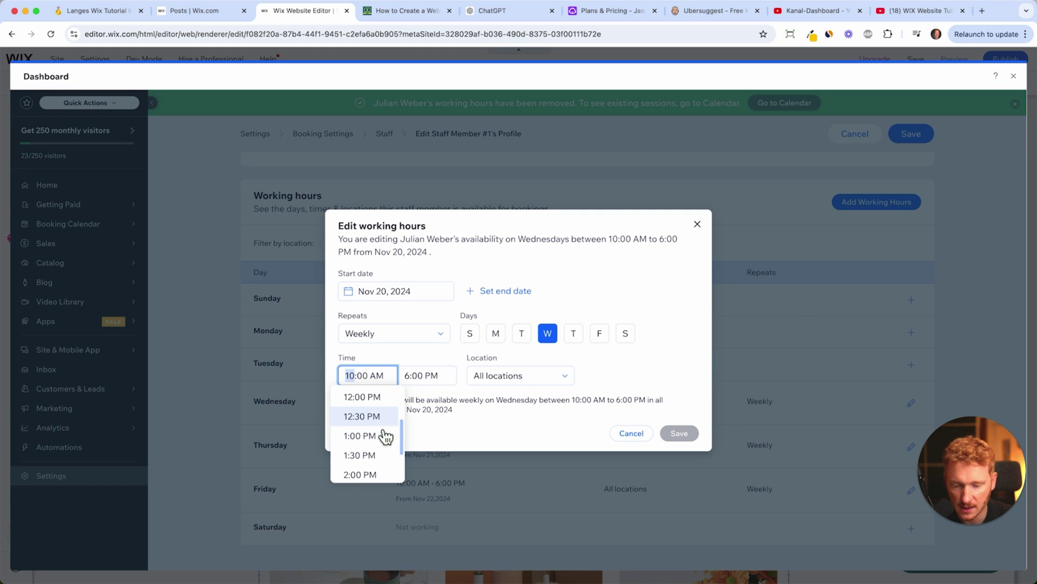
{"action": "left_click", "coordinate": [384, 433]}
{"action": "left_click", "coordinate": [412, 376]}
{"action": "scroll", "coordinate": [428, 412], "scroll_direction": "up", "scroll_amount": 2}
{"action": "left_click", "coordinate": [427, 400]}
{"action": "left_click", "coordinate": [679, 433]}
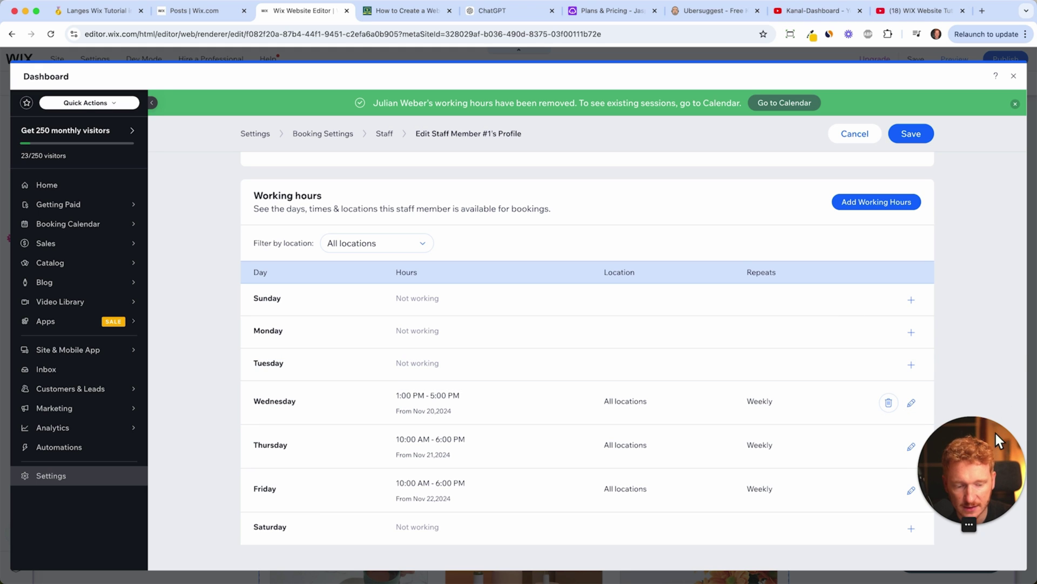
Save the staff member's profile and close the dashboard to return to the page editor
{"action": "left_click", "coordinate": [1015, 104]}
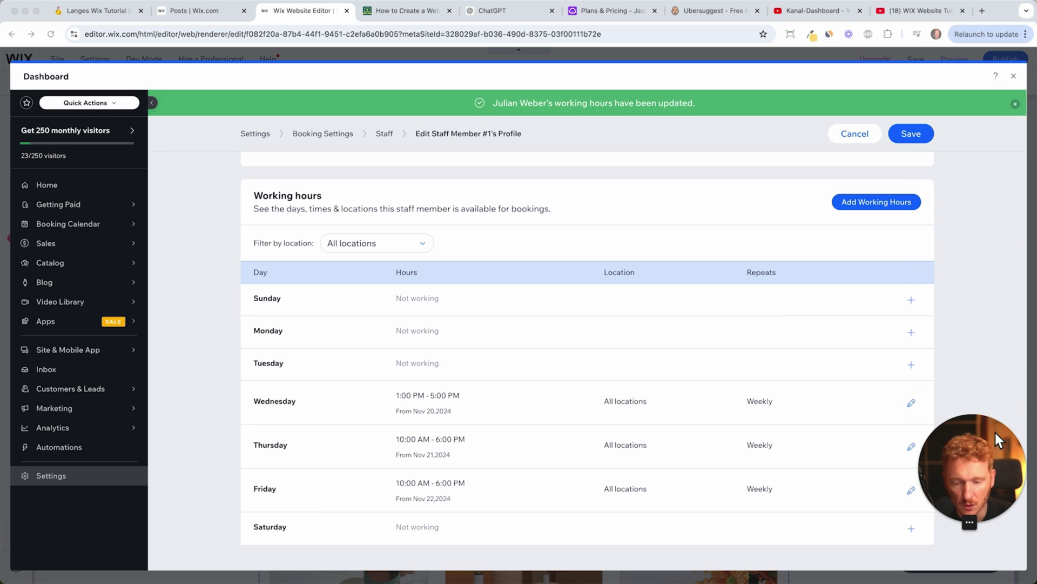
{"action": "left_click", "coordinate": [922, 143]}
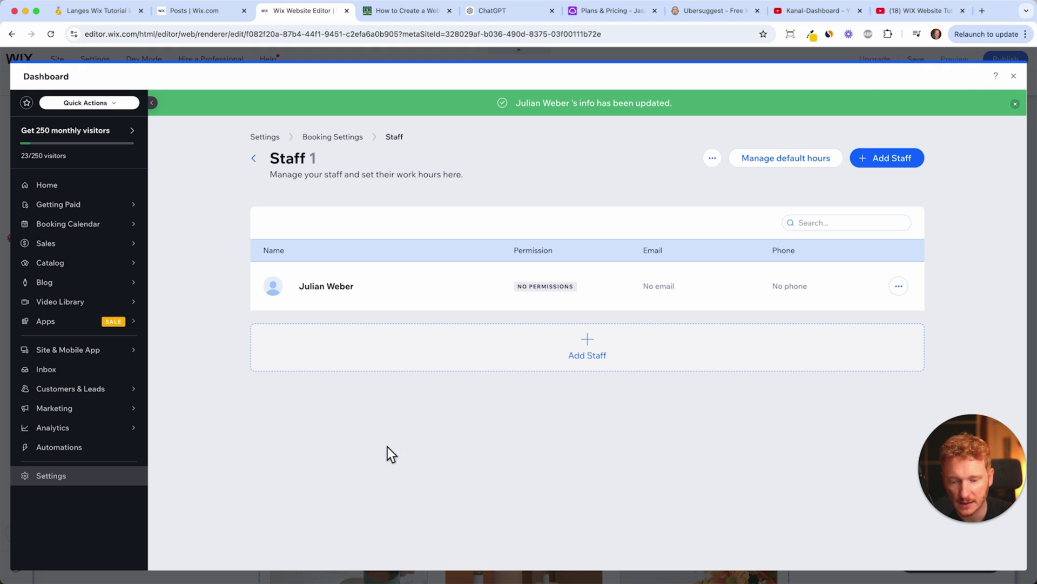
{"action": "left_click", "coordinate": [1014, 76]}
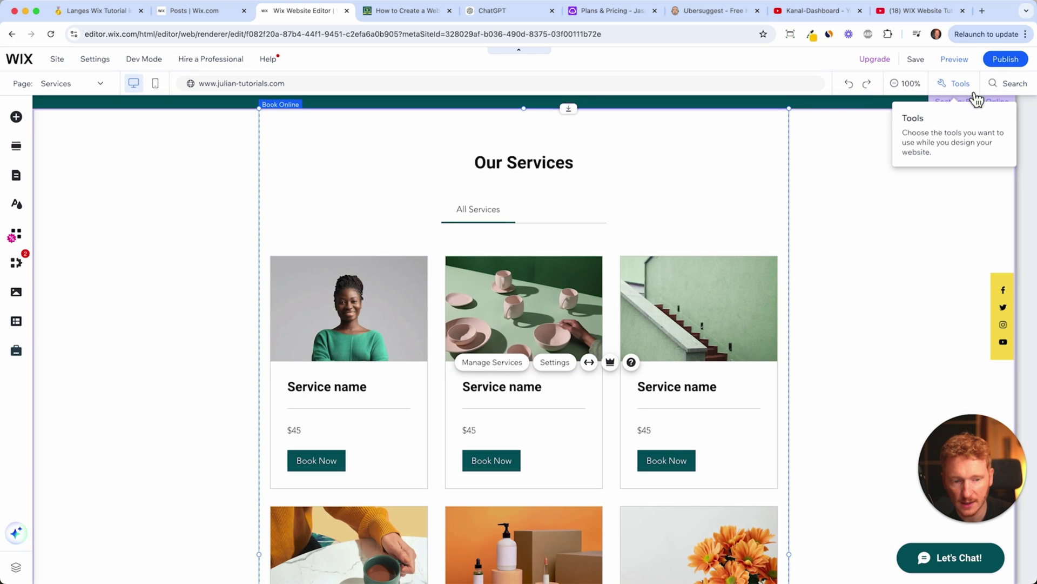
Publish the website and dismiss the publishing confirmation
{"action": "left_click", "coordinate": [995, 61]}
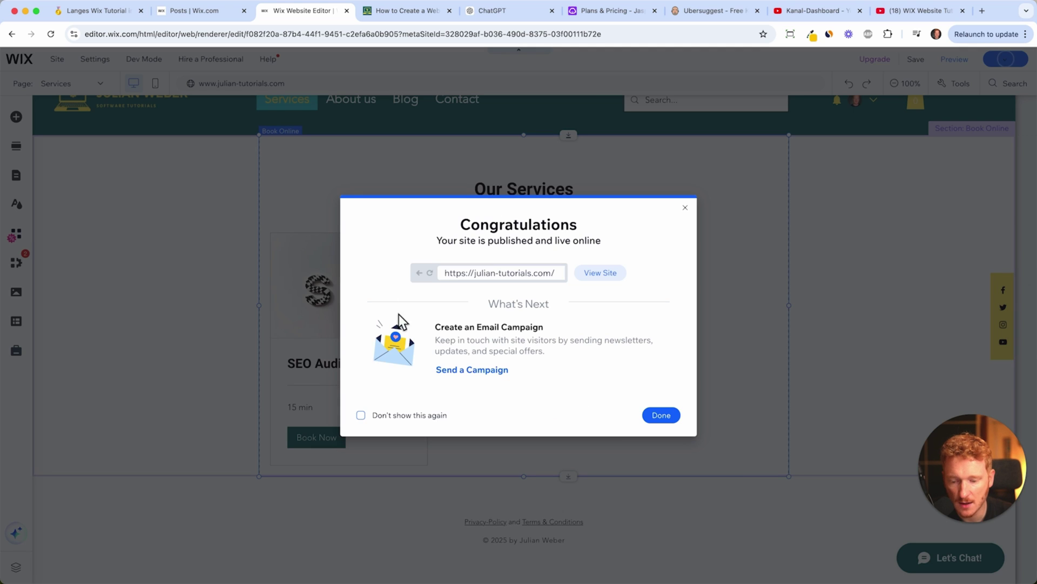
{"action": "left_click", "coordinate": [685, 207]}
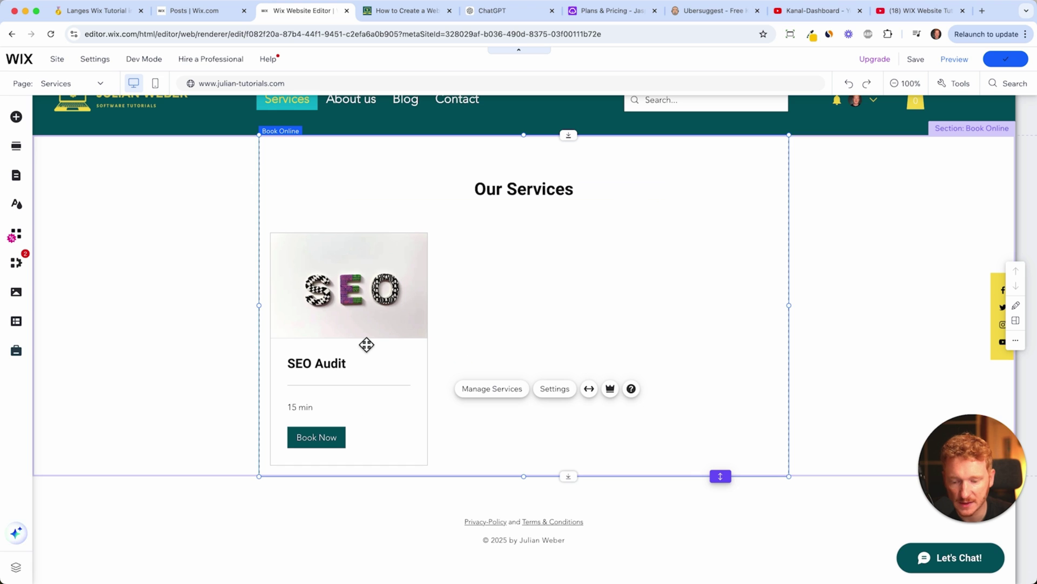
{"action": "scroll", "coordinate": [357, 302], "scroll_direction": "up", "scroll_amount": 1}
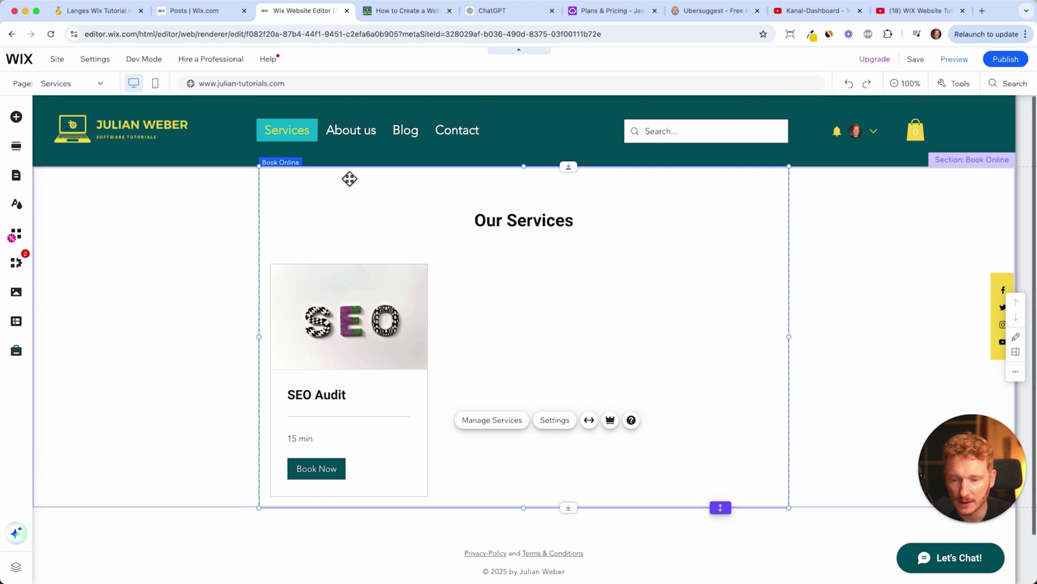
Open the published website's Services page and start booking the SEO Audit
{"action": "left_click", "coordinate": [273, 86]}
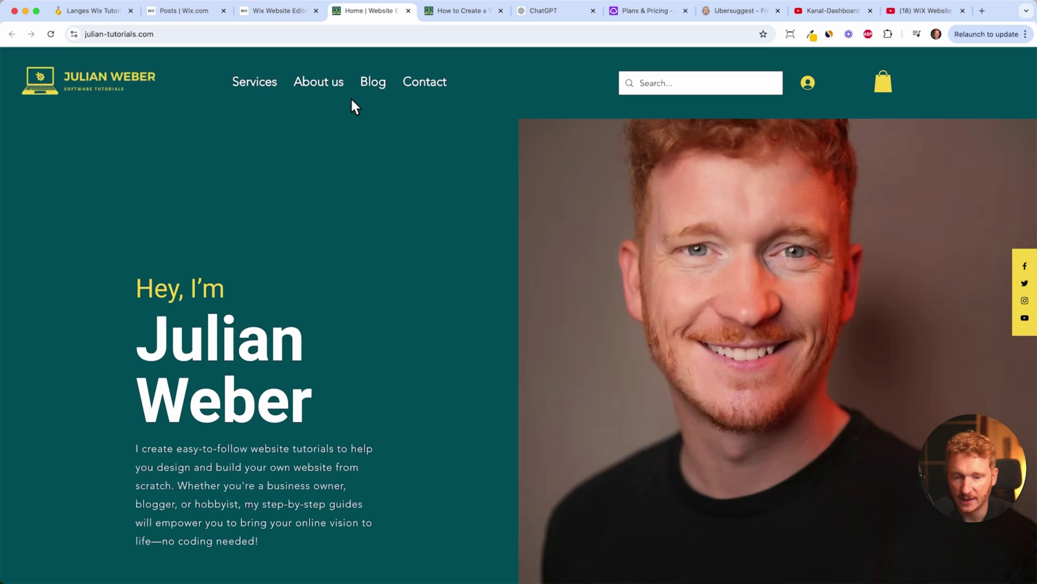
{"action": "left_click", "coordinate": [250, 100]}
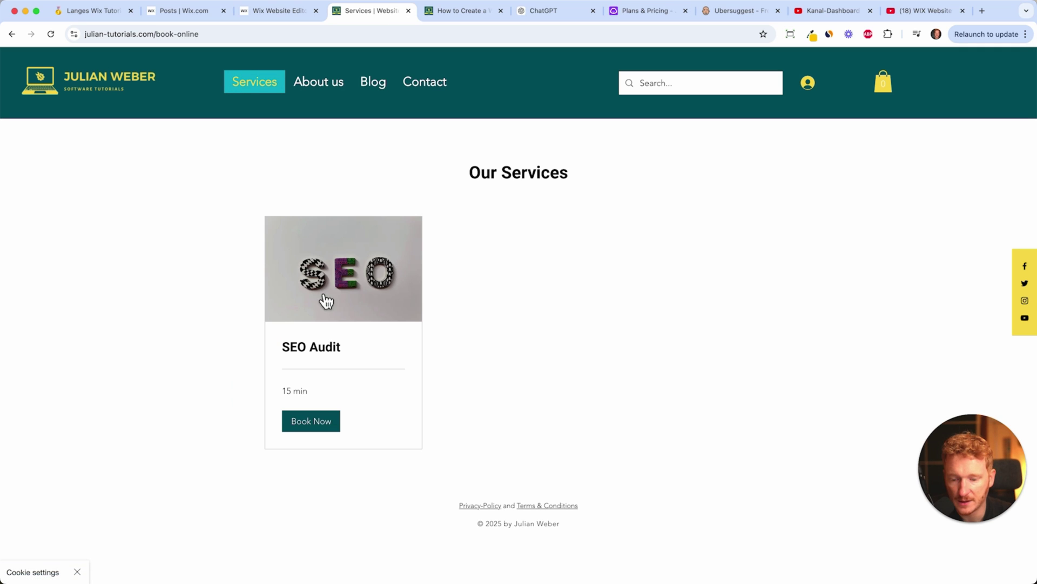
{"action": "left_click", "coordinate": [319, 427]}
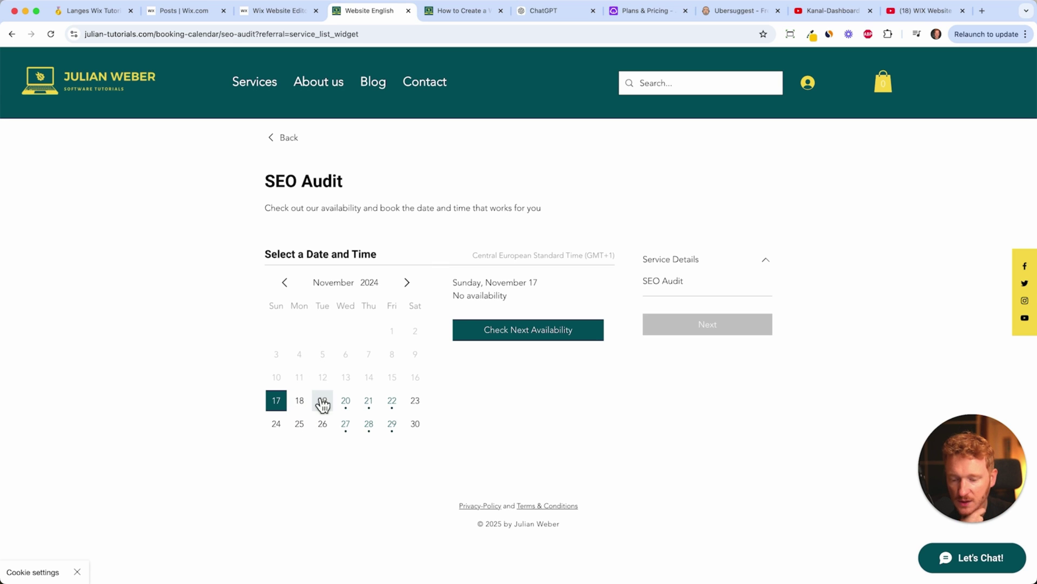
Check the time slots for November 20 and 21, choose November 21 at 11:00 am and continue to the booking form for review
{"action": "left_click", "coordinate": [347, 406]}
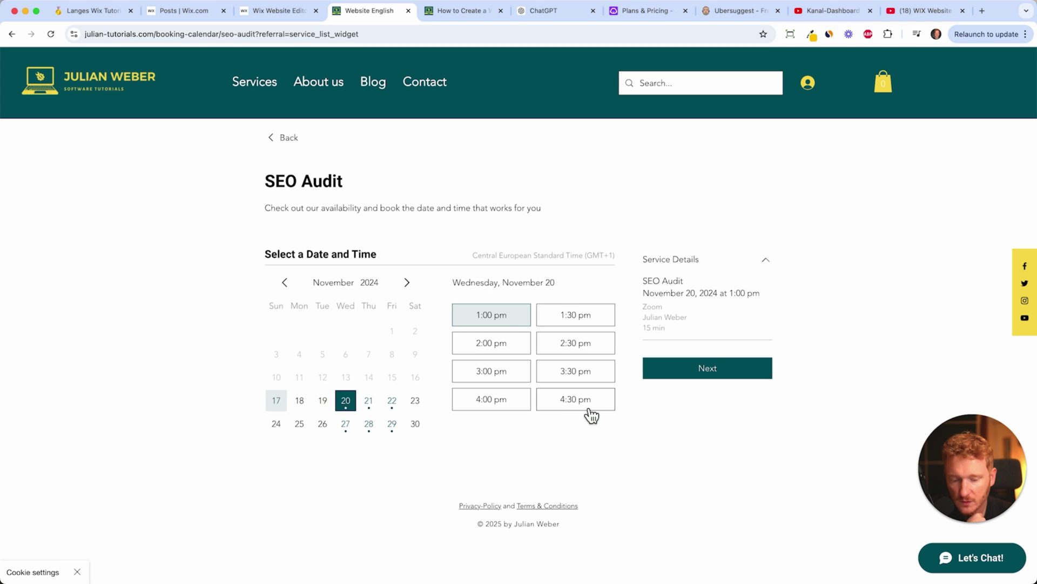
{"action": "left_click", "coordinate": [372, 407]}
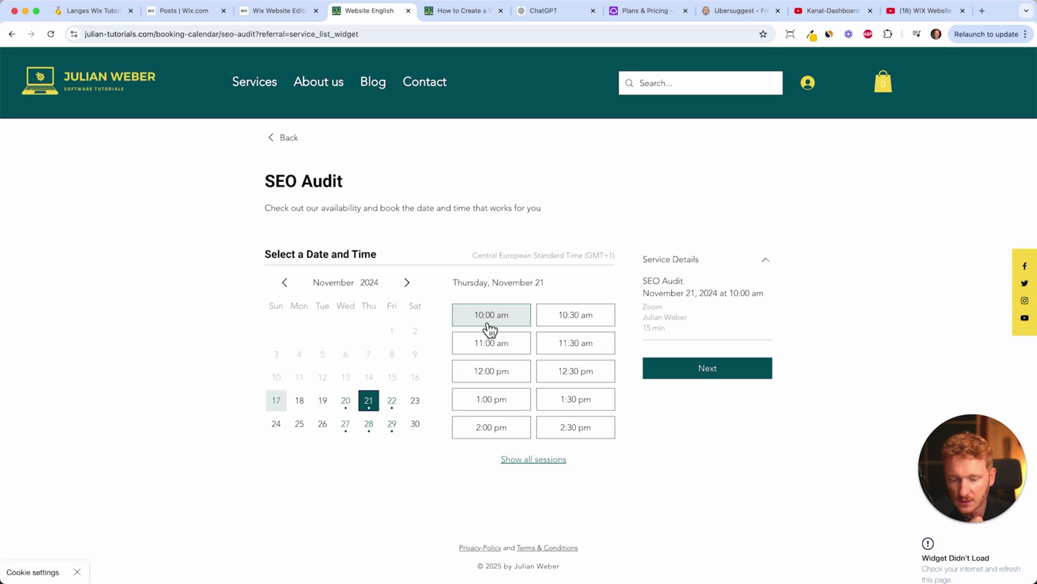
{"action": "left_click", "coordinate": [534, 459]}
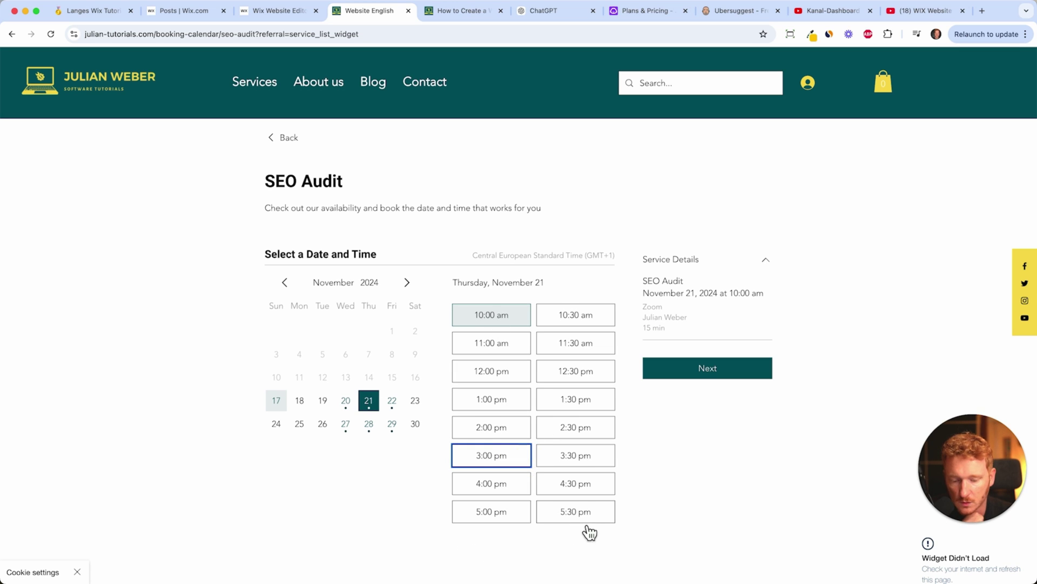
{"action": "left_click", "coordinate": [372, 407]}
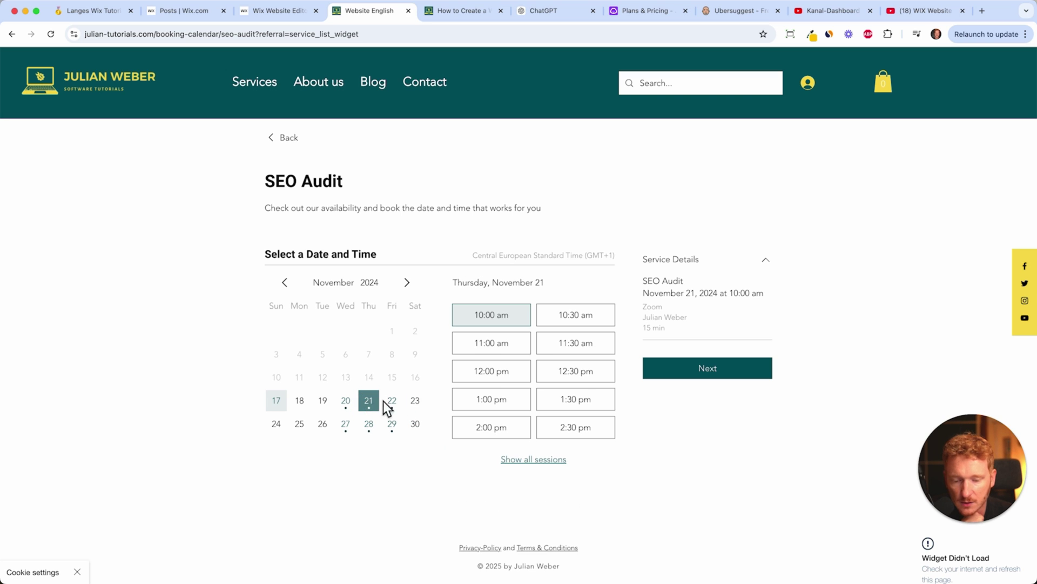
{"action": "left_click", "coordinate": [498, 352]}
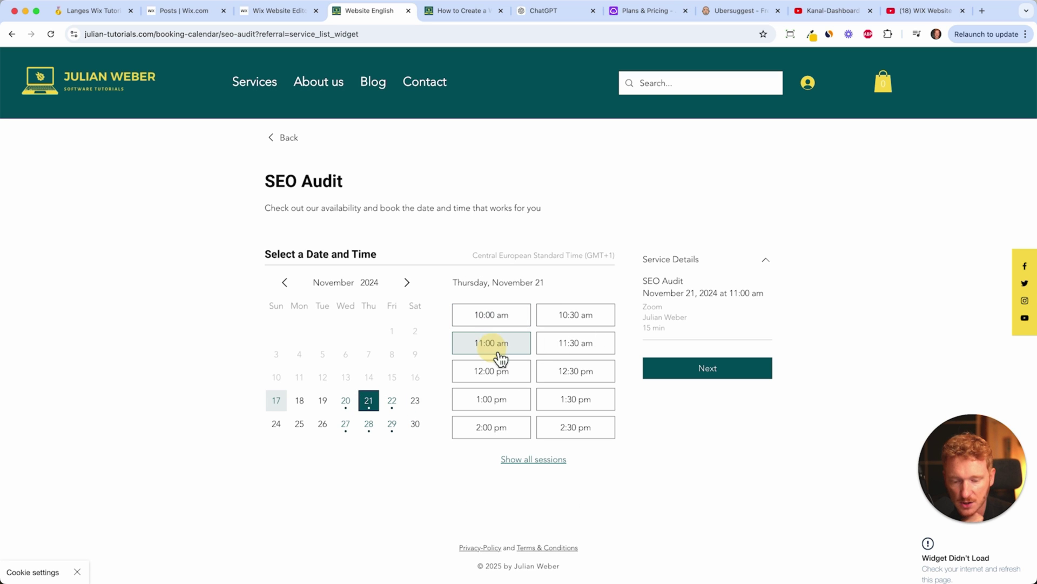
{"action": "left_click", "coordinate": [749, 375]}
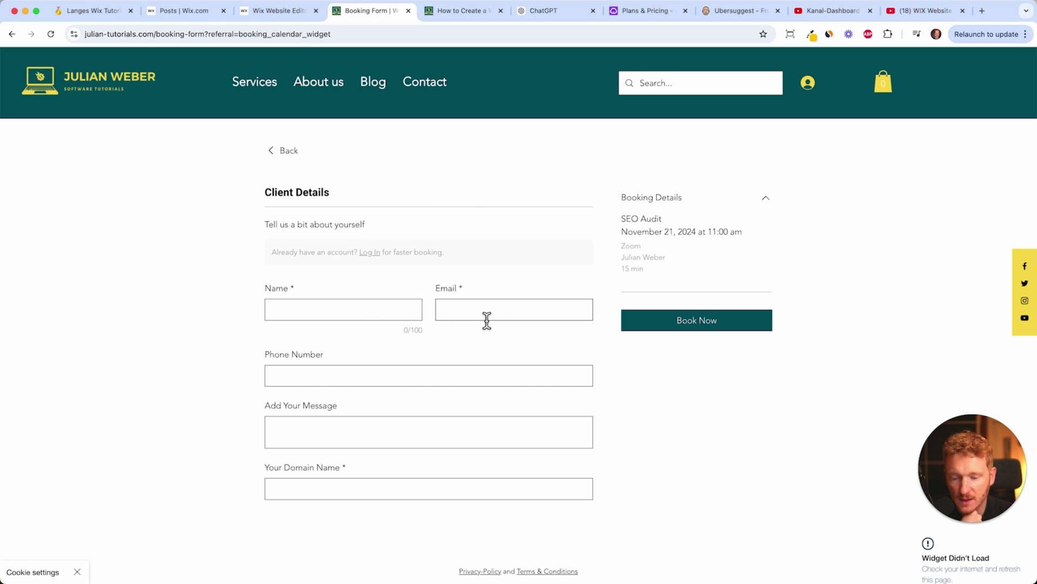
{"action": "scroll", "coordinate": [487, 319], "scroll_direction": "down", "scroll_amount": 2}
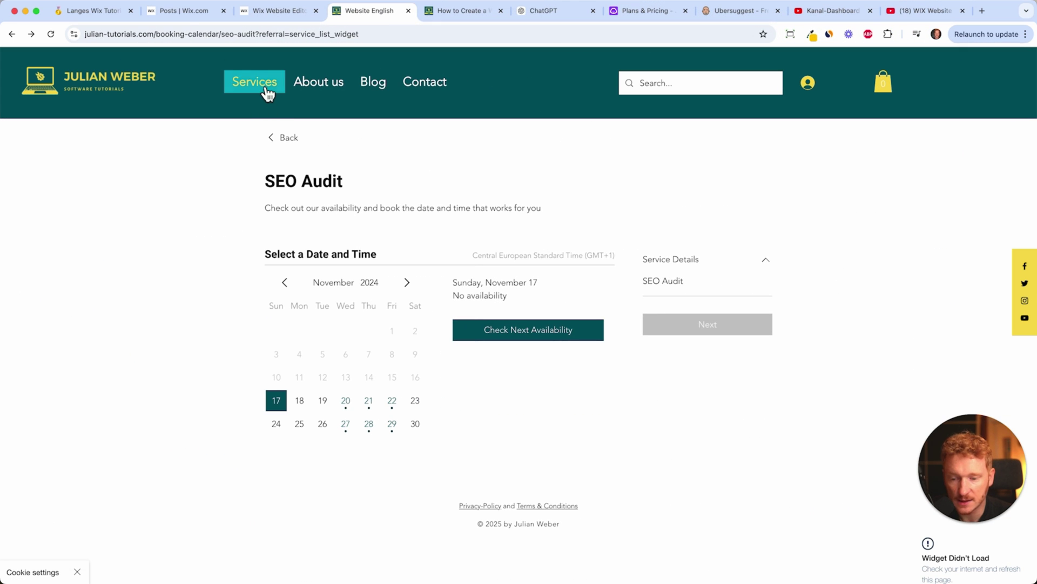
Return to the Services page, then open the live homepage and look through its sections
{"action": "left_click", "coordinate": [267, 89]}
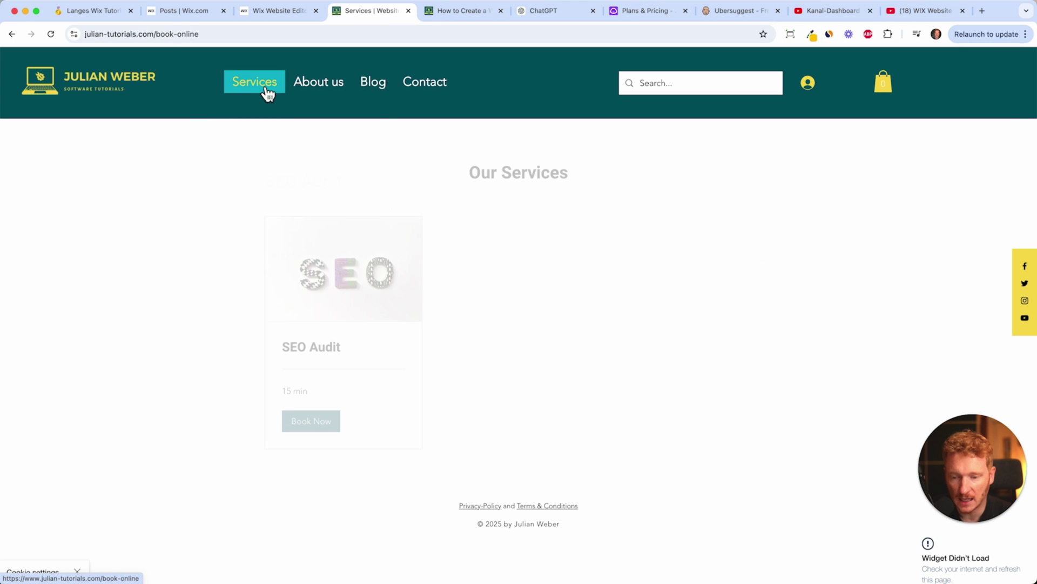
{"action": "left_click", "coordinate": [137, 90]}
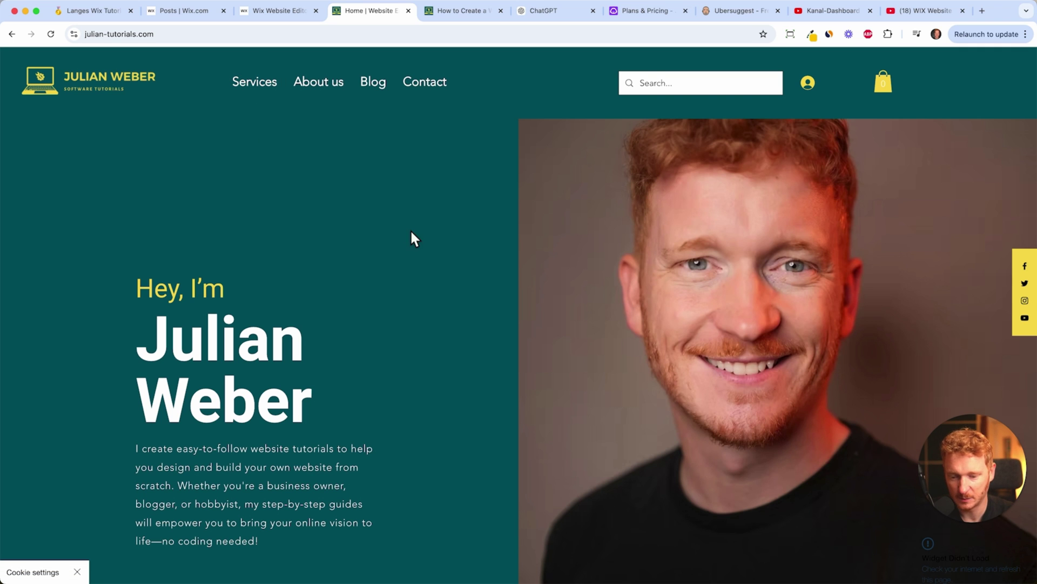
{"action": "scroll", "coordinate": [410, 233], "scroll_direction": "down", "scroll_amount": 6}
{"action": "scroll", "coordinate": [371, 222], "scroll_direction": "down", "scroll_amount": 20}
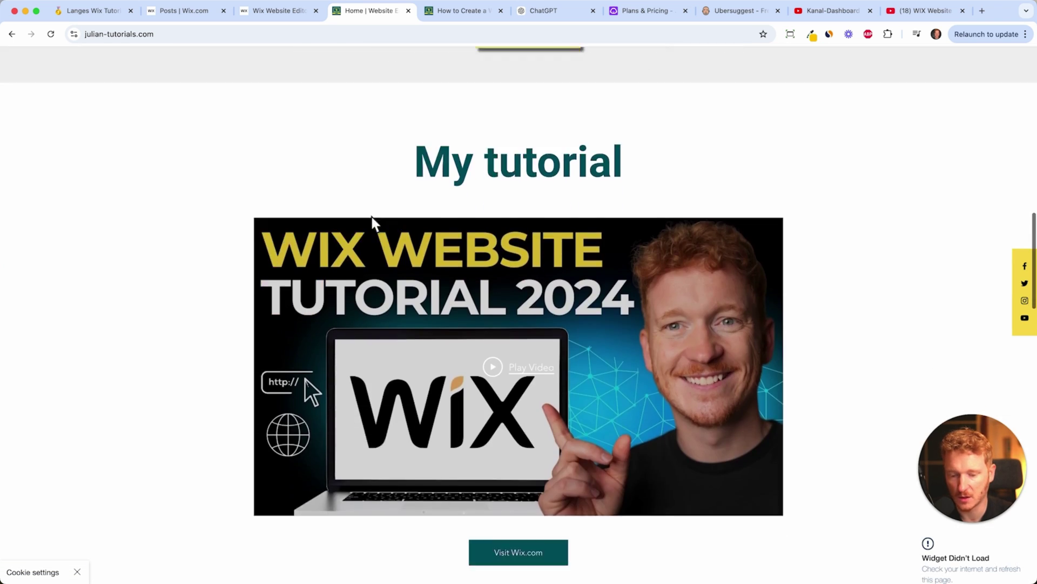
{"action": "scroll", "coordinate": [370, 225], "scroll_direction": "up", "scroll_amount": 15}
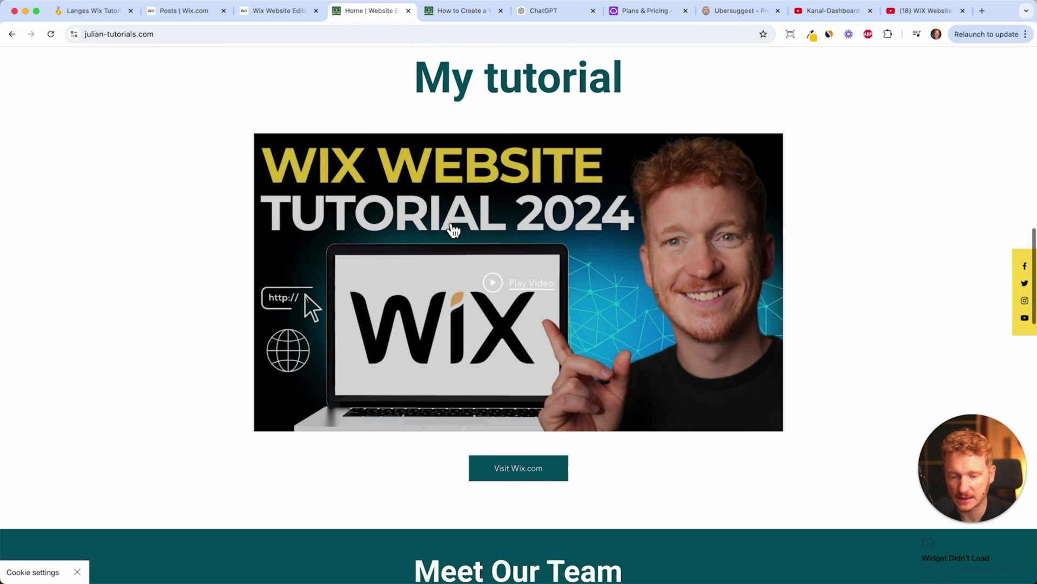
Switch back to the website editor and open the Home page for editing
{"action": "left_click", "coordinate": [293, 20]}
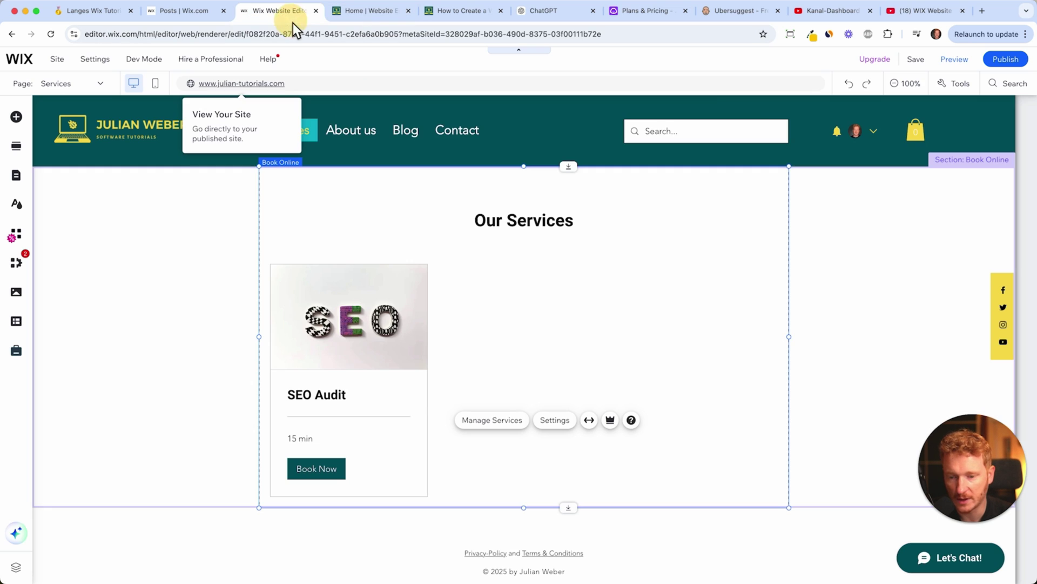
{"action": "left_click", "coordinate": [79, 89]}
{"action": "left_click", "coordinate": [45, 179]}
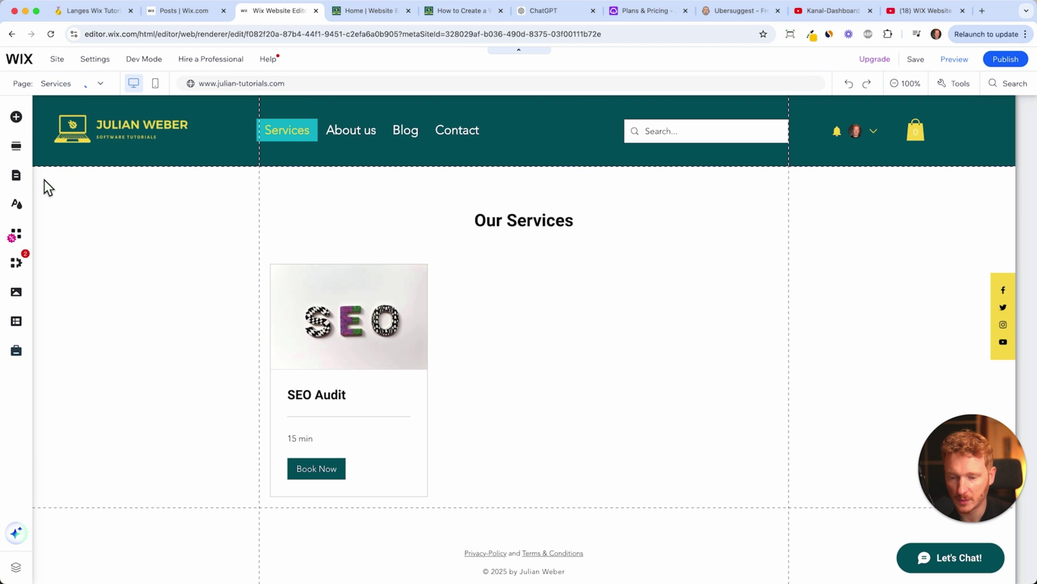
Add a single-service section from the Bookings designs between the Meet Our Team and Contact sections
{"action": "scroll", "coordinate": [634, 326], "scroll_direction": "down", "scroll_amount": 15}
{"action": "scroll", "coordinate": [633, 326], "scroll_direction": "up", "scroll_amount": 4}
{"action": "scroll", "coordinate": [634, 326], "scroll_direction": "down", "scroll_amount": 10}
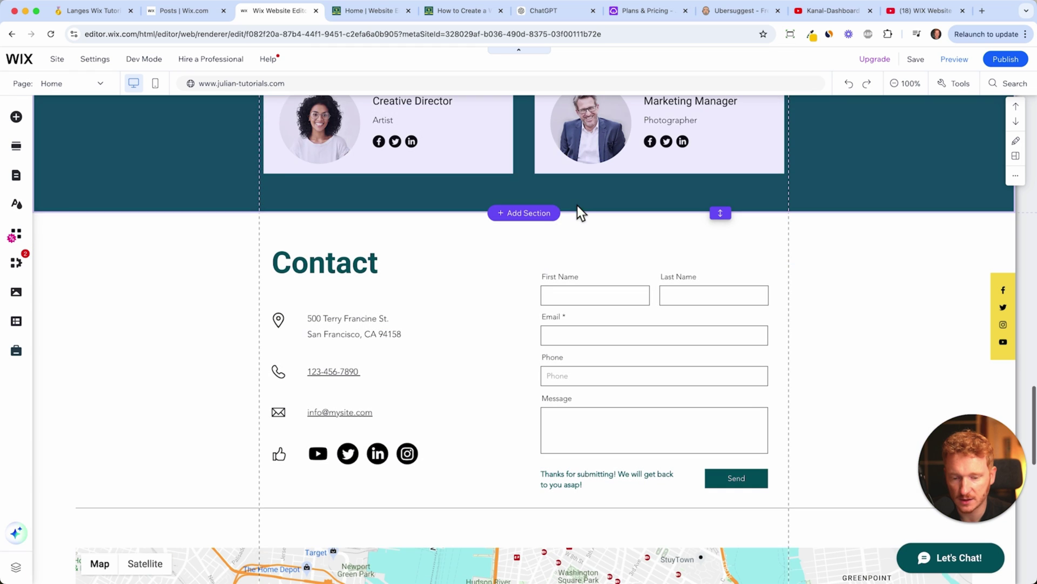
{"action": "left_click", "coordinate": [537, 223]}
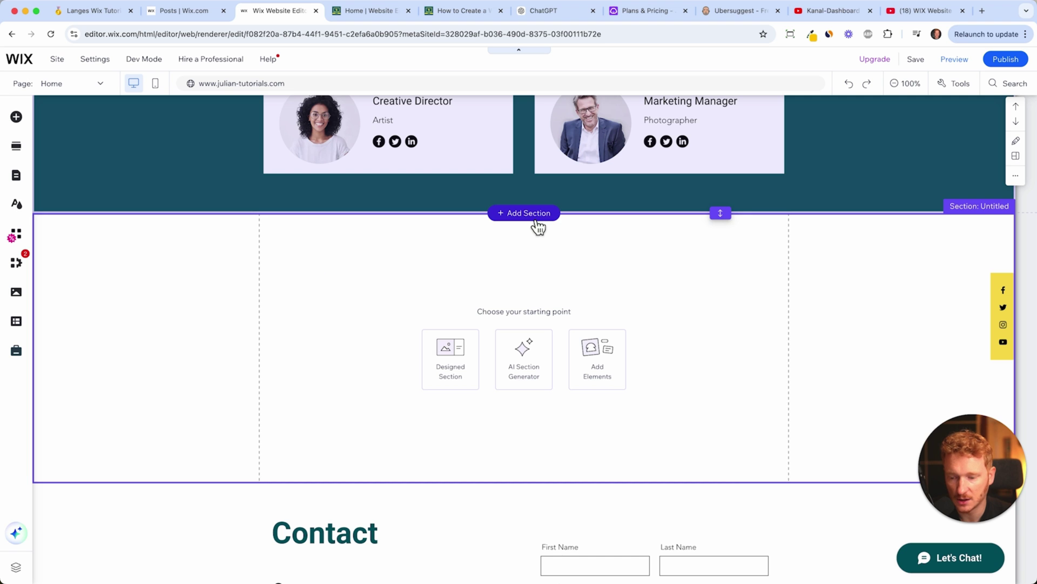
{"action": "left_click", "coordinate": [478, 349]}
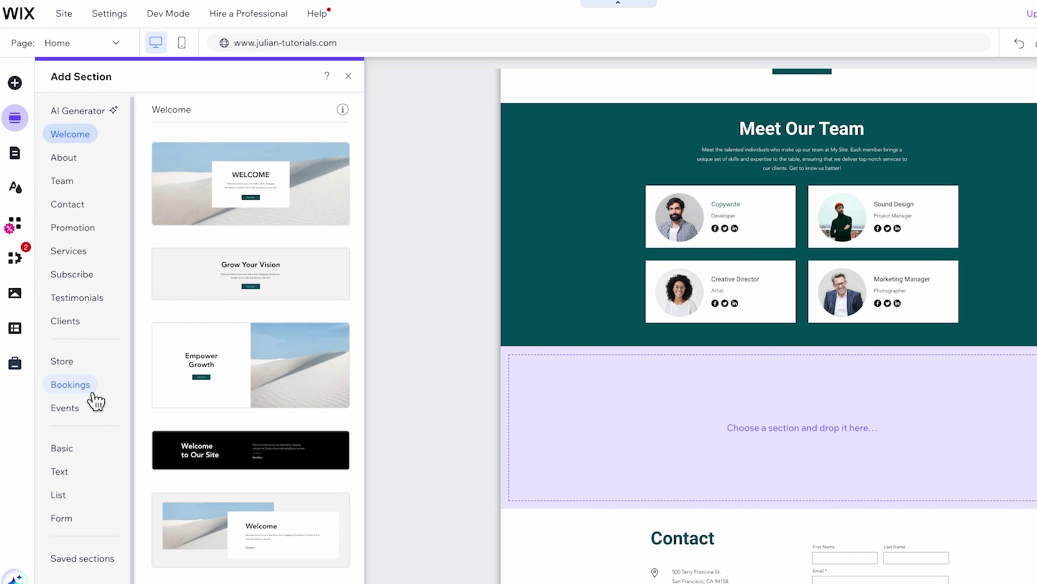
{"action": "left_click", "coordinate": [92, 396]}
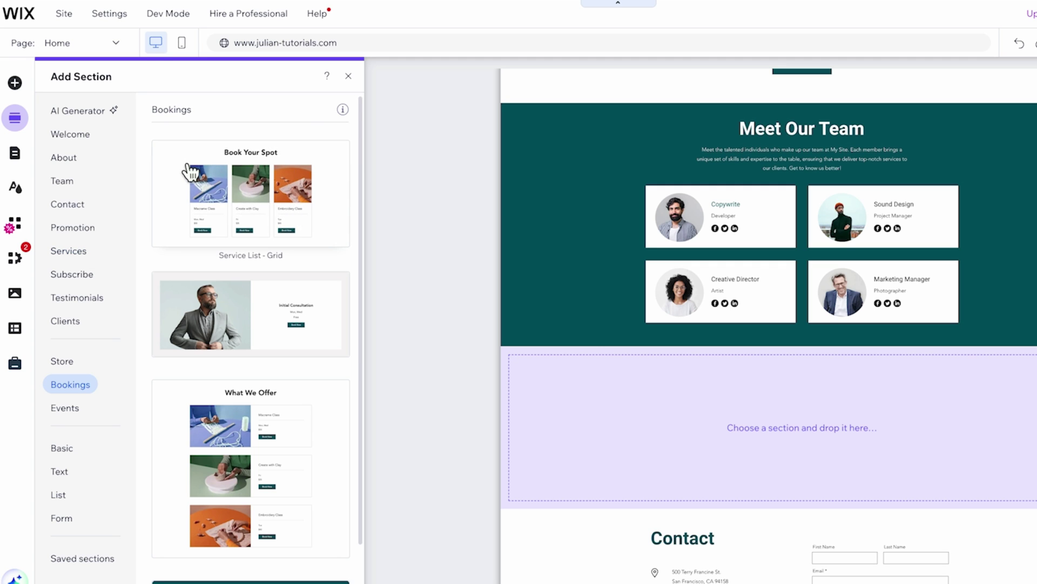
{"action": "scroll", "coordinate": [301, 464], "scroll_direction": "down", "scroll_amount": 2}
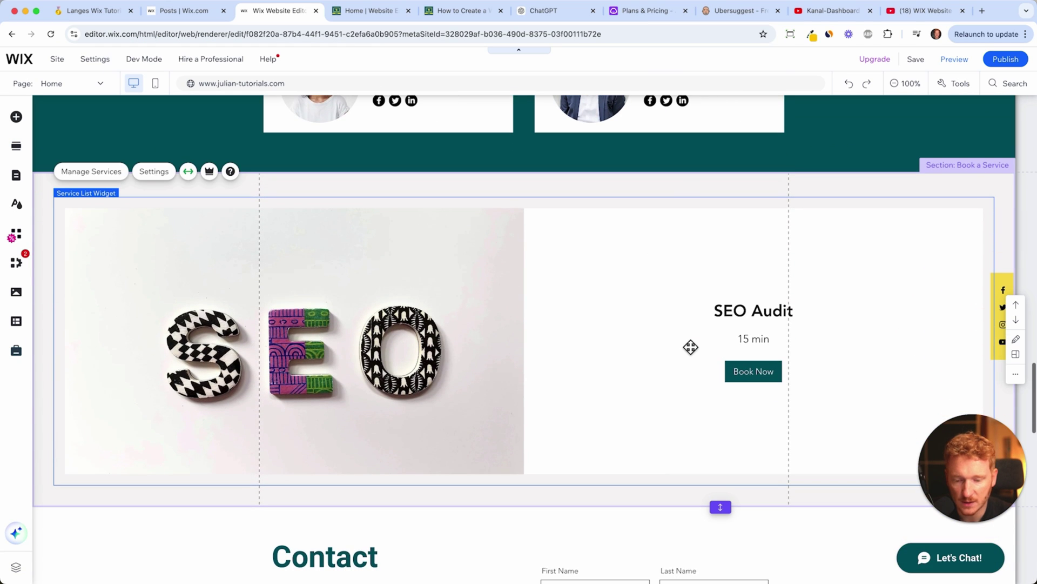
Turn off full-width stretching for the SEO Audit service widget and align it within the page's vertical gridlines
{"action": "left_click", "coordinate": [690, 347]}
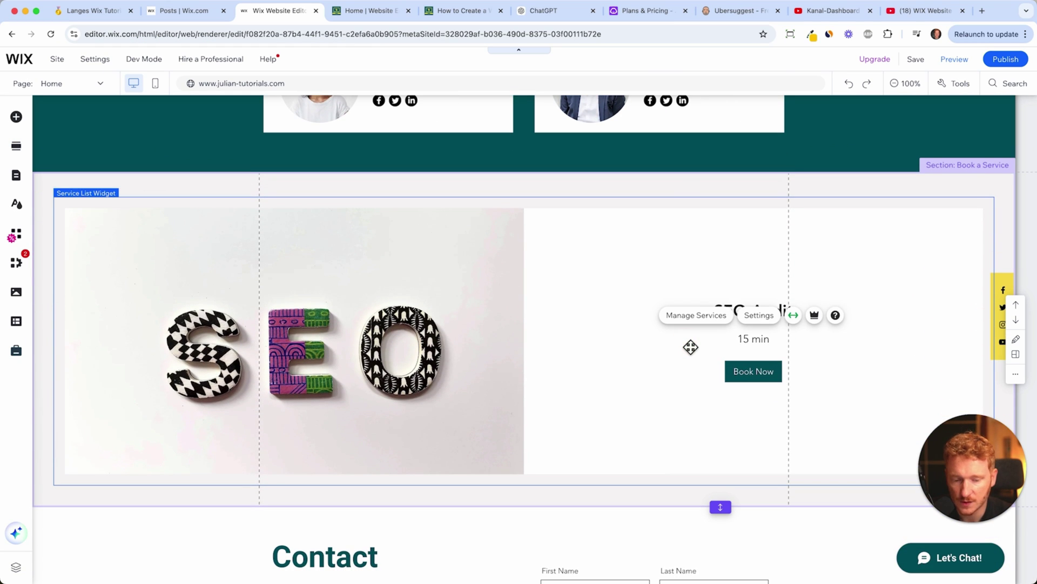
{"action": "left_click", "coordinate": [706, 293]}
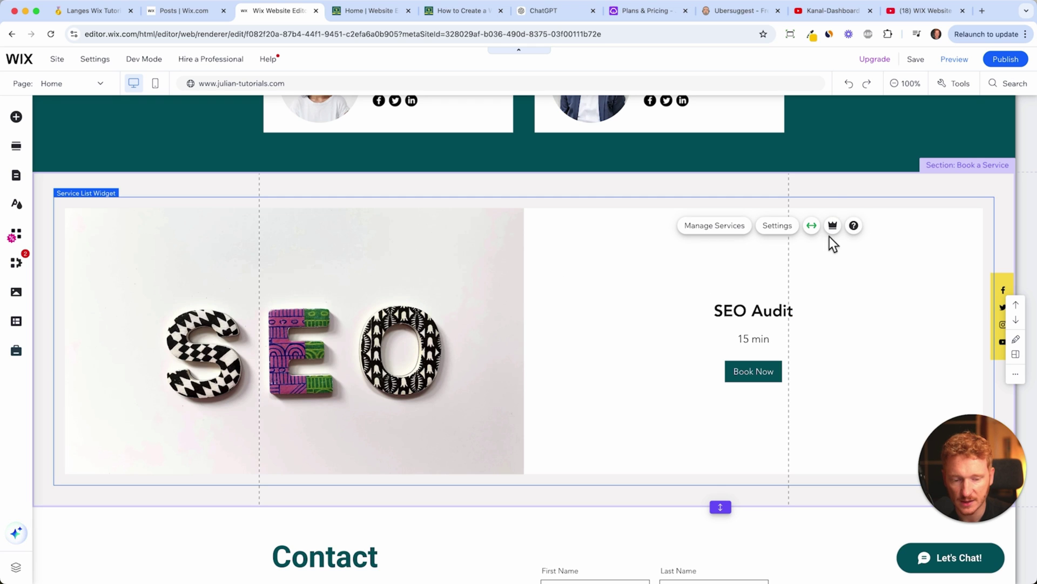
{"action": "left_click", "coordinate": [812, 226]}
{"action": "left_click", "coordinate": [979, 260]}
{"action": "left_click", "coordinate": [856, 341]}
{"action": "mouse_move", "coordinate": [614, 343]}
{"action": "left_mouse_down"}
{"action": "mouse_move", "coordinate": [584, 343]}
{"action": "mouse_move", "coordinate": [606, 342]}
{"action": "left_mouse_up"}
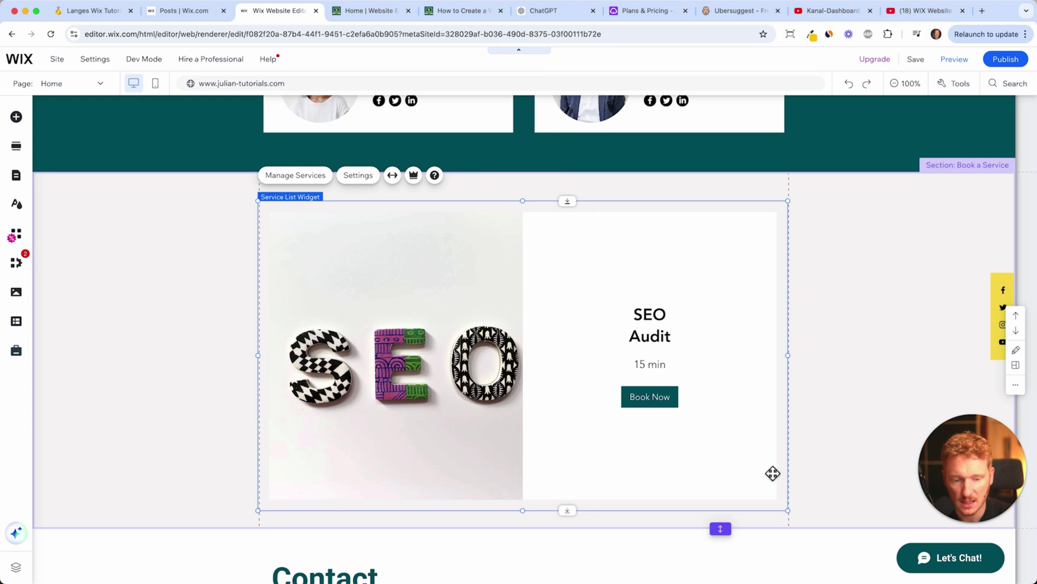
Make room above the SEO Audit service widget and add a Heading 2 text there reading "Get a free SEO Audit from us:"
{"action": "left_click_drag", "start_coordinate": [724, 528], "coordinate": [721, 576]}
{"action": "left_click_drag", "start_coordinate": [646, 413], "coordinate": [643, 465]}
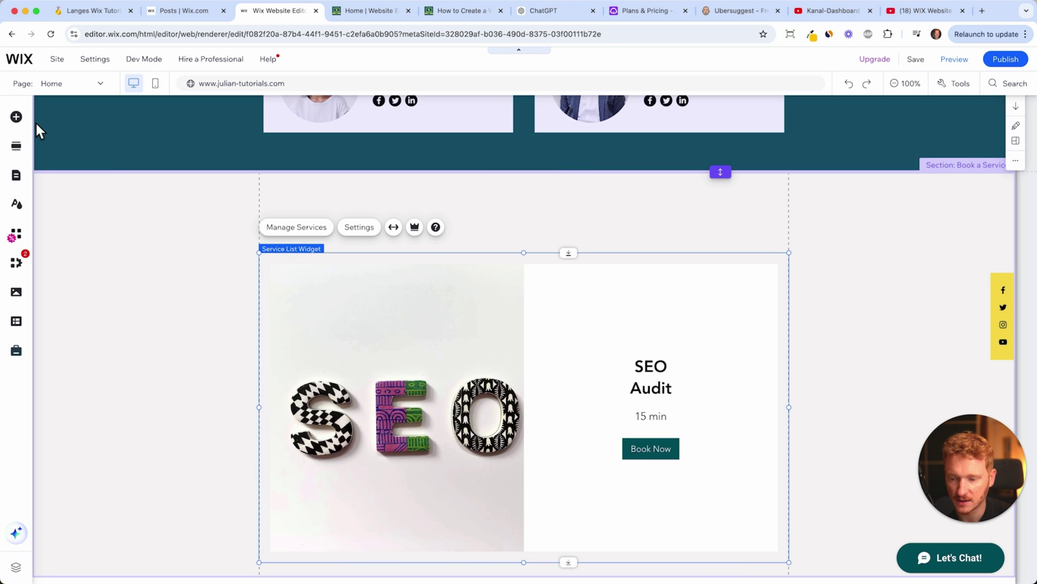
{"action": "left_click", "coordinate": [16, 117]}
{"action": "left_click_drag", "start_coordinate": [275, 225], "coordinate": [475, 232]}
{"action": "double_click", "coordinate": [475, 232]}
{"action": "type", "text": "Get a "}
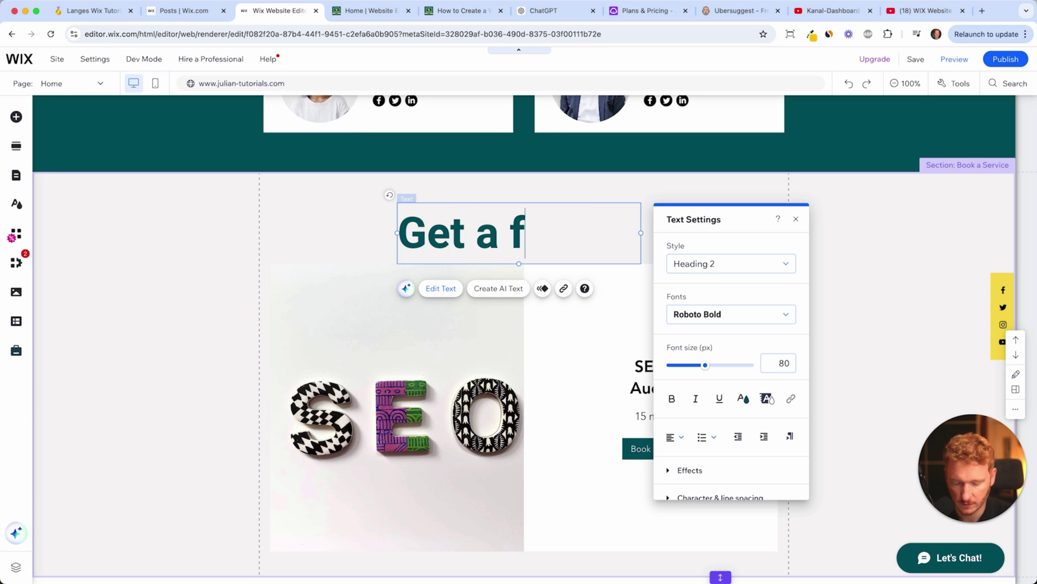
{"action": "type", "text": "free SEO Au"}
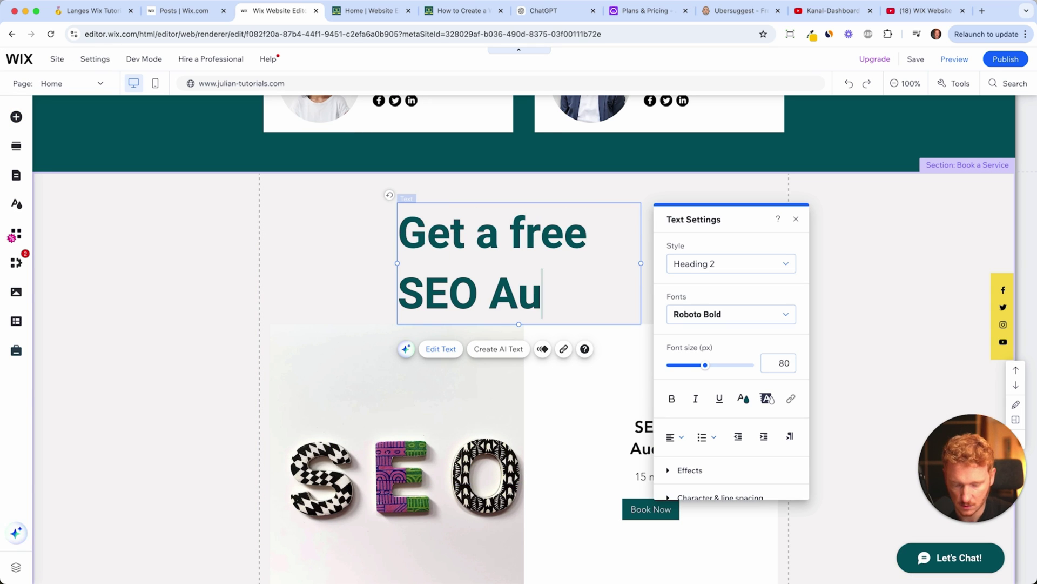
{"action": "type", "text": "dit from us:"}
{"action": "key", "text": "Escape"}
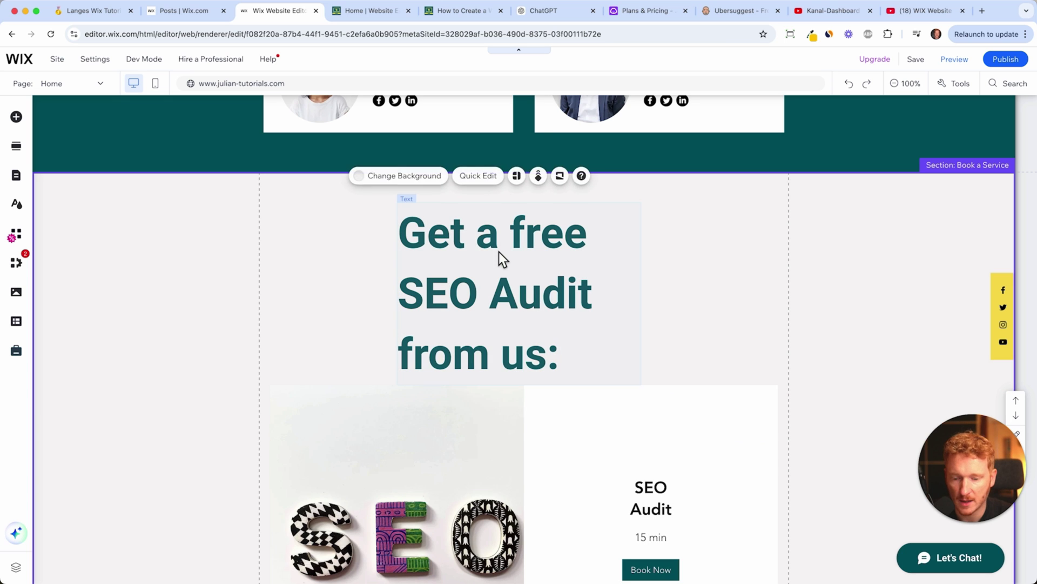
Widen the "Get a free SEO Audit from us:" heading to fit on one line and move it to the section's left gridline
{"action": "left_click_drag", "start_coordinate": [641, 293], "coordinate": [993, 269]}
{"action": "left_click", "coordinate": [942, 269]}
{"action": "left_click_drag", "start_coordinate": [658, 236], "coordinate": [527, 229]}
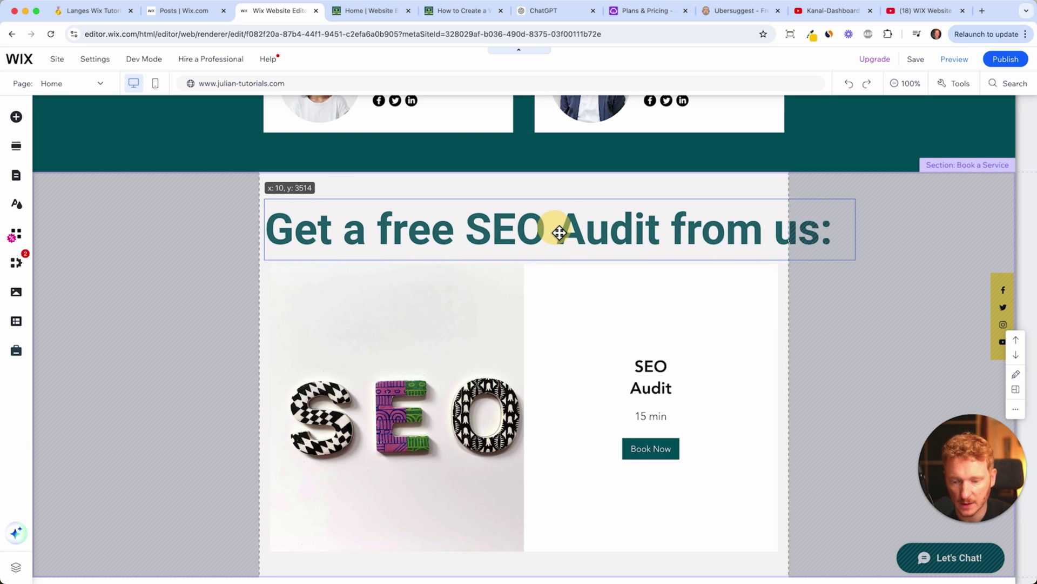
Set the font size of the "Get a free SEO Audit from us:" heading to 60 px
{"action": "left_click", "coordinate": [306, 284]}
{"action": "left_click", "coordinate": [216, 360]}
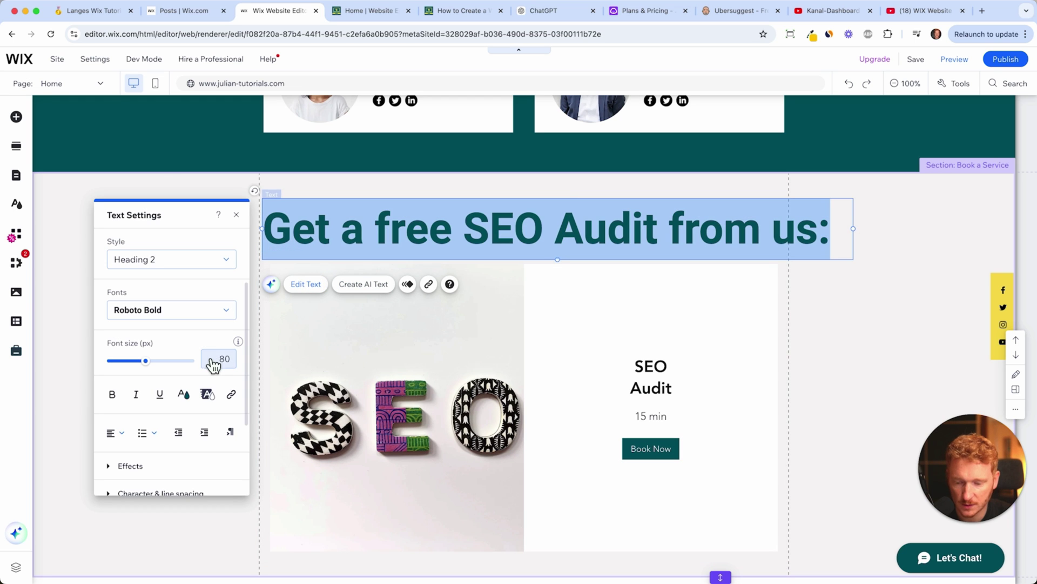
{"action": "type", "text": "60"}
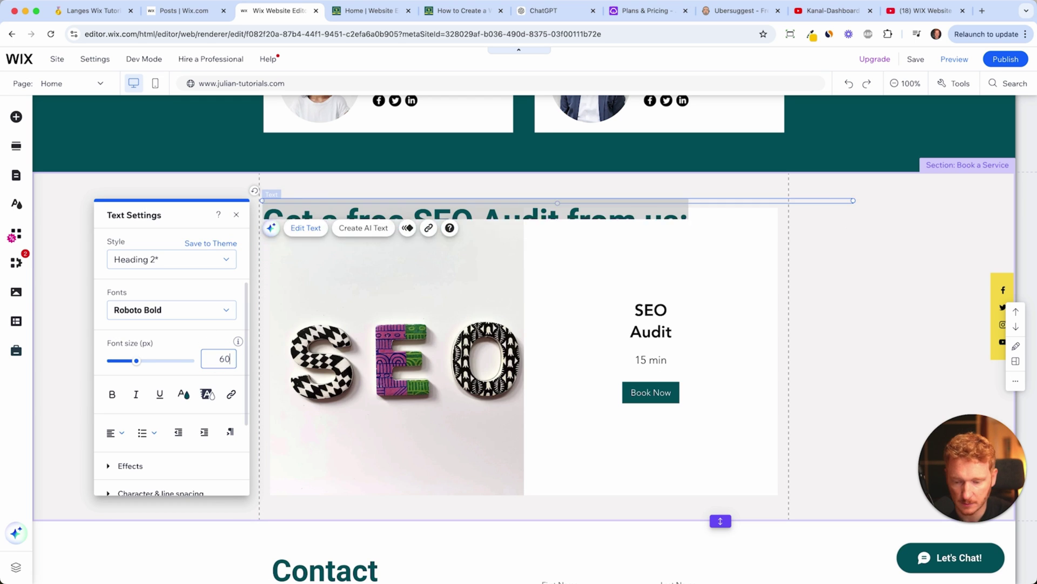
Adjust the Book a Service section's height and space the heading and service widget so they no longer overlap
{"action": "left_click_drag", "start_coordinate": [554, 240], "coordinate": [553, 284]}
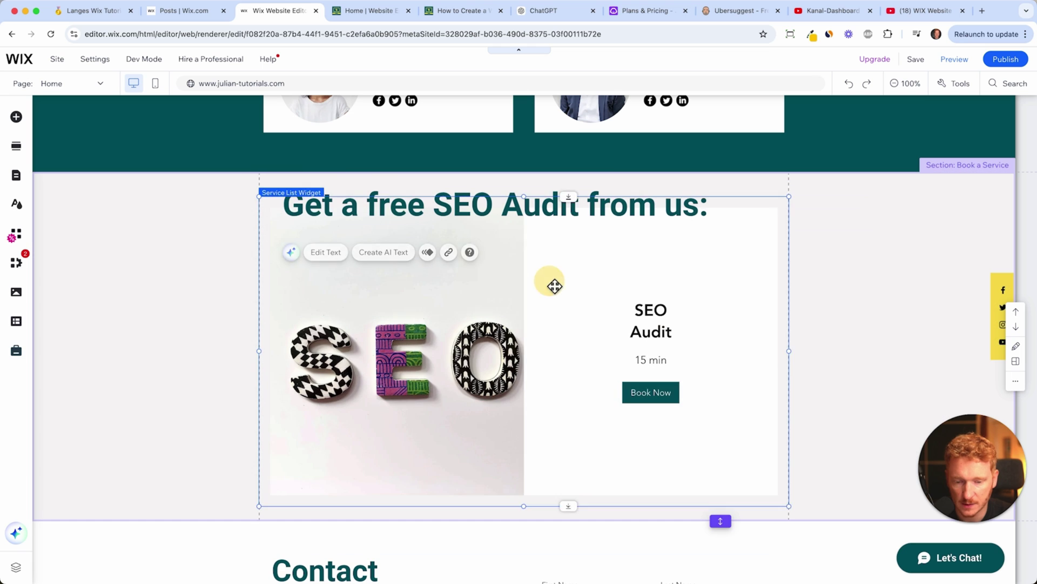
{"action": "left_click", "coordinate": [554, 287]}
{"action": "left_click_drag", "start_coordinate": [720, 520], "coordinate": [720, 572]}
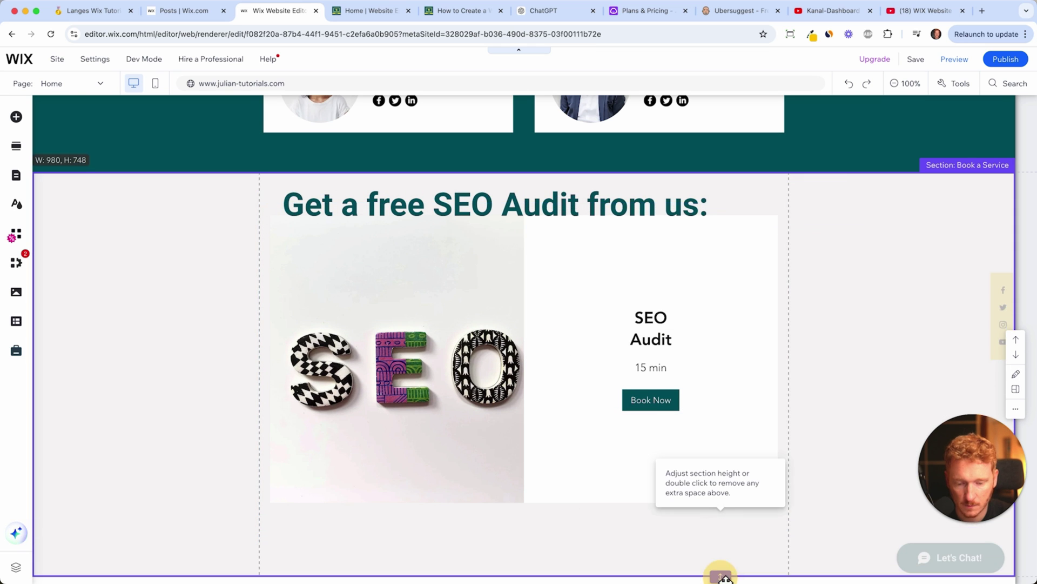
{"action": "left_click", "coordinate": [606, 204]}
{"action": "left_click_drag", "start_coordinate": [604, 206], "coordinate": [597, 208]}
{"action": "left_click_drag", "start_coordinate": [598, 329], "coordinate": [598, 307]}
{"action": "left_click", "coordinate": [806, 351]}
{"action": "scroll", "coordinate": [752, 462], "scroll_direction": "down", "scroll_amount": 3}
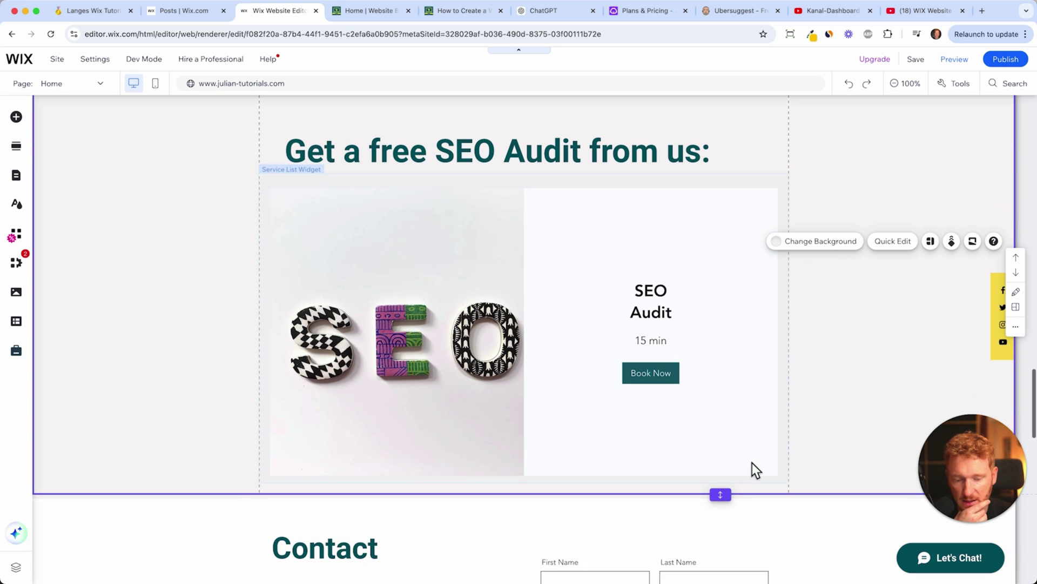
{"action": "left_click_drag", "start_coordinate": [722, 471], "coordinate": [731, 502]}
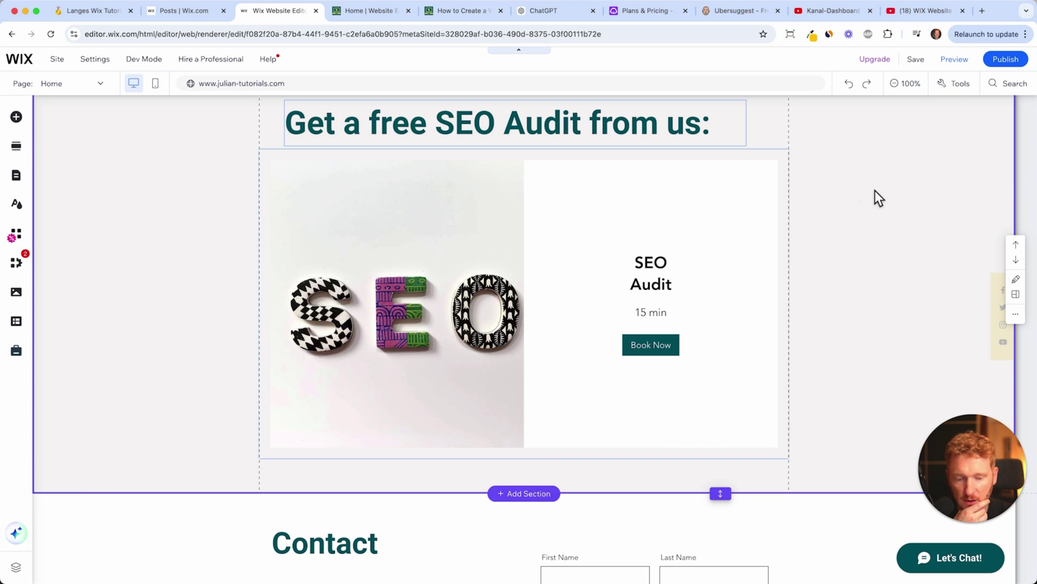
Publish the site, then find the new section on the live homepage and open the SEO Audit booking calendar from it
{"action": "left_click", "coordinate": [989, 63]}
{"action": "left_click", "coordinate": [358, 12]}
{"action": "scroll", "coordinate": [459, 211], "scroll_direction": "down", "scroll_amount": 20}
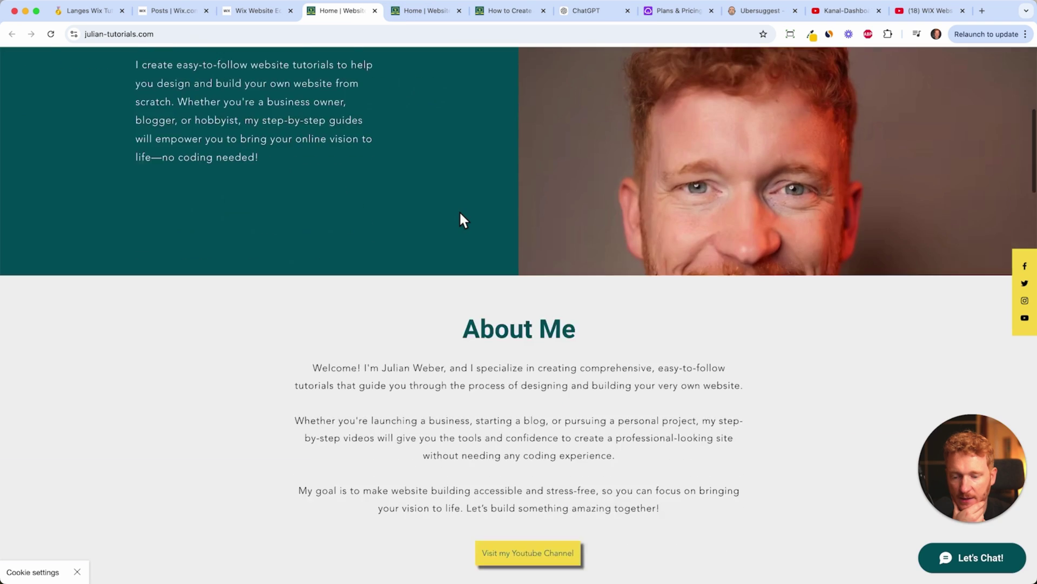
{"action": "scroll", "coordinate": [461, 214], "scroll_direction": "down", "scroll_amount": 10}
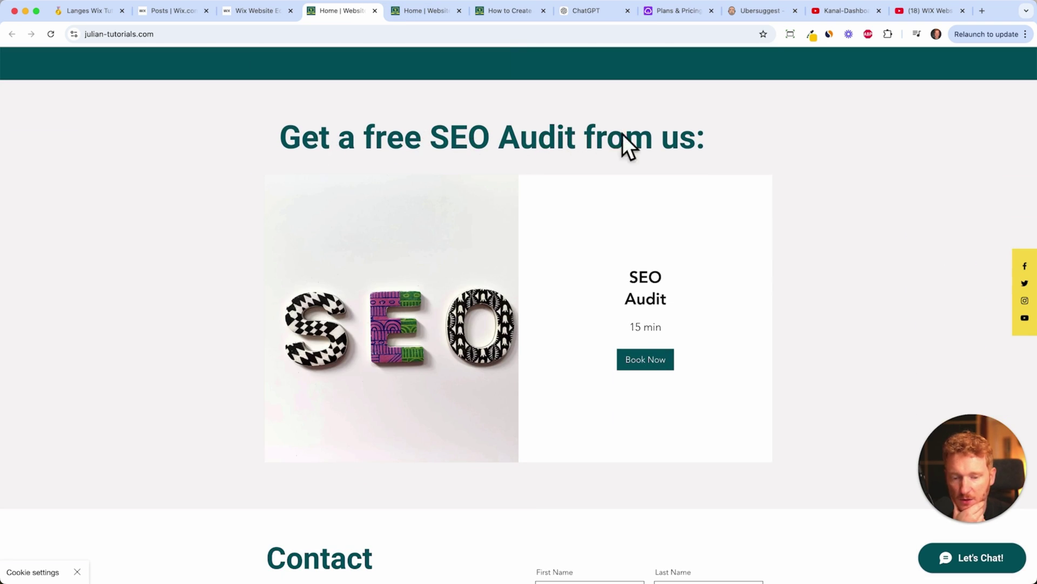
{"action": "scroll", "coordinate": [656, 308], "scroll_direction": "down", "scroll_amount": 2}
{"action": "left_click", "coordinate": [665, 294]}
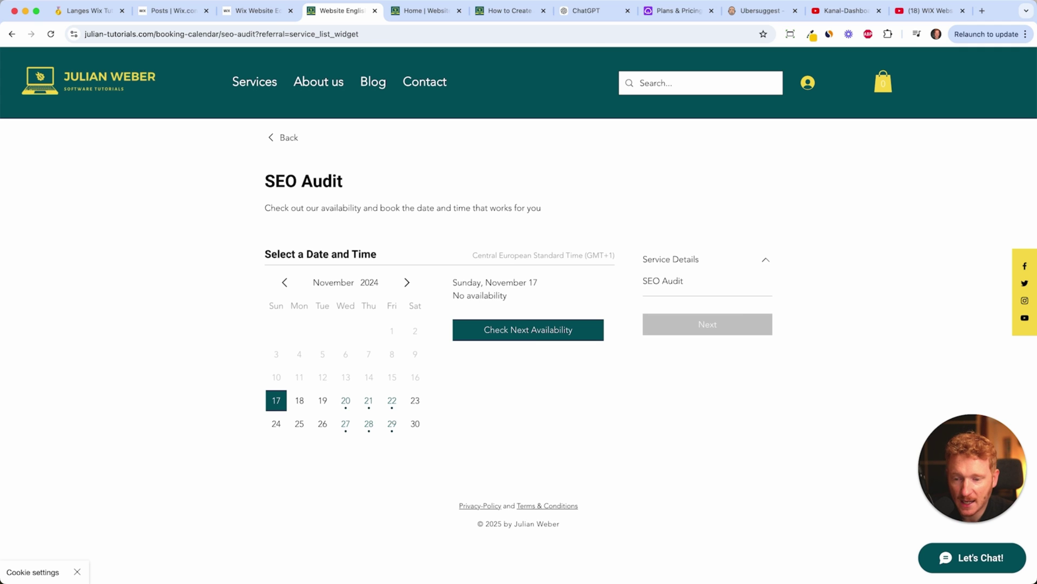
Dismiss the publishing confirmation in the website editor, look at the live booking calendar once more, and return to the editor
{"action": "left_click", "coordinate": [252, 21]}
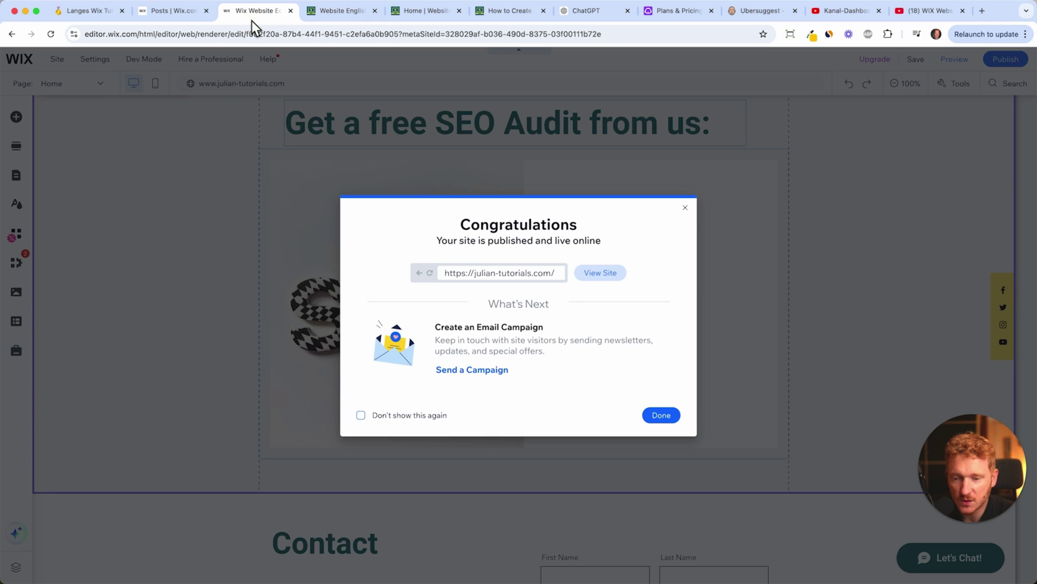
{"action": "left_click", "coordinate": [690, 211]}
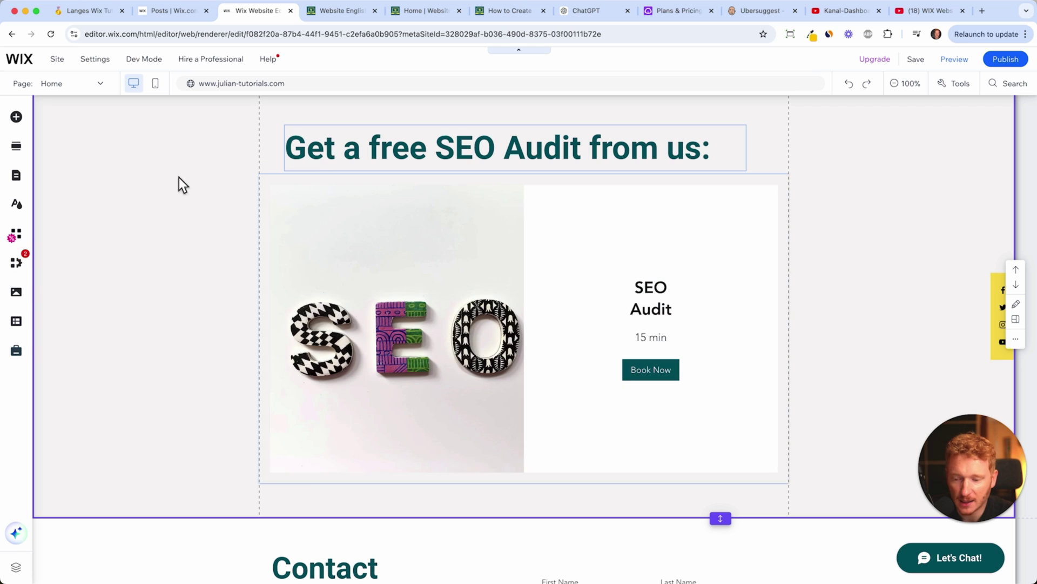
{"action": "left_click", "coordinate": [377, 25]}
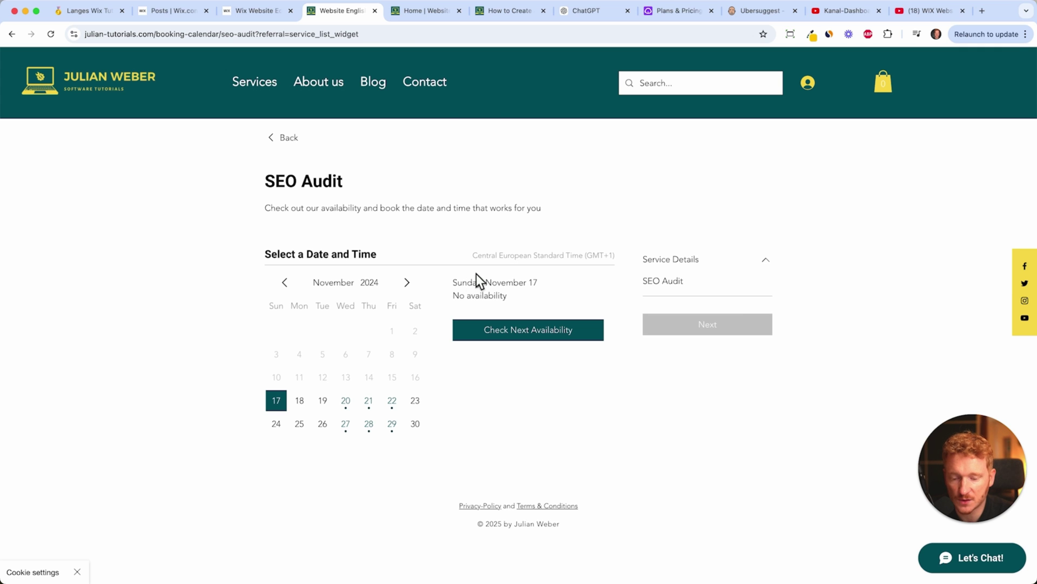
{"action": "left_click", "coordinate": [239, 14]}
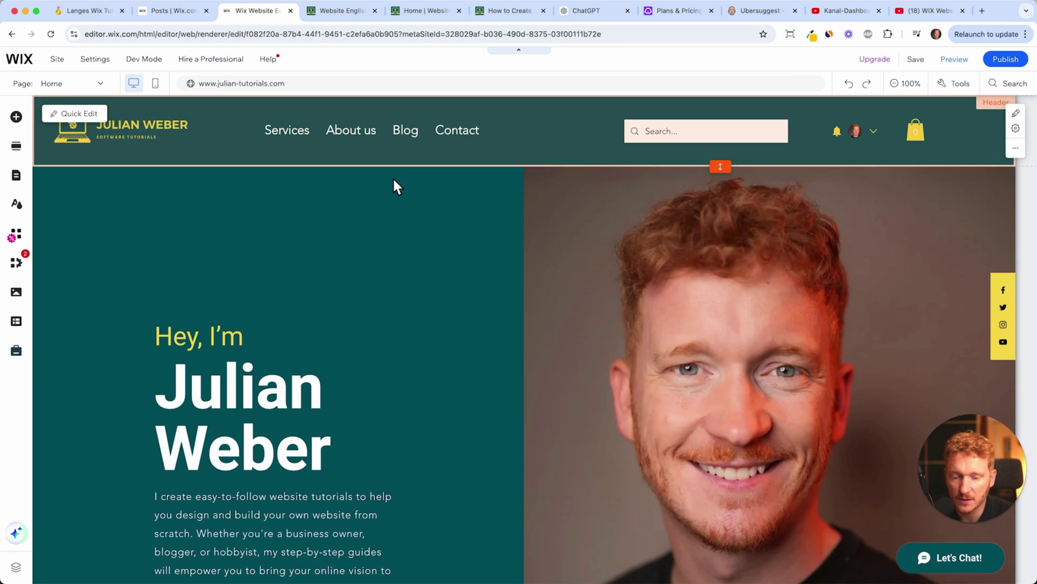